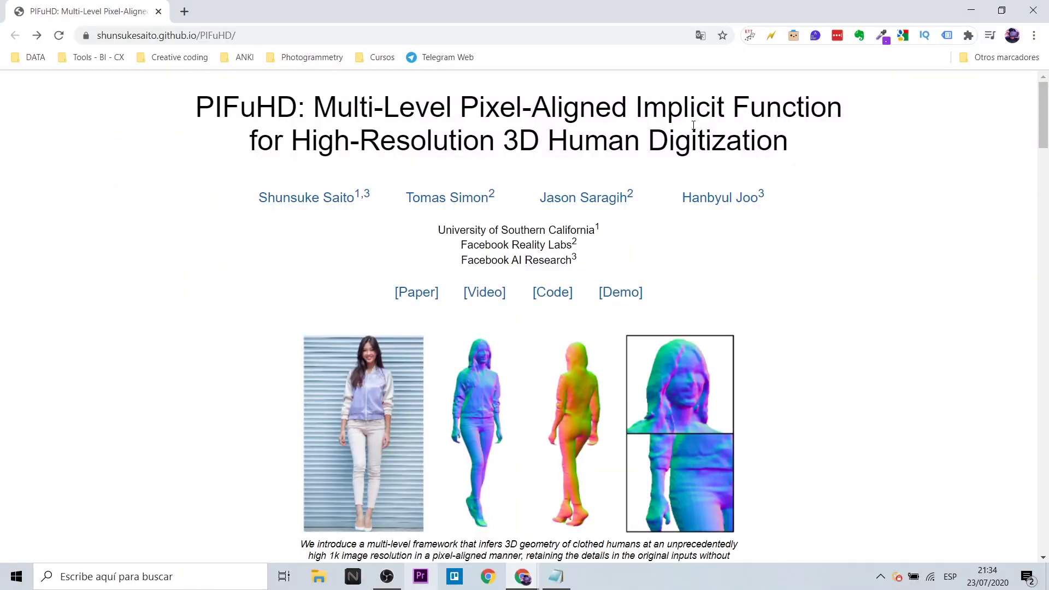
Open the PIFuHD paper PDF in a new browser tab.
{"action": "scroll", "coordinate": [436, 272], "scroll_direction": "down", "scroll_amount": 2}
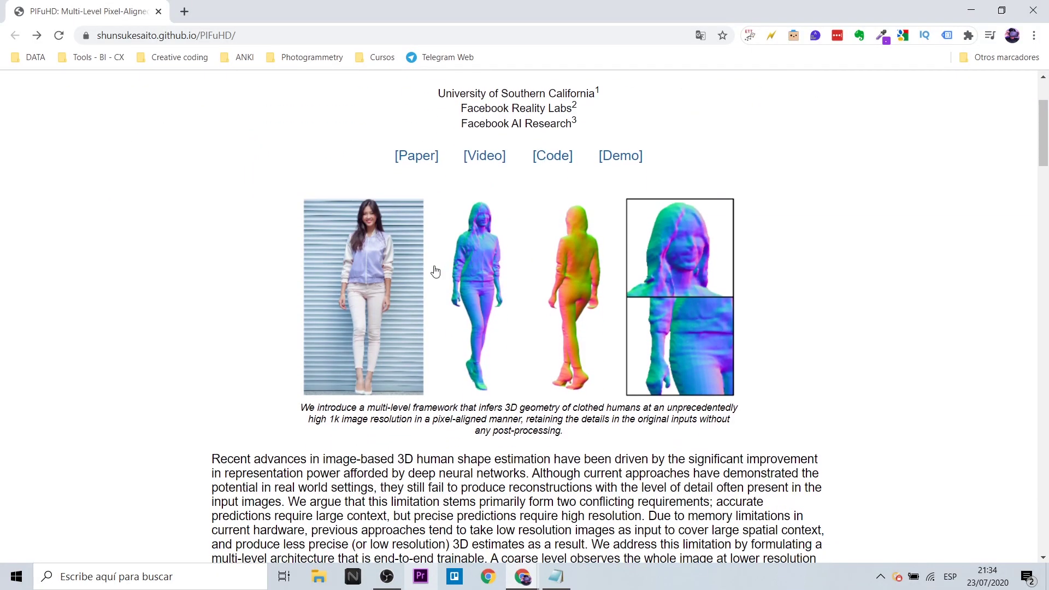
{"action": "scroll", "coordinate": [813, 297], "scroll_direction": "down", "scroll_amount": 2}
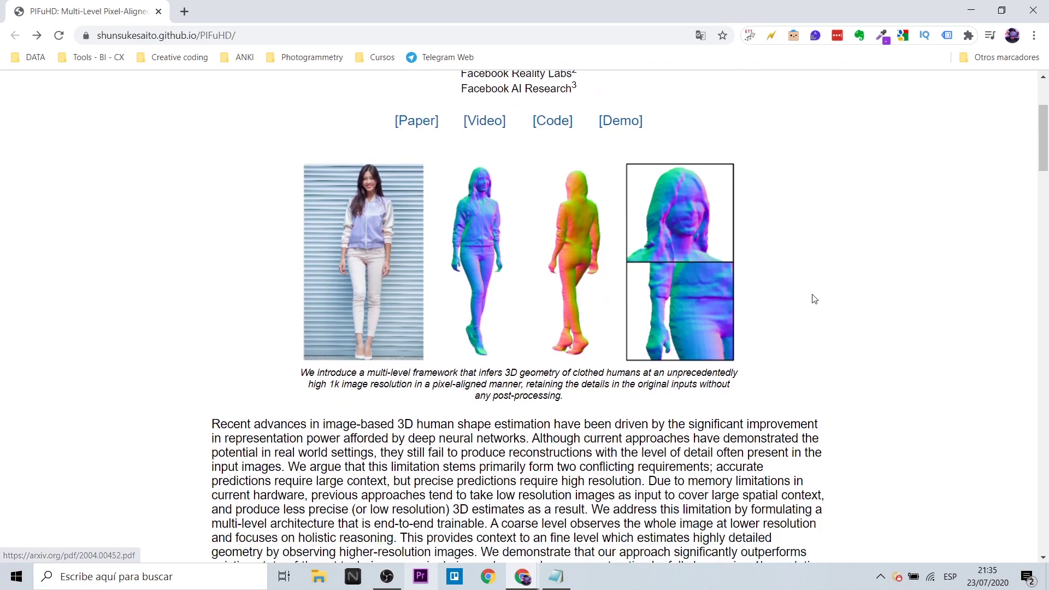
{"action": "scroll", "coordinate": [813, 297], "scroll_direction": "down", "scroll_amount": 5}
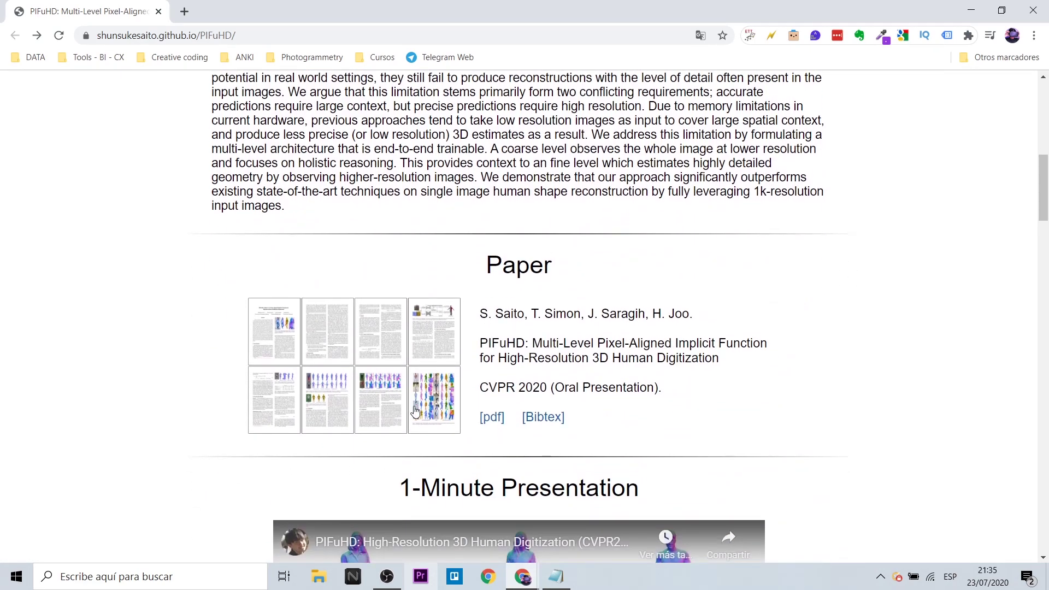
{"action": "right_click", "coordinate": [503, 428]}
{"action": "left_click", "coordinate": [568, 217]}
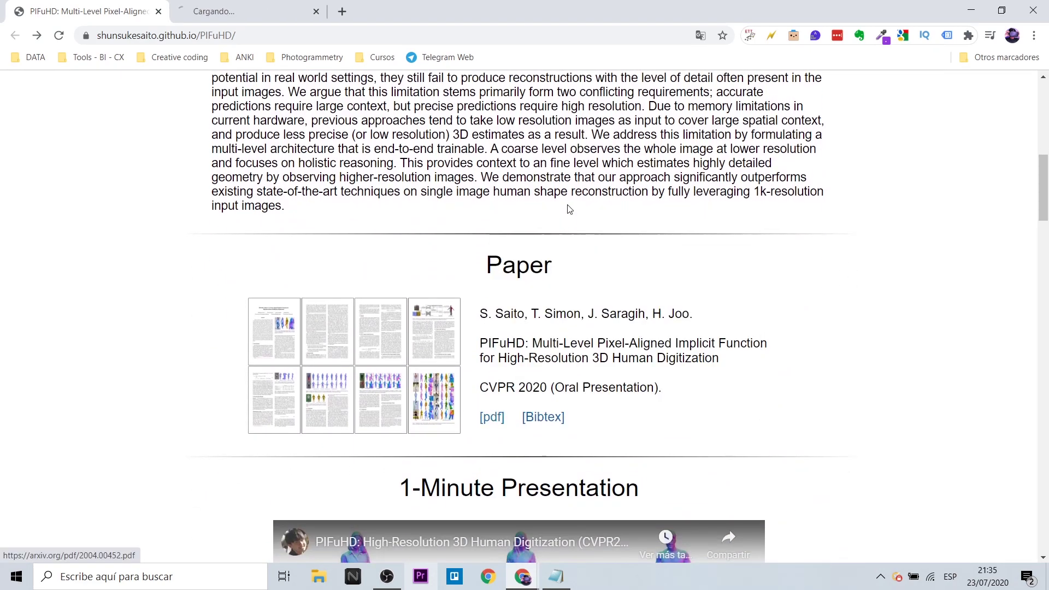
Play the 1-Minute and 5-Minute presentation videos, skipping ahead in the 5-minute one.
{"action": "scroll", "coordinate": [910, 322], "scroll_direction": "down", "scroll_amount": 4}
{"action": "scroll", "coordinate": [910, 322], "scroll_direction": "down", "scroll_amount": 2}
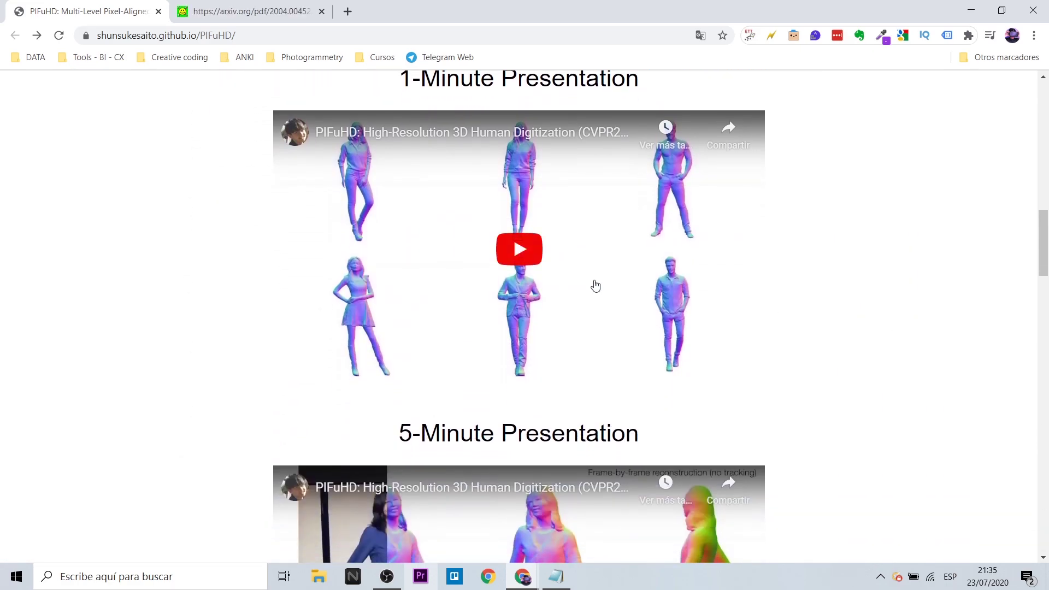
{"action": "scroll", "coordinate": [601, 300], "scroll_direction": "up", "scroll_amount": 1}
{"action": "left_click", "coordinate": [546, 316]}
{"action": "scroll", "coordinate": [546, 317], "scroll_direction": "down", "scroll_amount": 3}
{"action": "scroll", "coordinate": [552, 319], "scroll_direction": "down", "scroll_amount": 1}
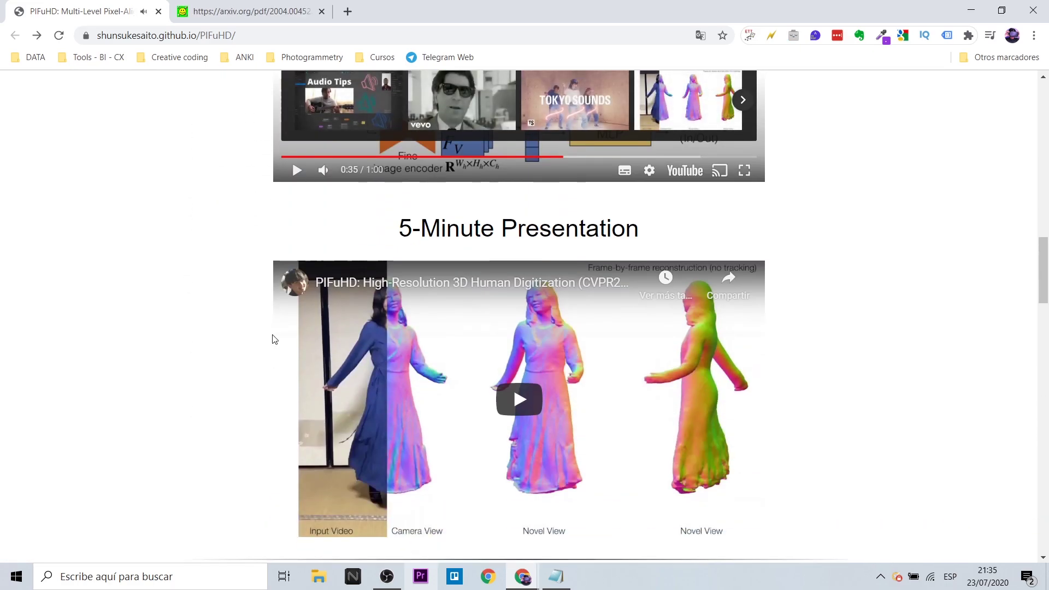
{"action": "scroll", "coordinate": [557, 322], "scroll_direction": "down", "scroll_amount": 1}
{"action": "left_click", "coordinate": [558, 322]}
{"action": "left_click", "coordinate": [517, 445]}
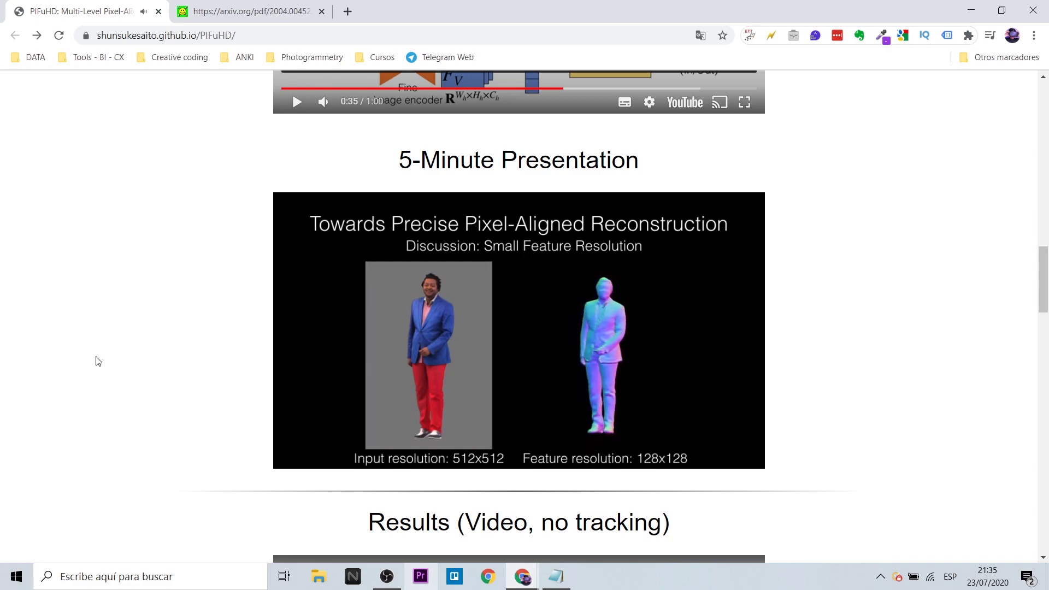
Play the no-tracking results video and skip it ahead to 0:16.
{"action": "scroll", "coordinate": [99, 362], "scroll_direction": "down", "scroll_amount": 3}
{"action": "scroll", "coordinate": [99, 361], "scroll_direction": "down", "scroll_amount": 3}
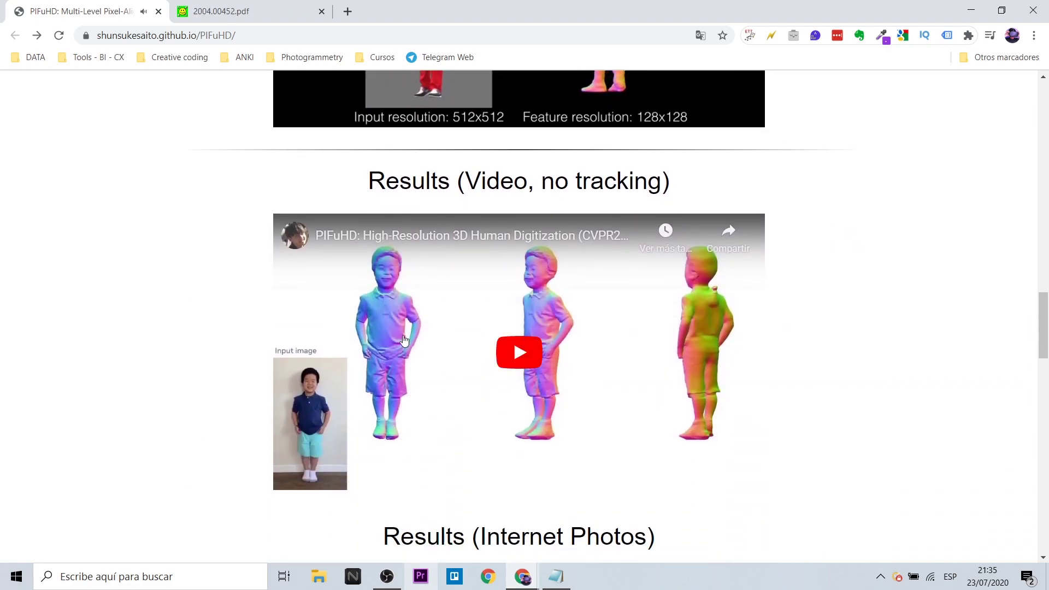
{"action": "left_click", "coordinate": [477, 356]}
{"action": "left_click", "coordinate": [471, 465]}
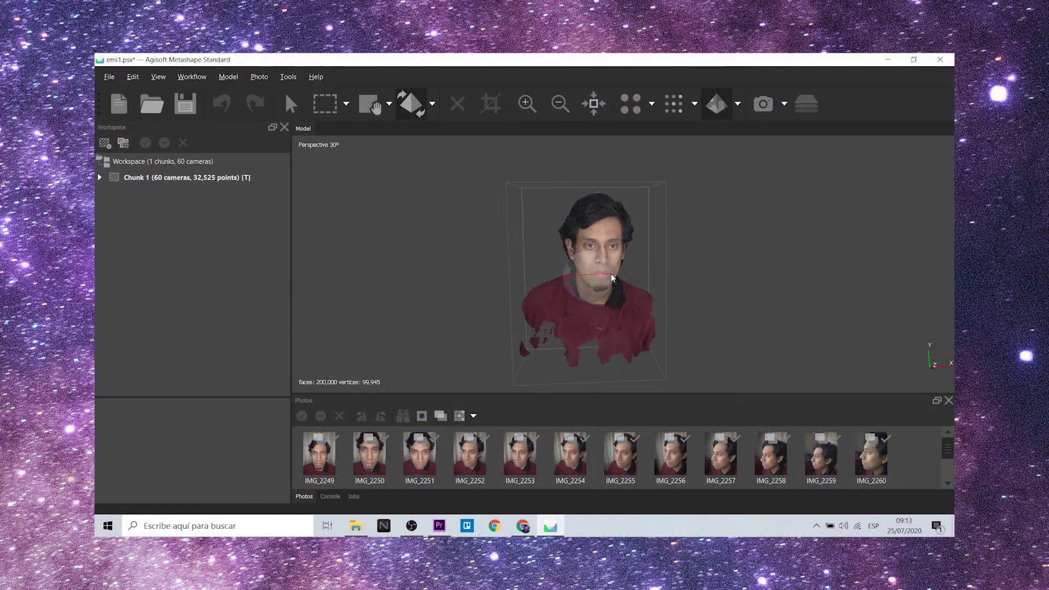
{"action": "left_click_drag", "start_coordinate": [612, 279], "coordinate": [612, 244]}
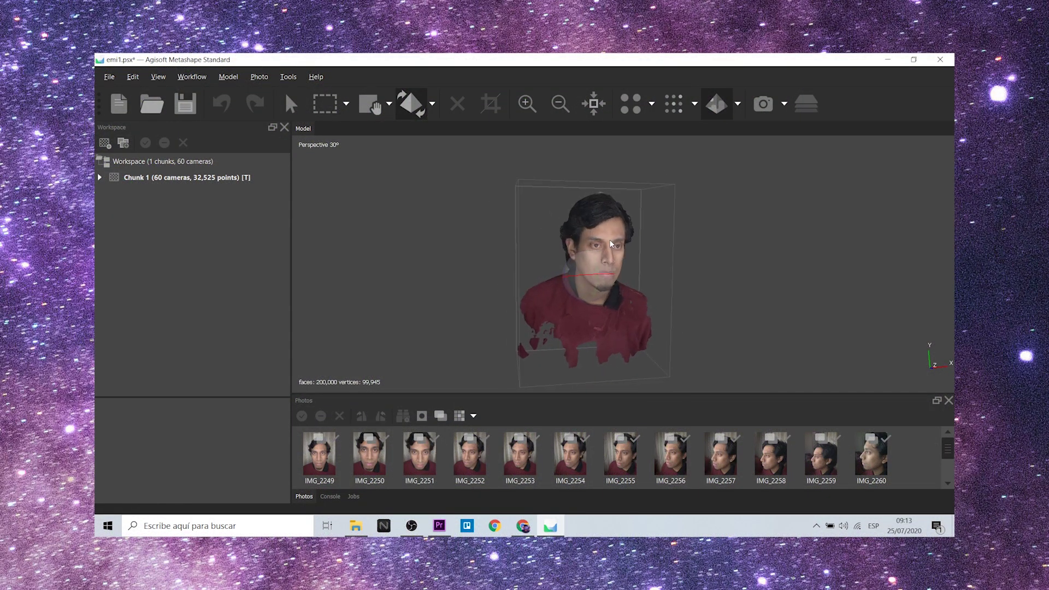
{"action": "scroll", "coordinate": [599, 273], "scroll_direction": "up", "scroll_amount": 5}
{"action": "mouse_move", "coordinate": [547, 290]}
{"action": "left_mouse_down"}
{"action": "mouse_move", "coordinate": [564, 265]}
{"action": "mouse_move", "coordinate": [586, 293]}
{"action": "left_mouse_up"}
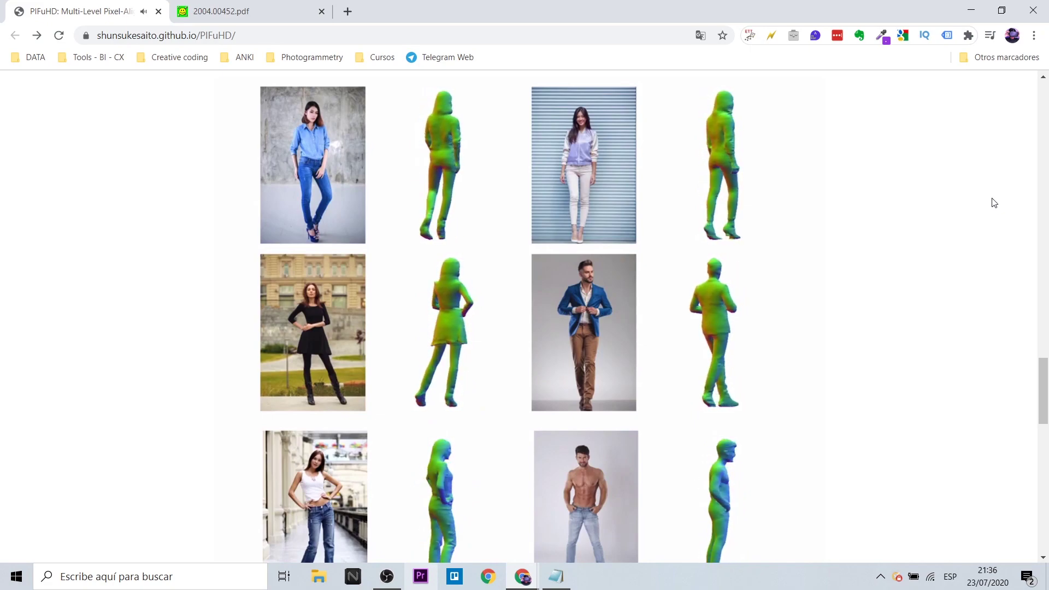
Scroll through the internet-photo results toward the Code section.
{"action": "scroll", "coordinate": [994, 203], "scroll_direction": "down", "scroll_amount": 5}
{"action": "scroll", "coordinate": [993, 205], "scroll_direction": "down", "scroll_amount": 5}
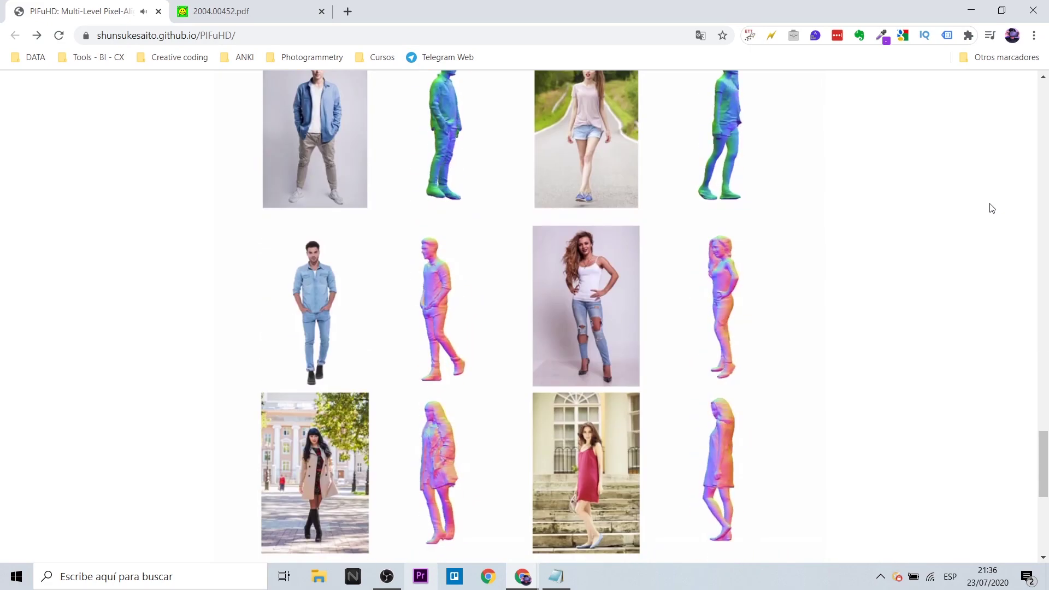
{"action": "scroll", "coordinate": [992, 208], "scroll_direction": "down", "scroll_amount": 7}
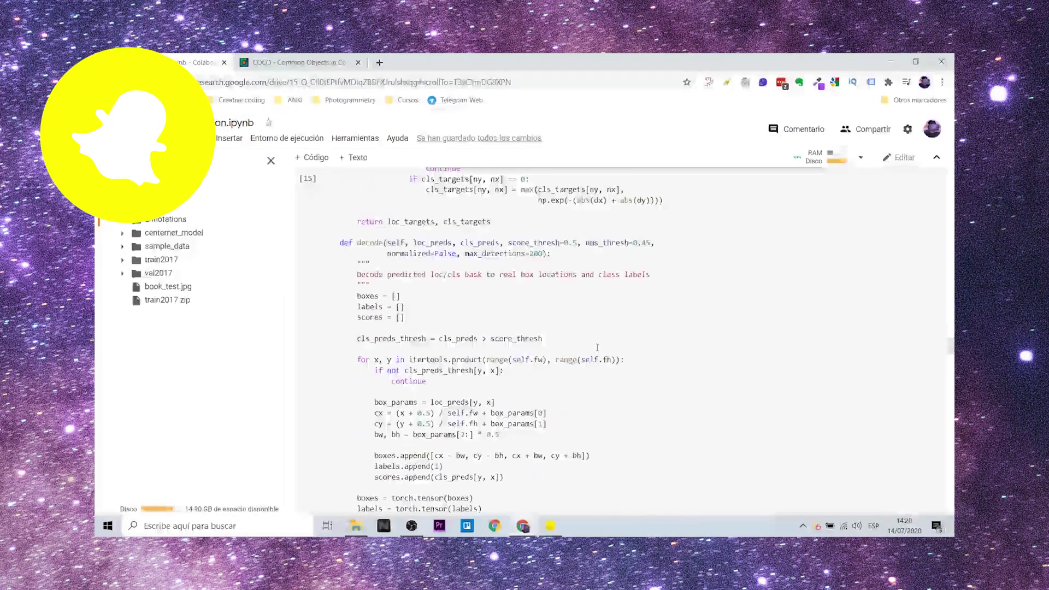
Change the section 10 inference cell's cv2.imread path to './book_test.jpg'.
{"action": "scroll", "coordinate": [597, 347], "scroll_direction": "down", "scroll_amount": 5}
{"action": "scroll", "coordinate": [597, 347], "scroll_direction": "down", "scroll_amount": 5}
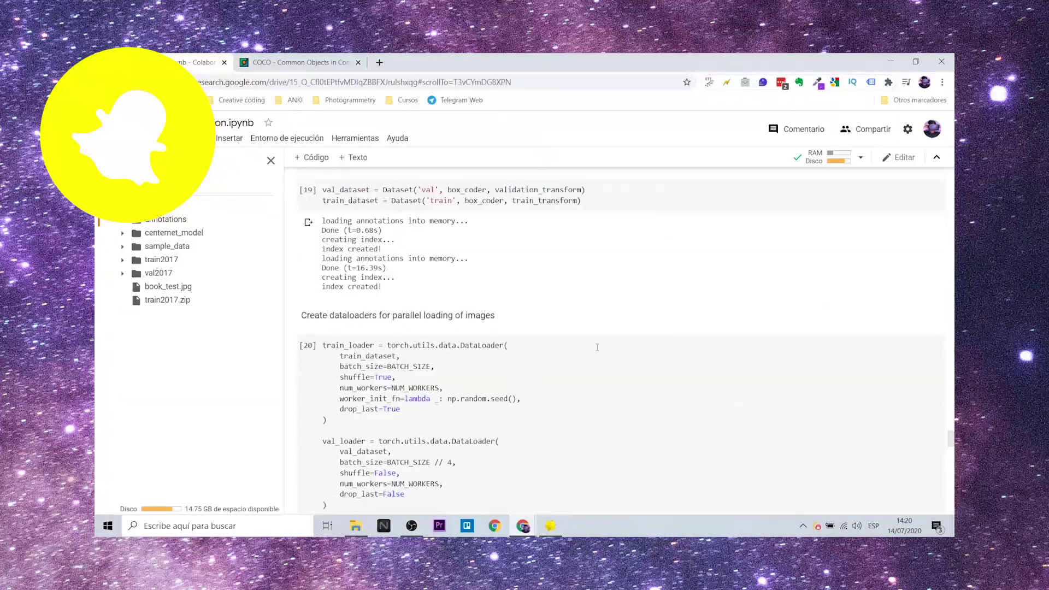
{"action": "scroll", "coordinate": [757, 273], "scroll_direction": "down", "scroll_amount": 5}
{"action": "scroll", "coordinate": [757, 272], "scroll_direction": "down", "scroll_amount": 5}
{"action": "scroll", "coordinate": [756, 273], "scroll_direction": "down", "scroll_amount": 15}
{"action": "left_click_drag", "start_coordinate": [557, 175], "coordinate": [421, 174]}
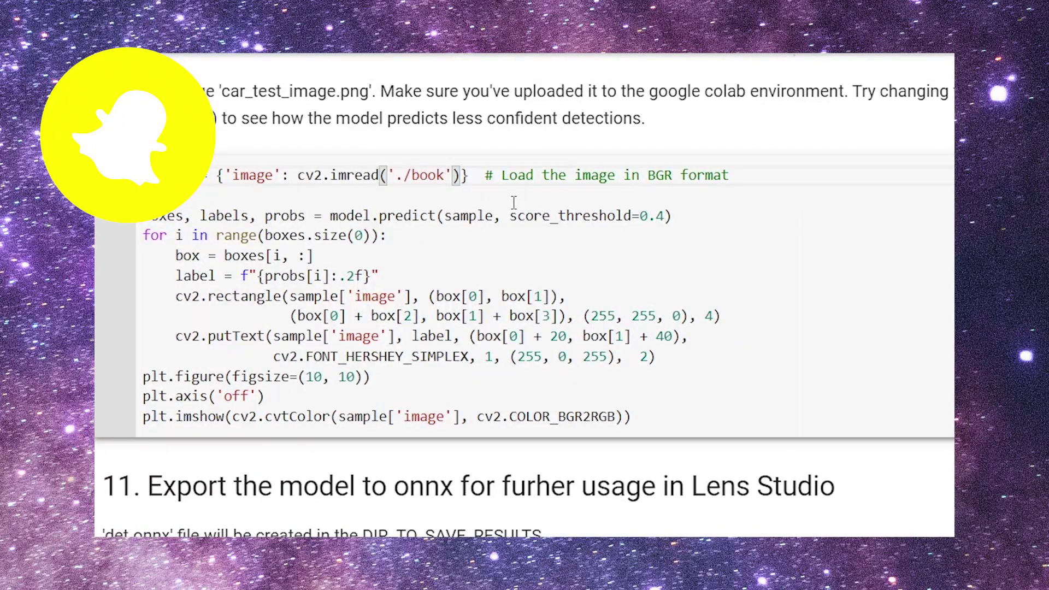
{"action": "type", "text": ".jpg"}
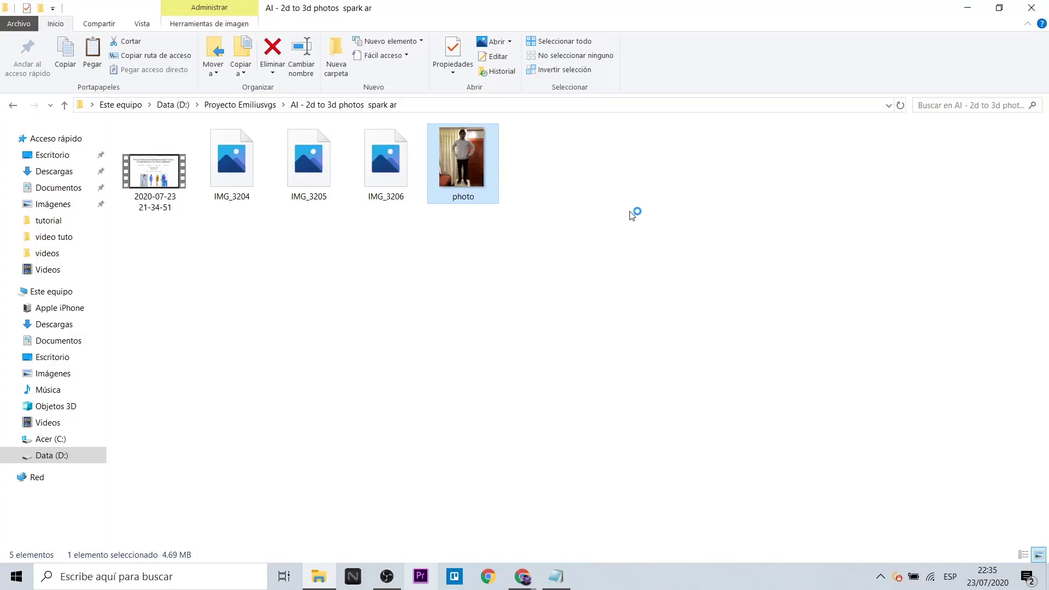
{"action": "left_click", "coordinate": [632, 215]}
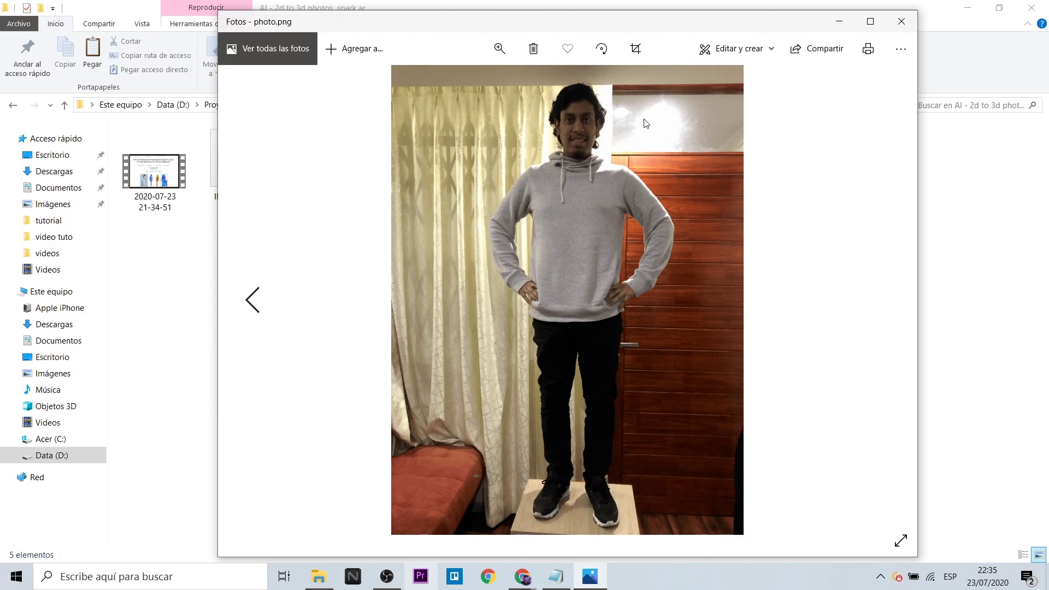
Close the photo preview and drag photo.png onto the remove.bg page.
{"action": "left_click", "coordinate": [902, 22]}
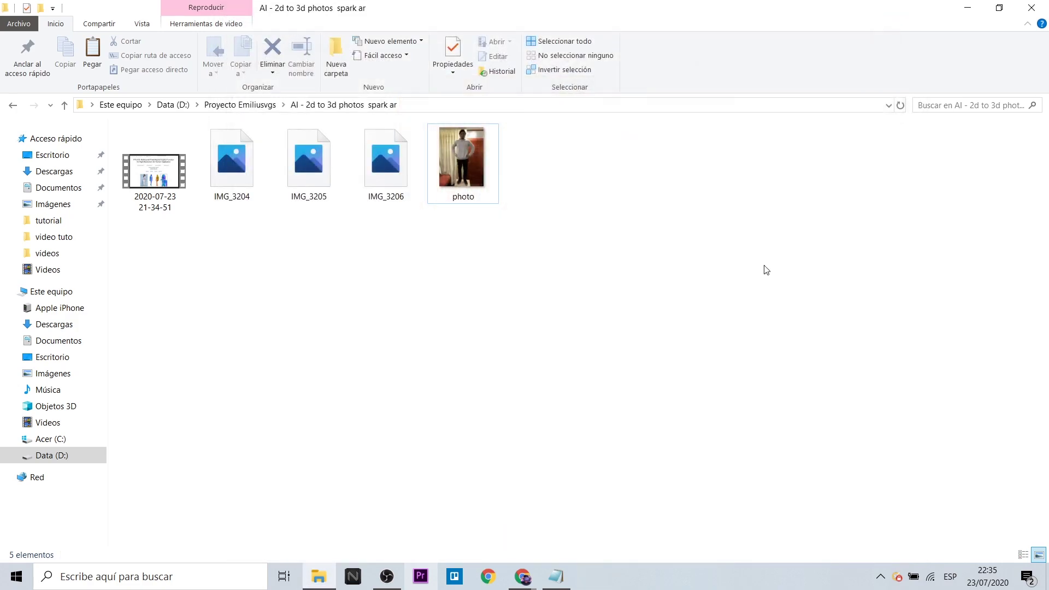
{"action": "left_click", "coordinate": [996, 10]}
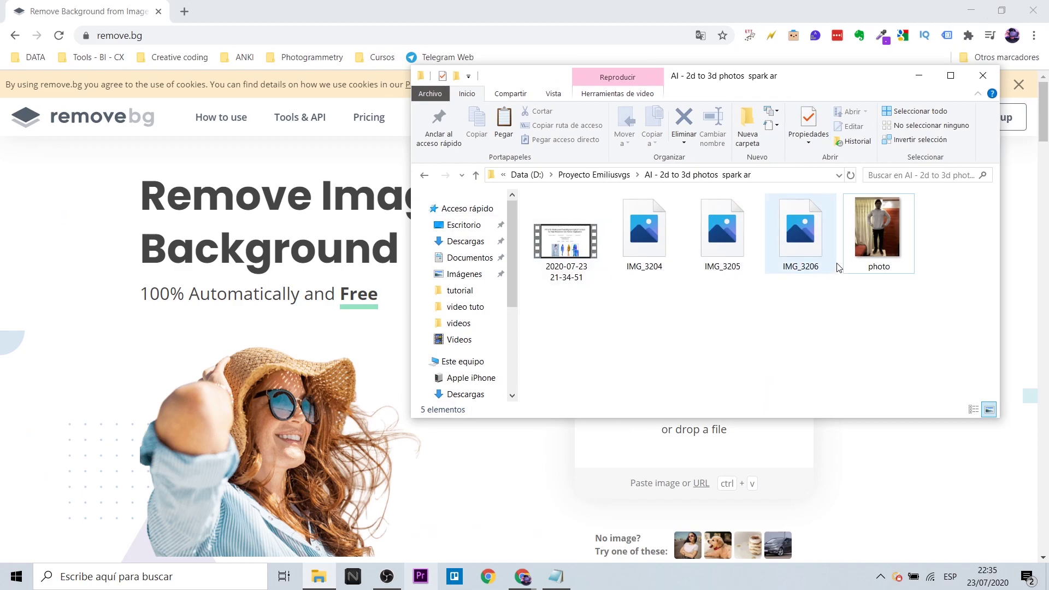
{"action": "left_click", "coordinate": [878, 233]}
{"action": "left_click_drag", "start_coordinate": [468, 361], "coordinate": [263, 365]}
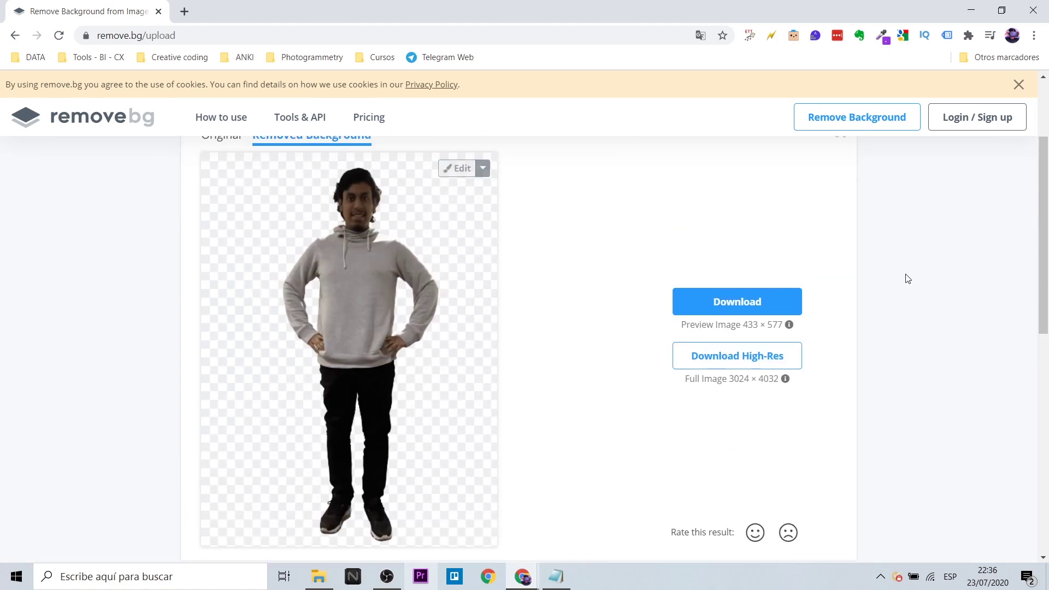
Give the remove.bg cut-out a soft blurred background with the fourth Blur option.
{"action": "scroll", "coordinate": [391, 239], "scroll_direction": "up", "scroll_amount": 1}
{"action": "scroll", "coordinate": [391, 238], "scroll_direction": "down", "scroll_amount": 2}
{"action": "scroll", "coordinate": [399, 262], "scroll_direction": "up", "scroll_amount": 2}
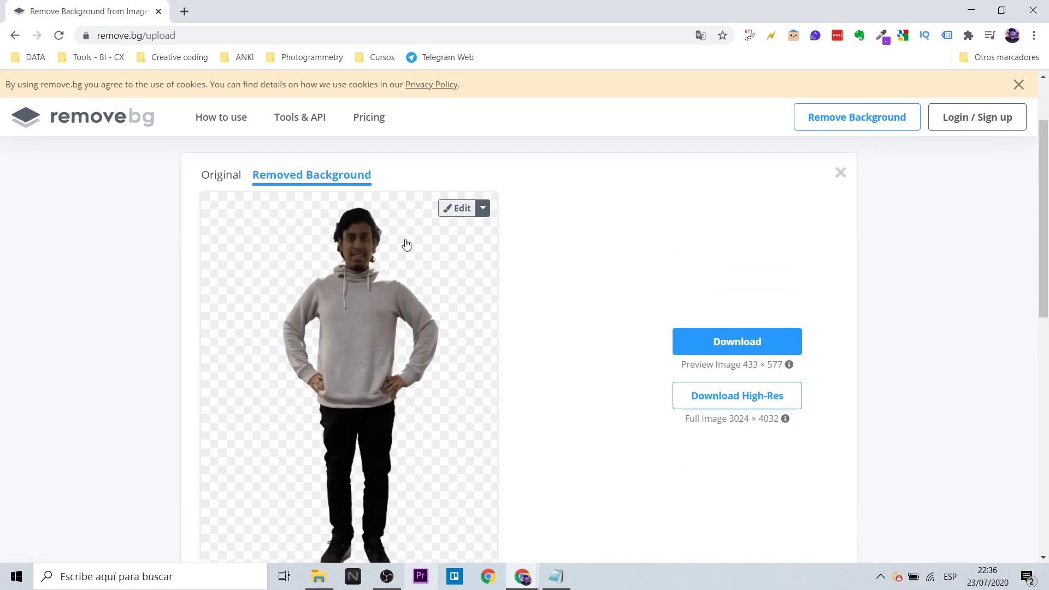
{"action": "scroll", "coordinate": [400, 278], "scroll_direction": "up", "scroll_amount": 2, "text": "ctrl"}
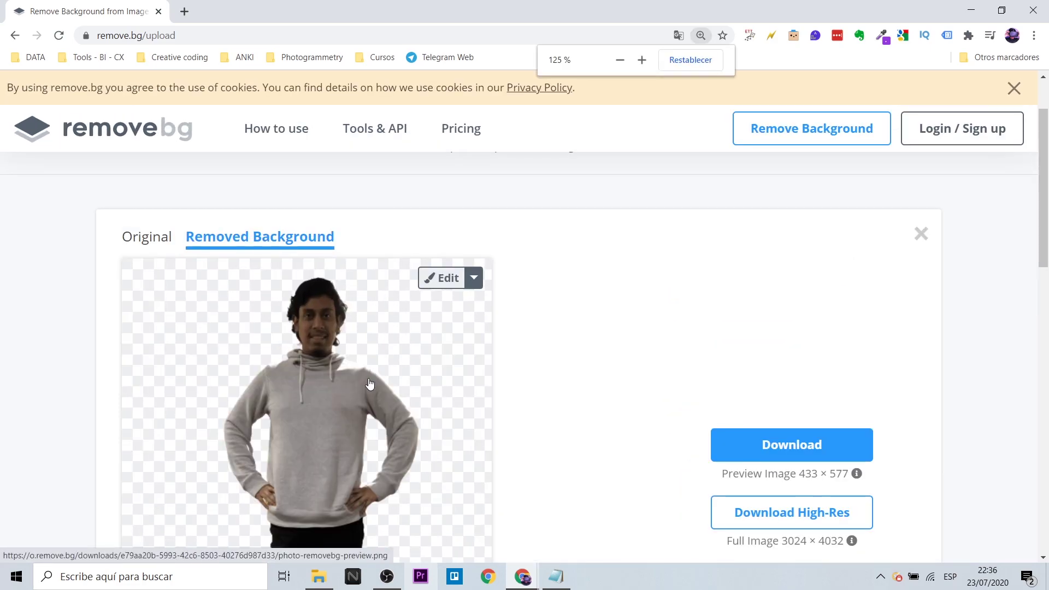
{"action": "scroll", "coordinate": [370, 385], "scroll_direction": "up", "scroll_amount": 1, "text": "ctrl"}
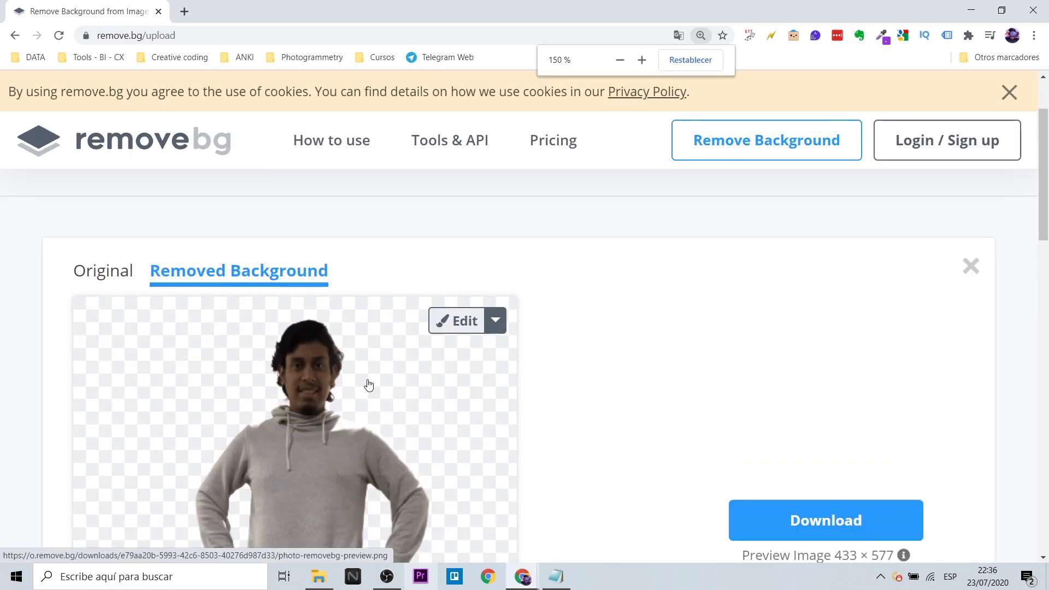
{"action": "left_click", "coordinate": [453, 323]}
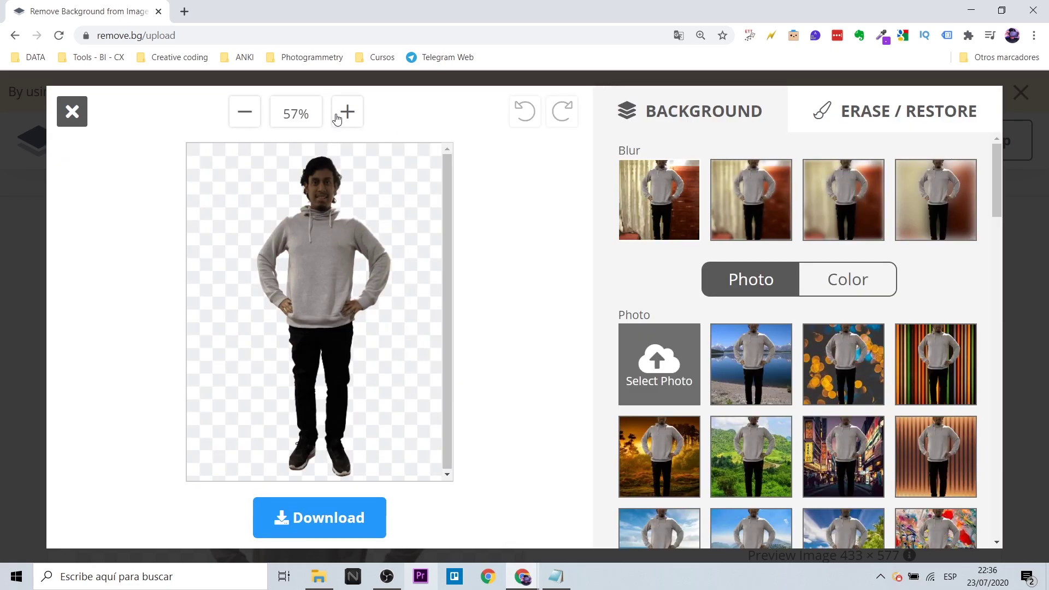
{"action": "left_click", "coordinate": [346, 111]}
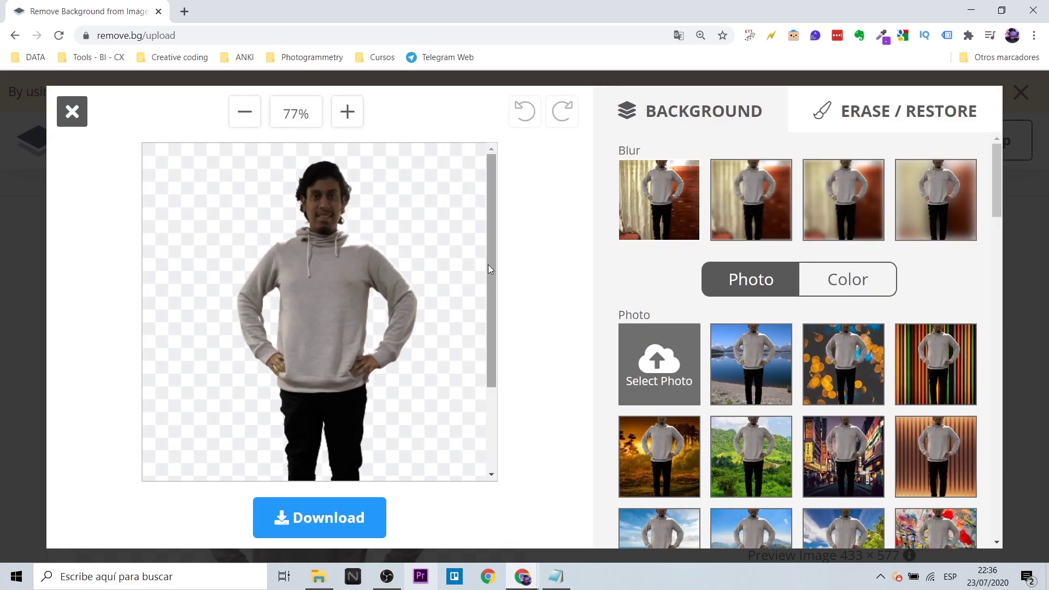
{"action": "left_click", "coordinate": [917, 180]}
Download the edited image as a PNG.
{"action": "left_click_drag", "start_coordinate": [490, 217], "coordinate": [498, 180]}
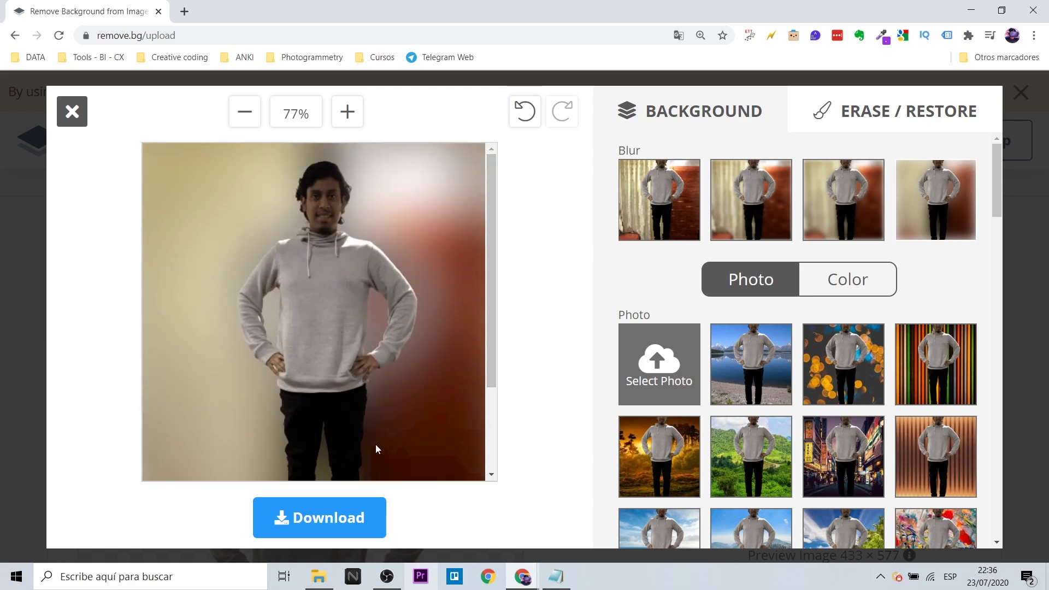
{"action": "left_click", "coordinate": [320, 518]}
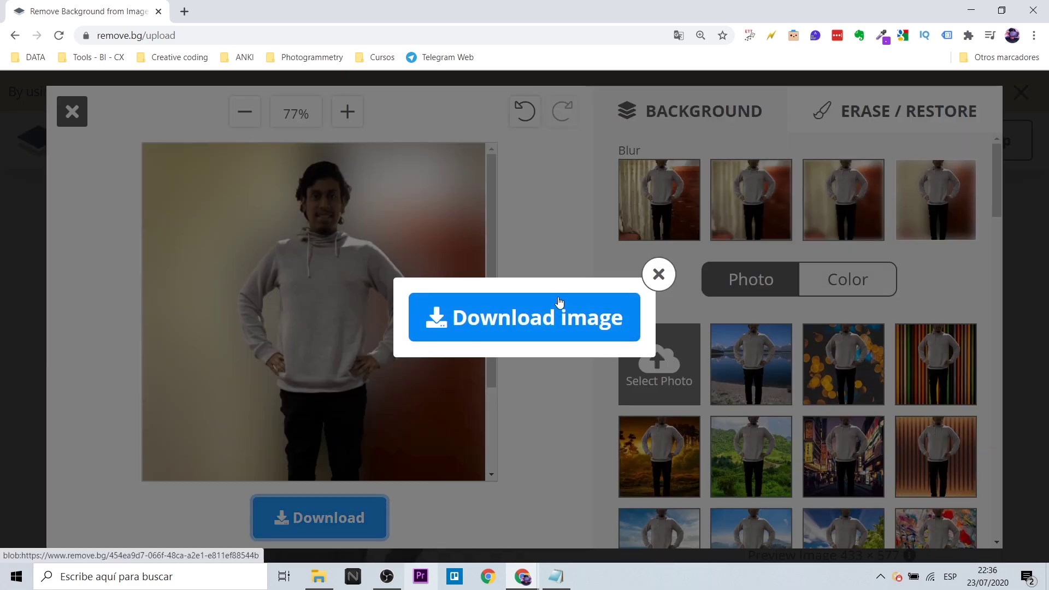
{"action": "left_click", "coordinate": [563, 315]}
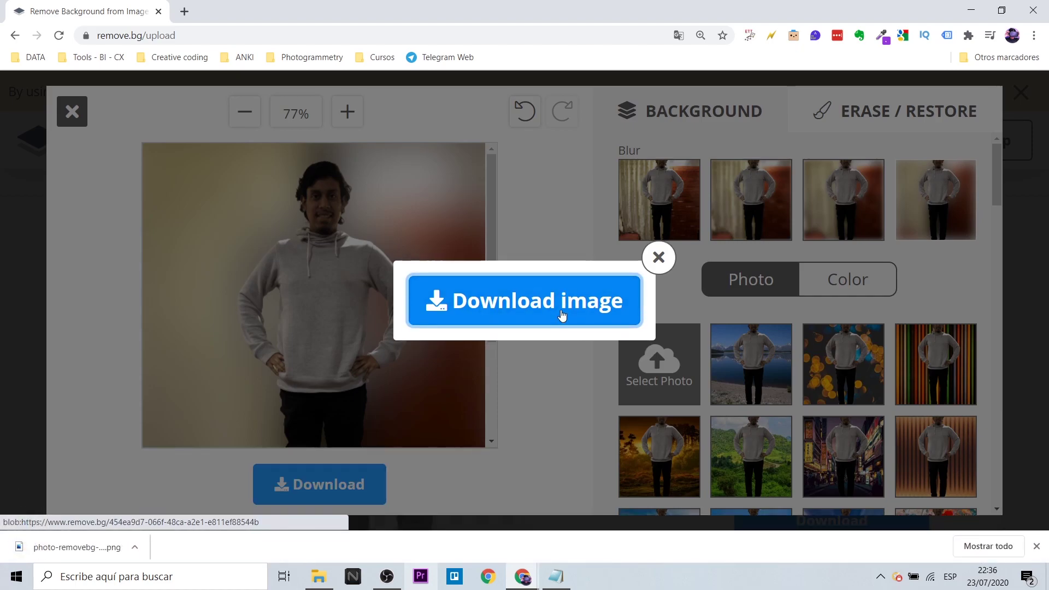
{"action": "left_click", "coordinate": [382, 361]}
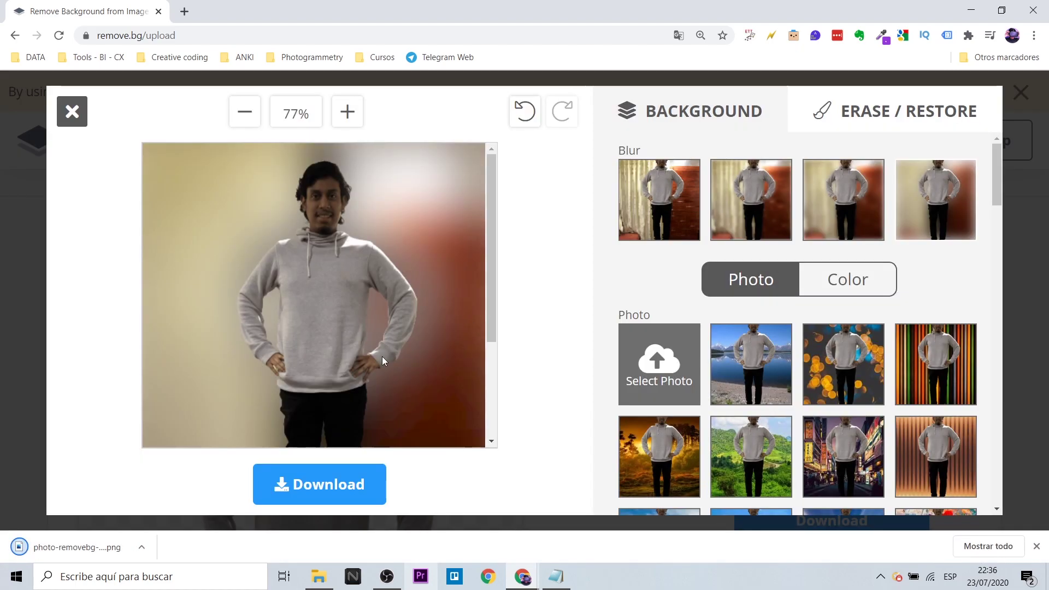
{"action": "left_click", "coordinate": [141, 548]}
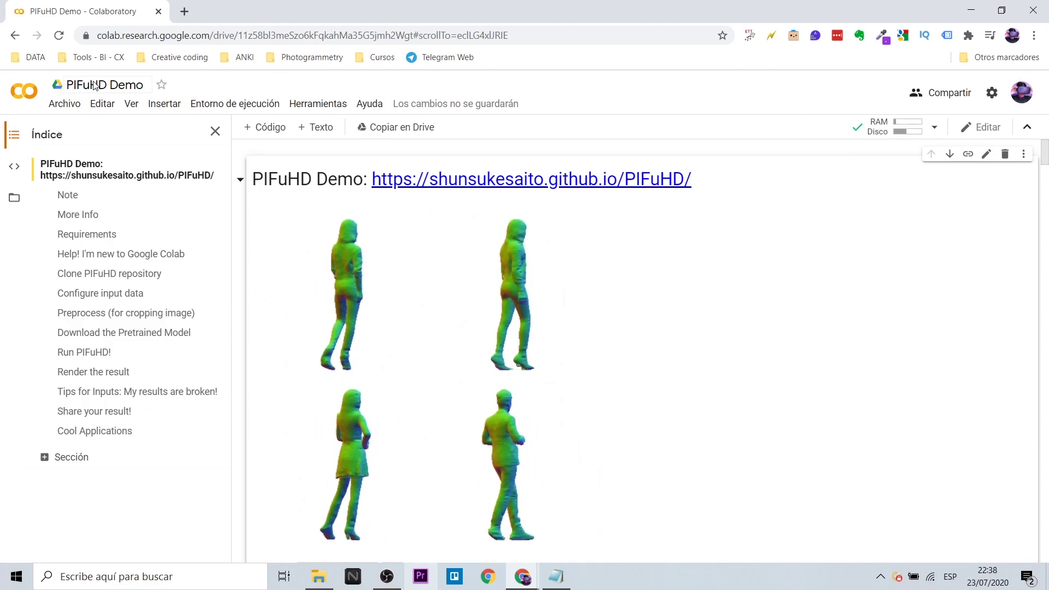
Save a Drive copy of the notebook and retitle it PIFuHD plus the user's name.
{"action": "left_click", "coordinate": [397, 130]}
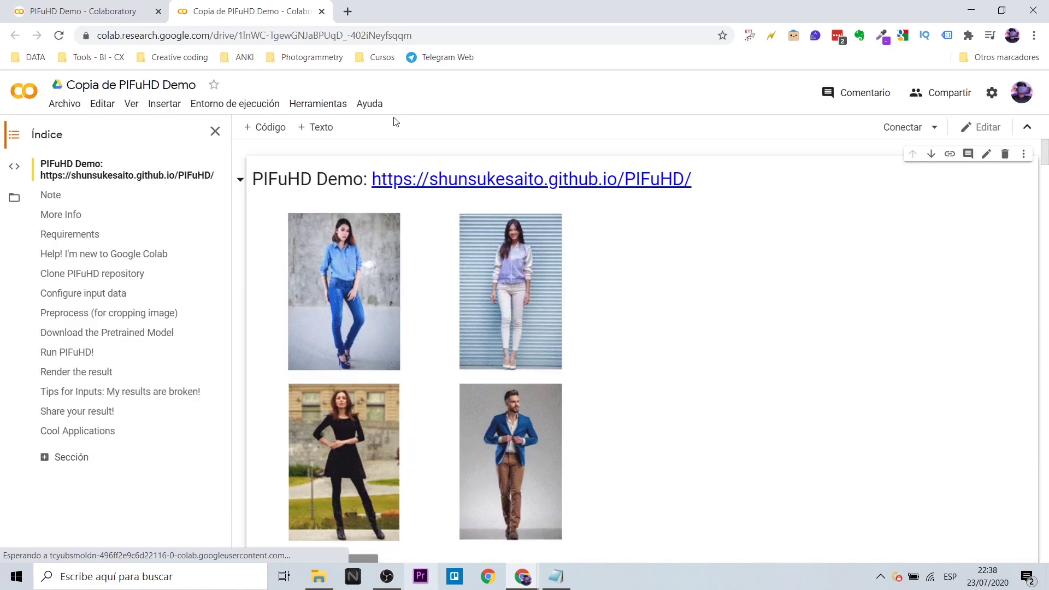
{"action": "left_click", "coordinate": [92, 85]}
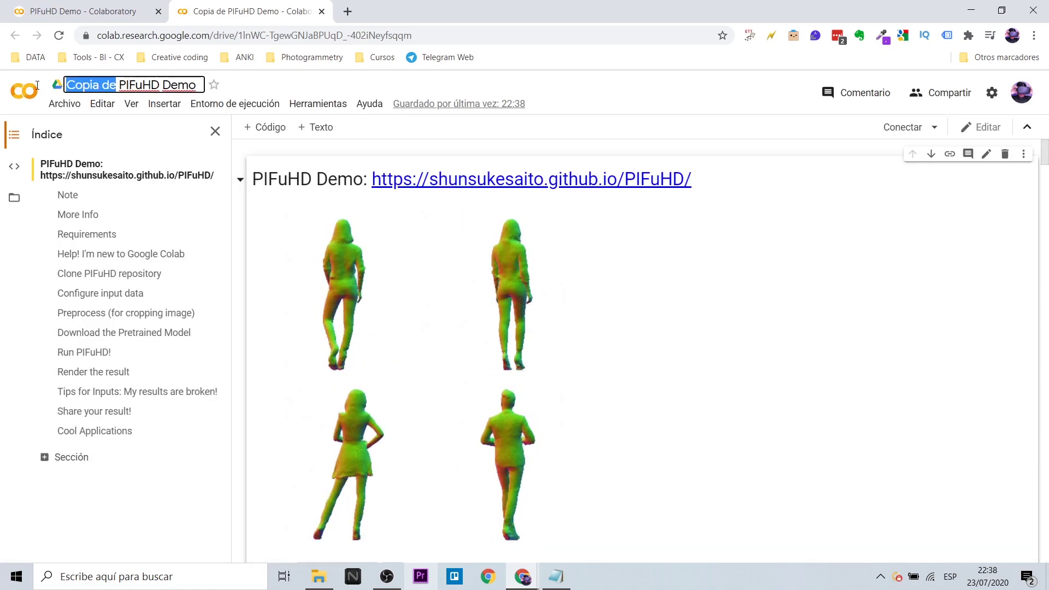
{"action": "key", "text": "BackSpace"}
{"action": "double_click", "coordinate": [134, 86]}
{"action": "key", "text": "Caps_Lock"}
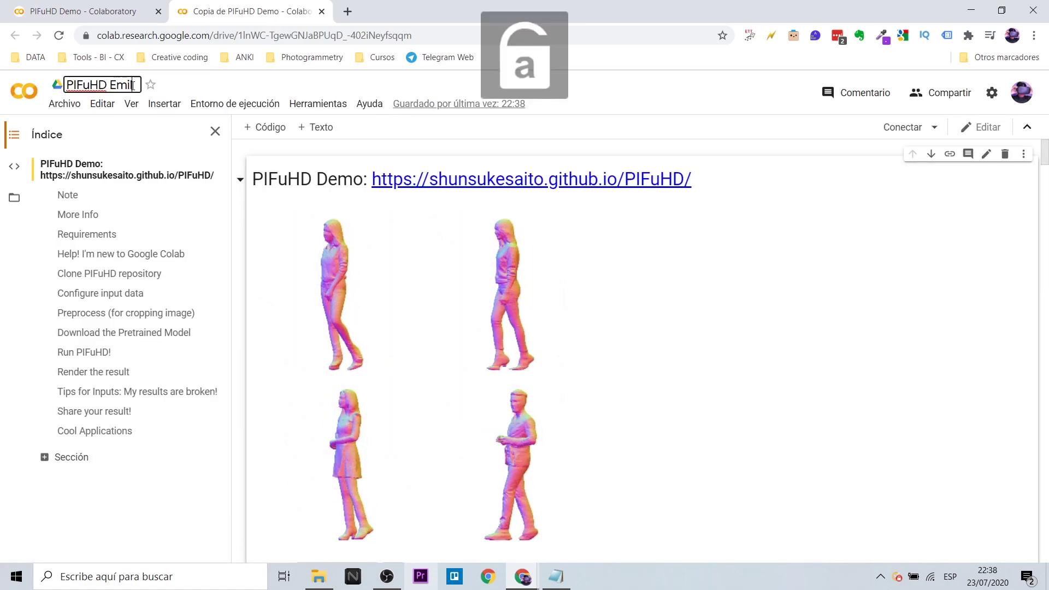
{"action": "type", "text": "iusvgs"}
{"action": "key", "text": "Return"}
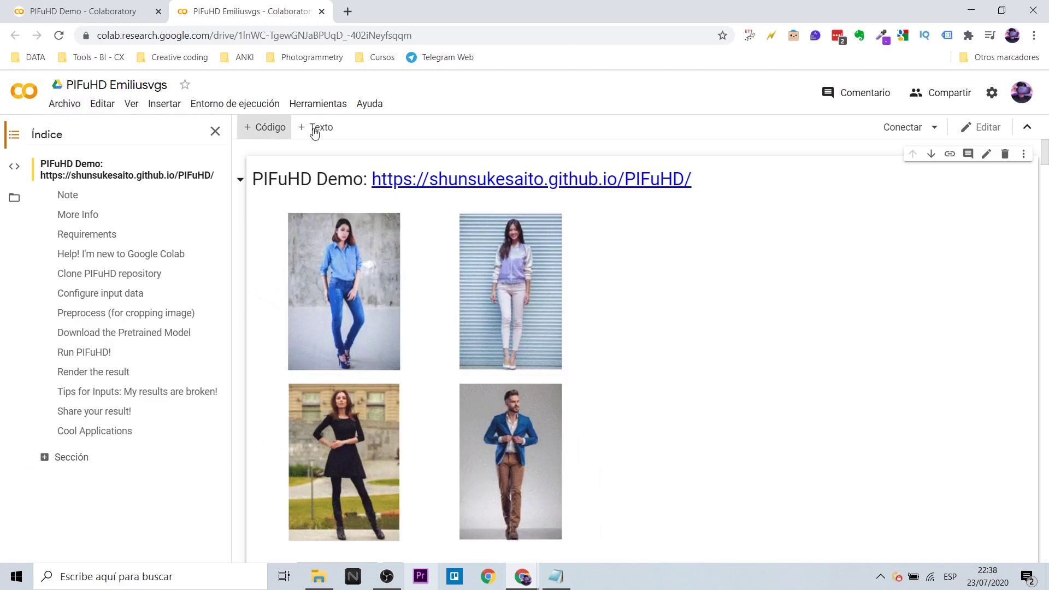
{"action": "scroll", "coordinate": [626, 307], "scroll_direction": "down", "scroll_amount": 4}
{"action": "scroll", "coordinate": [626, 307], "scroll_direction": "down", "scroll_amount": 5}
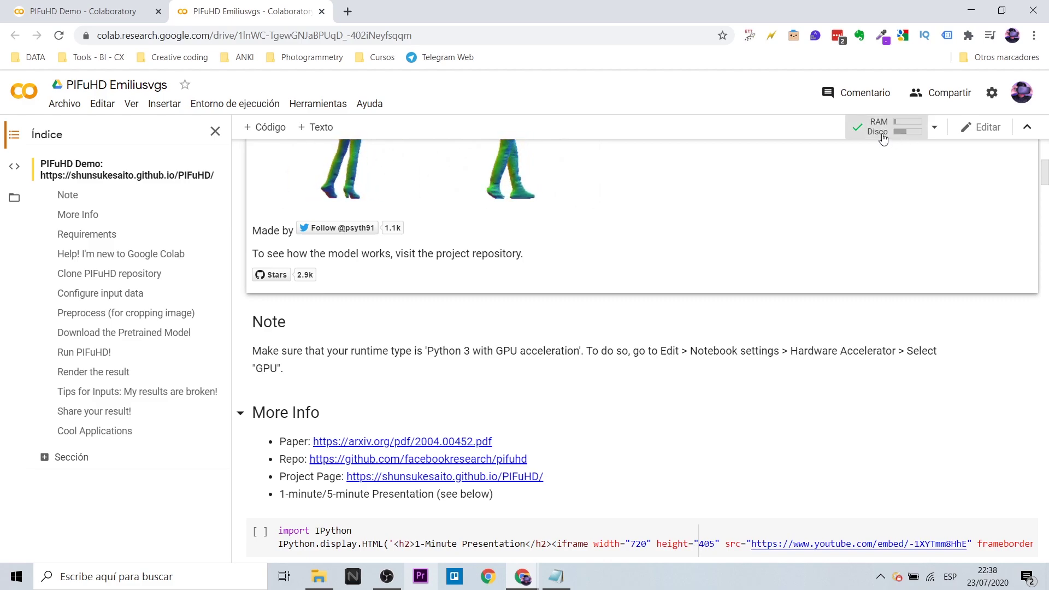
{"action": "mouse_move", "coordinate": [884, 126]}
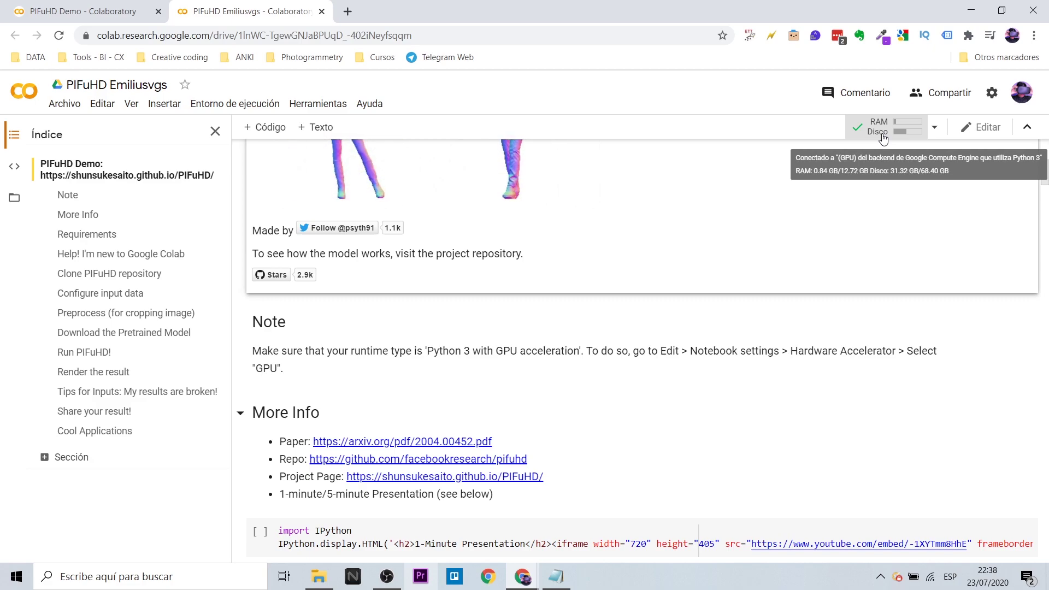
Check in notebook settings that GPU is the hardware accelerator, then cancel.
{"action": "left_click", "coordinate": [107, 111]}
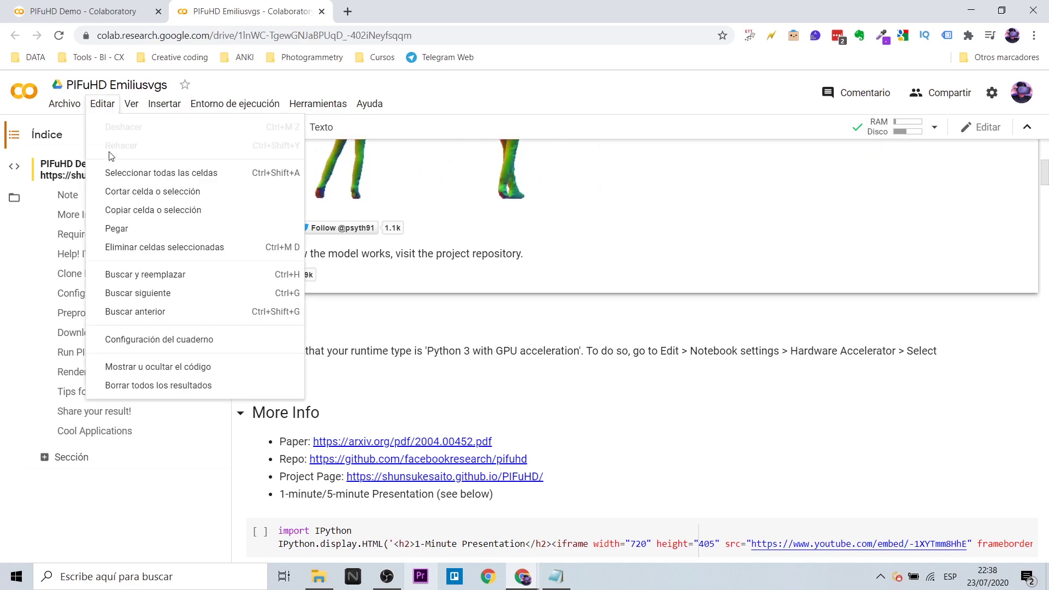
{"action": "left_click", "coordinate": [135, 340]}
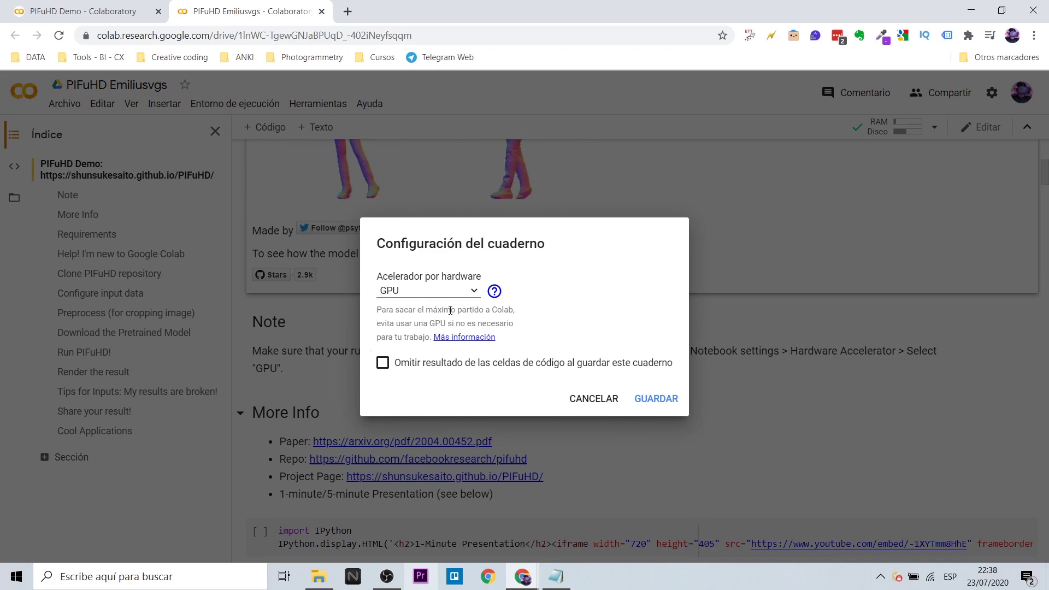
{"action": "left_click", "coordinate": [601, 402]}
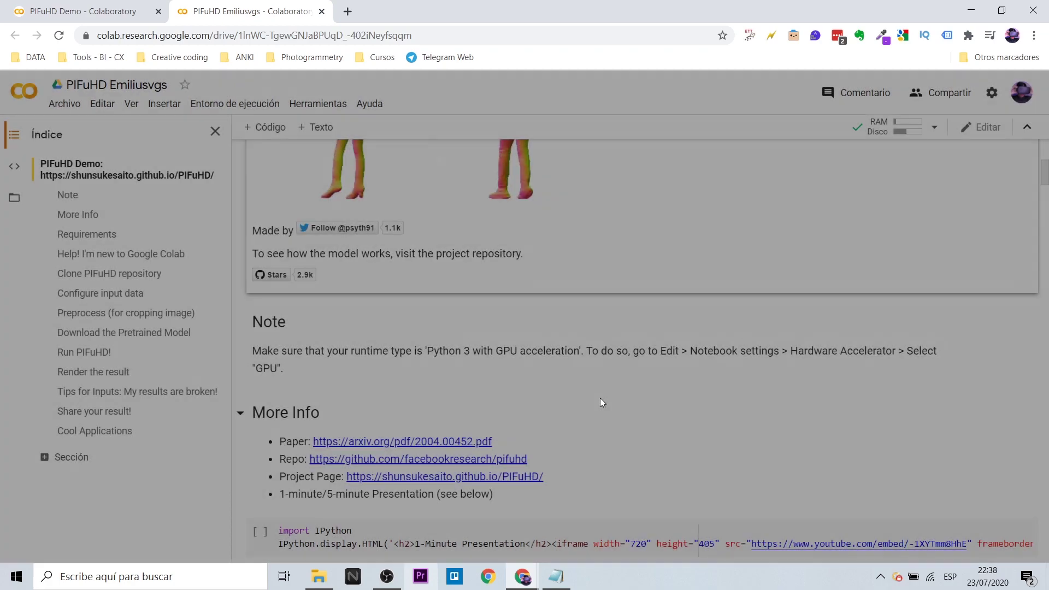
Run the 1-Minute Presentation video cell.
{"action": "scroll", "coordinate": [670, 390], "scroll_direction": "down", "scroll_amount": 1}
{"action": "scroll", "coordinate": [722, 378], "scroll_direction": "down", "scroll_amount": 2}
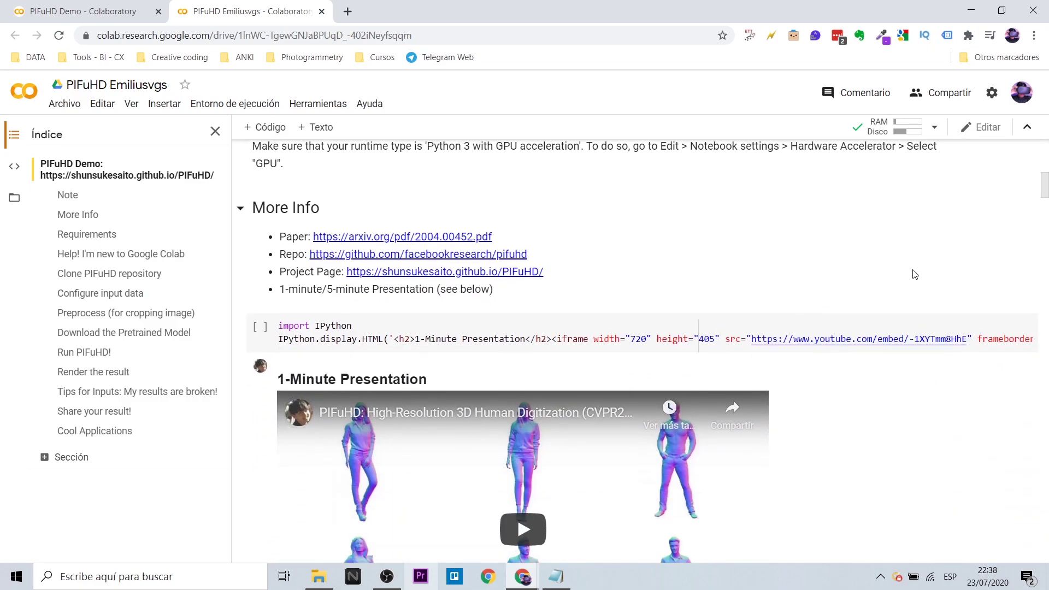
{"action": "scroll", "coordinate": [916, 273], "scroll_direction": "down", "scroll_amount": 1}
{"action": "left_click", "coordinate": [260, 259]}
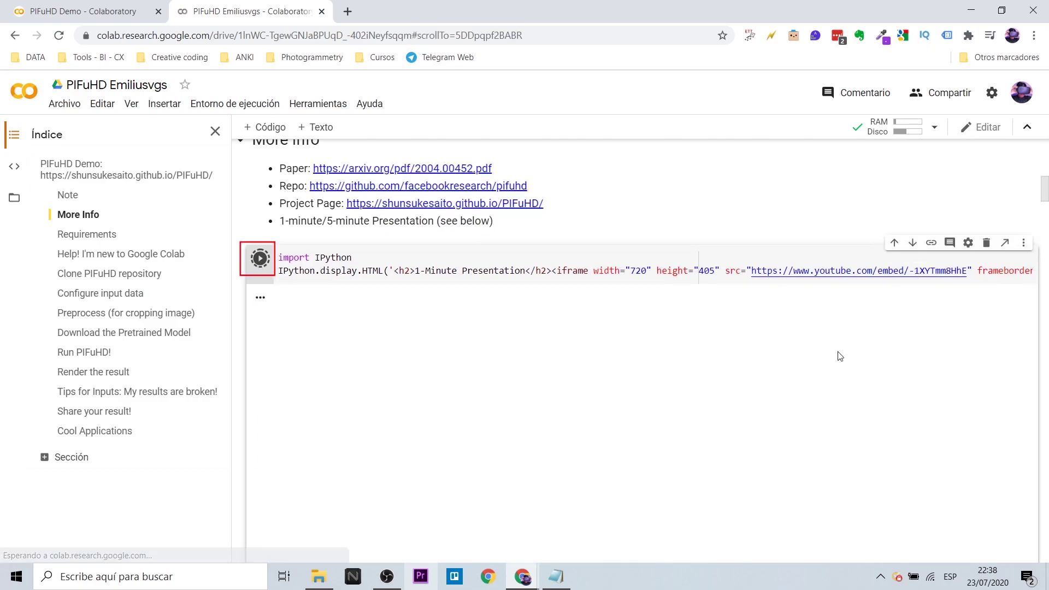
Run the 'Help! I'm new to Google Colab' video cell.
{"action": "scroll", "coordinate": [968, 385], "scroll_direction": "down", "scroll_amount": 1}
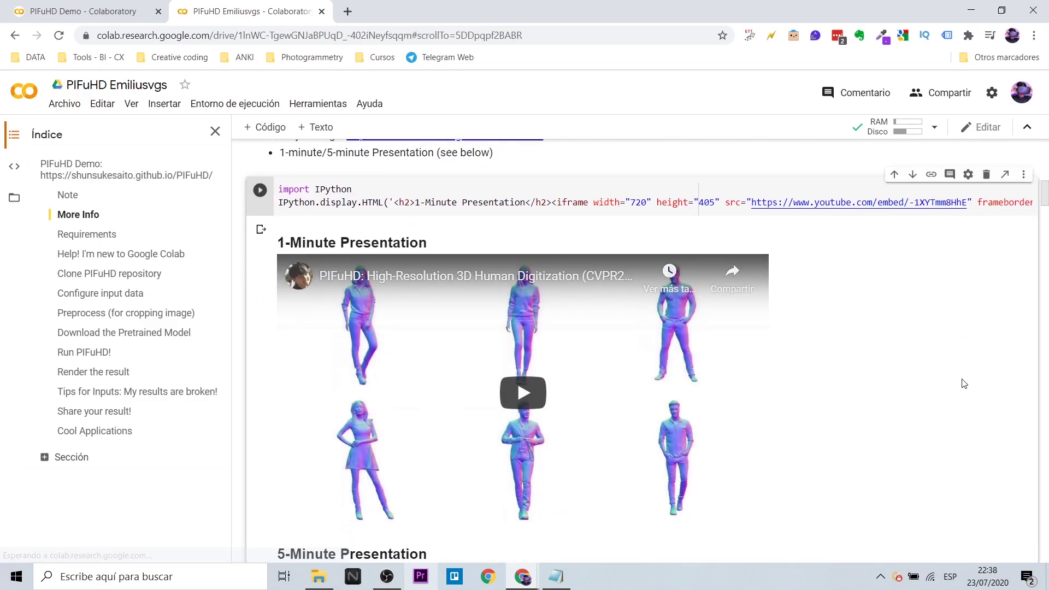
{"action": "scroll", "coordinate": [962, 383], "scroll_direction": "down", "scroll_amount": 3}
{"action": "scroll", "coordinate": [962, 383], "scroll_direction": "down", "scroll_amount": 4}
{"action": "scroll", "coordinate": [963, 382], "scroll_direction": "down", "scroll_amount": 4}
{"action": "scroll", "coordinate": [710, 331], "scroll_direction": "down", "scroll_amount": 1}
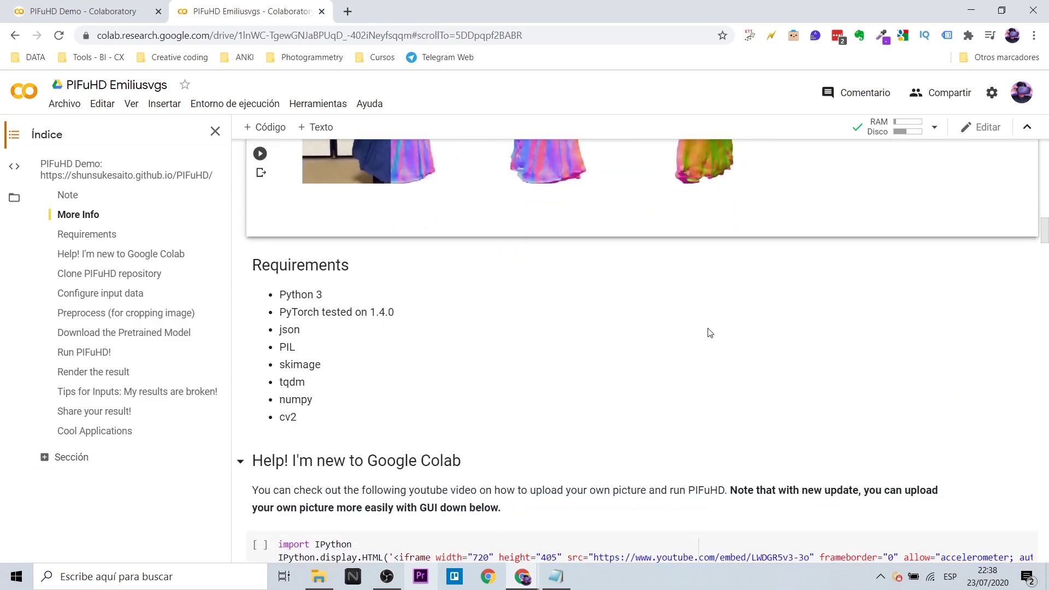
{"action": "scroll", "coordinate": [469, 311], "scroll_direction": "down", "scroll_amount": 1}
{"action": "scroll", "coordinate": [328, 339], "scroll_direction": "down", "scroll_amount": 2}
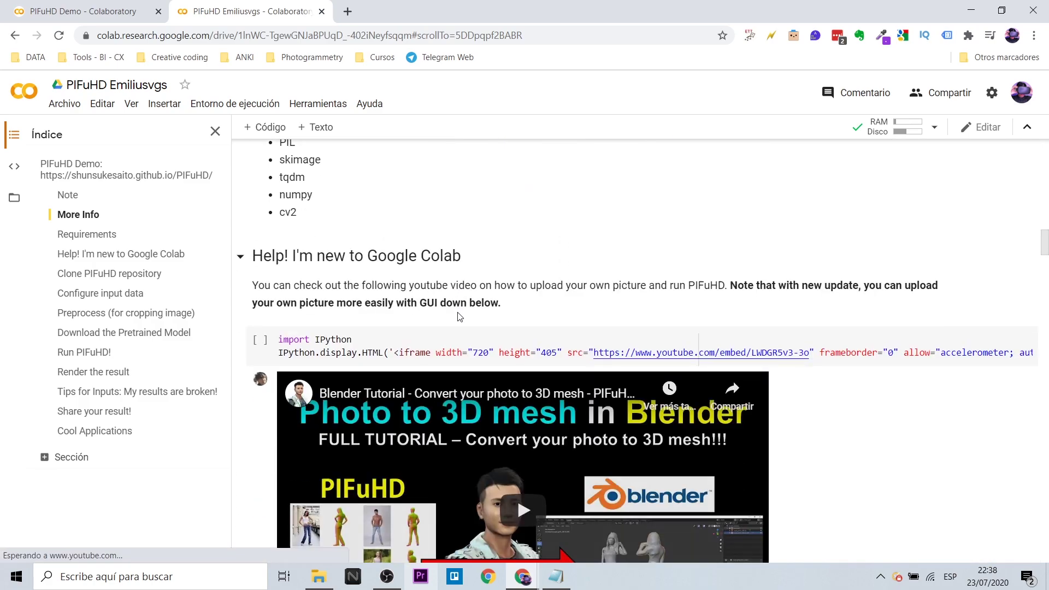
{"action": "left_click", "coordinate": [259, 341]}
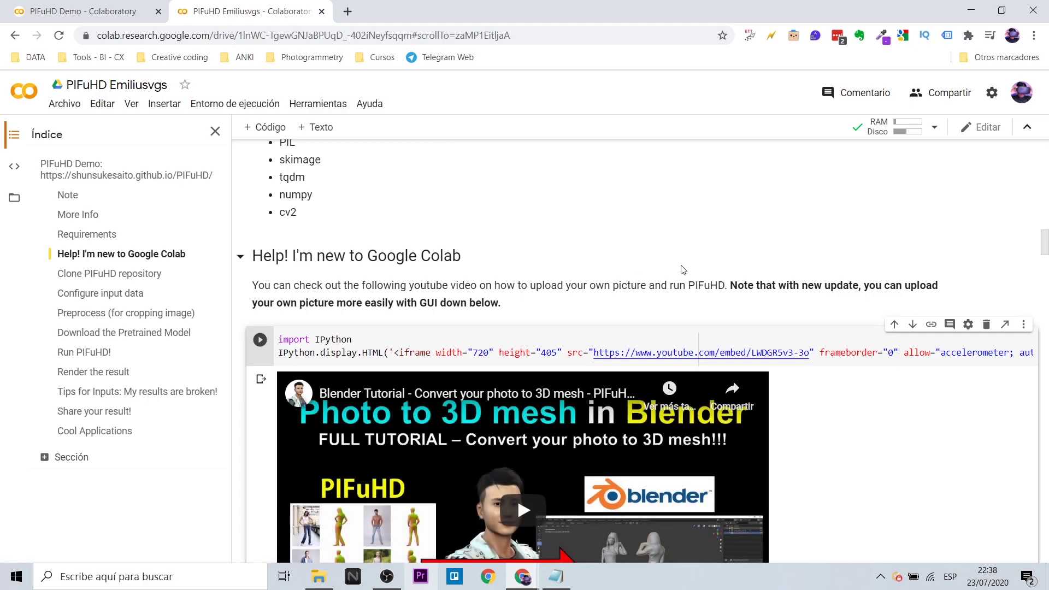
{"action": "scroll", "coordinate": [727, 306], "scroll_direction": "down", "scroll_amount": 1}
{"action": "scroll", "coordinate": [820, 350], "scroll_direction": "down", "scroll_amount": 3}
Run the !git clone cell for PIFuHD and show the runtime's Files panel.
{"action": "scroll", "coordinate": [866, 358], "scroll_direction": "down", "scroll_amount": 1}
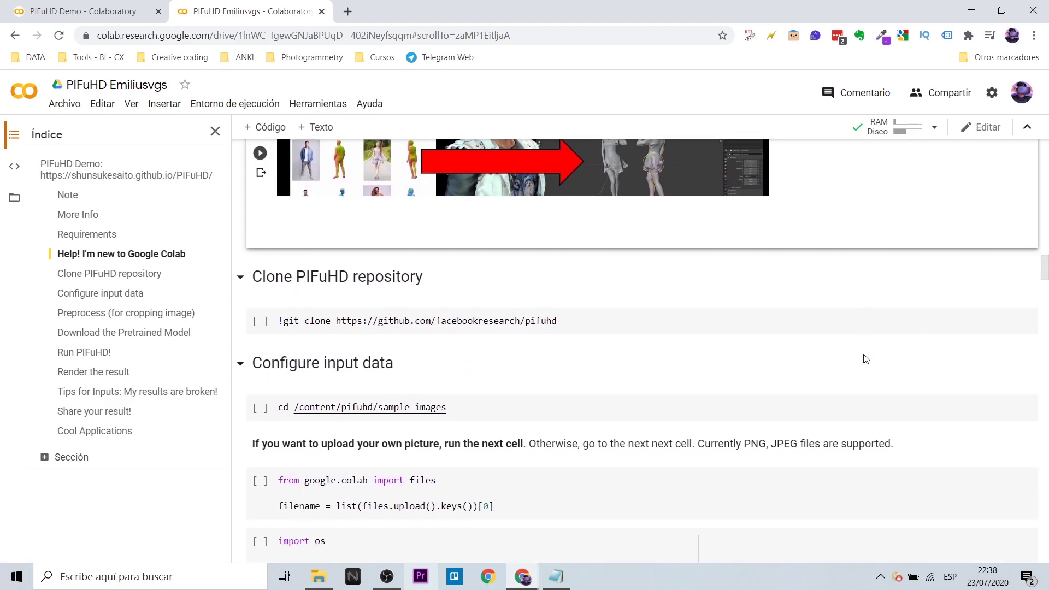
{"action": "left_click", "coordinate": [259, 323]}
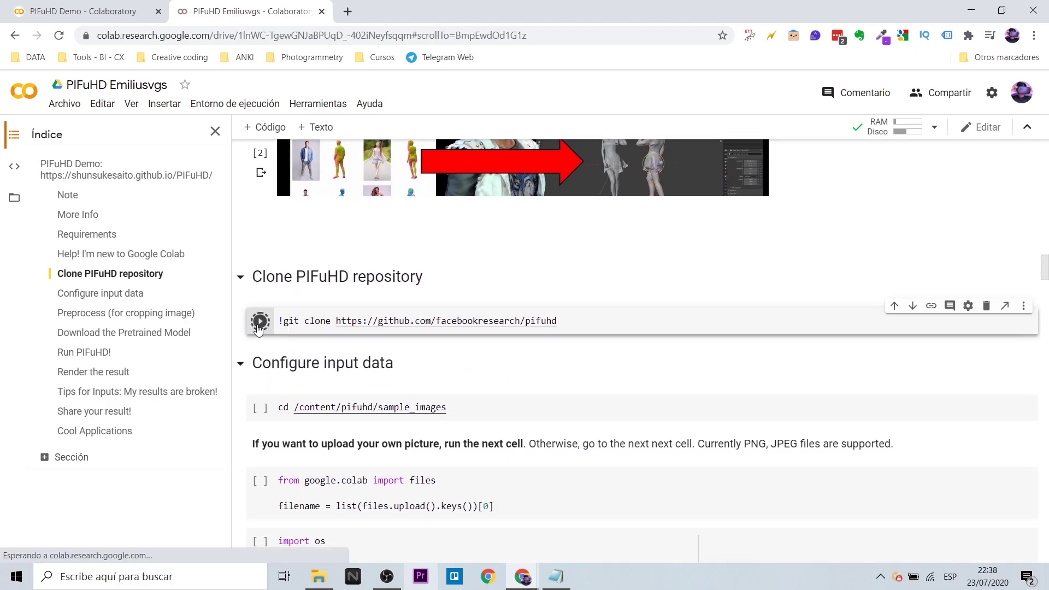
{"action": "scroll", "coordinate": [770, 320], "scroll_direction": "down", "scroll_amount": 1}
{"action": "scroll", "coordinate": [770, 320], "scroll_direction": "down", "scroll_amount": 1}
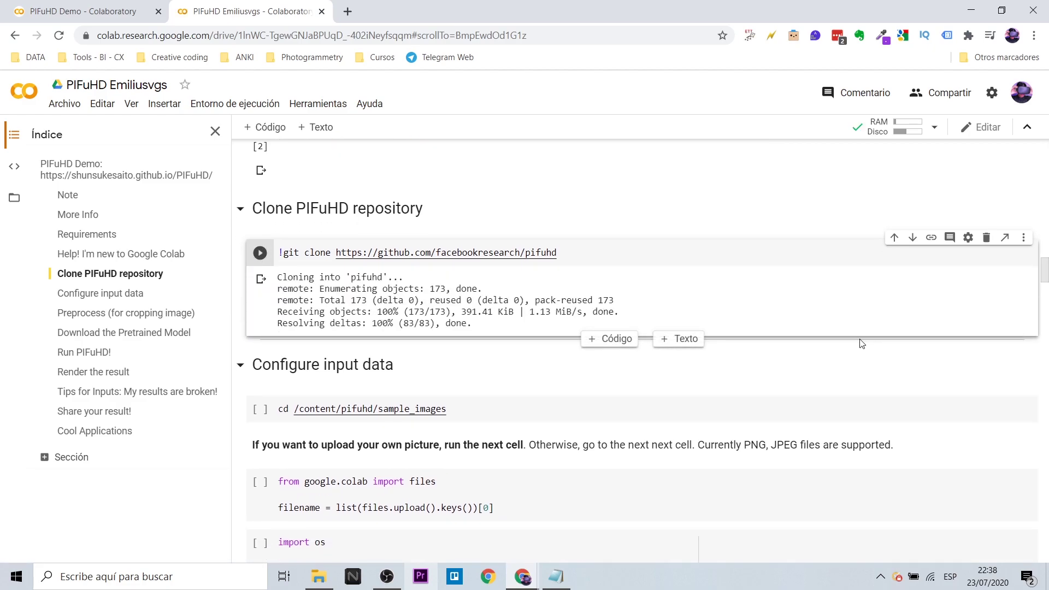
{"action": "left_click", "coordinate": [15, 198]}
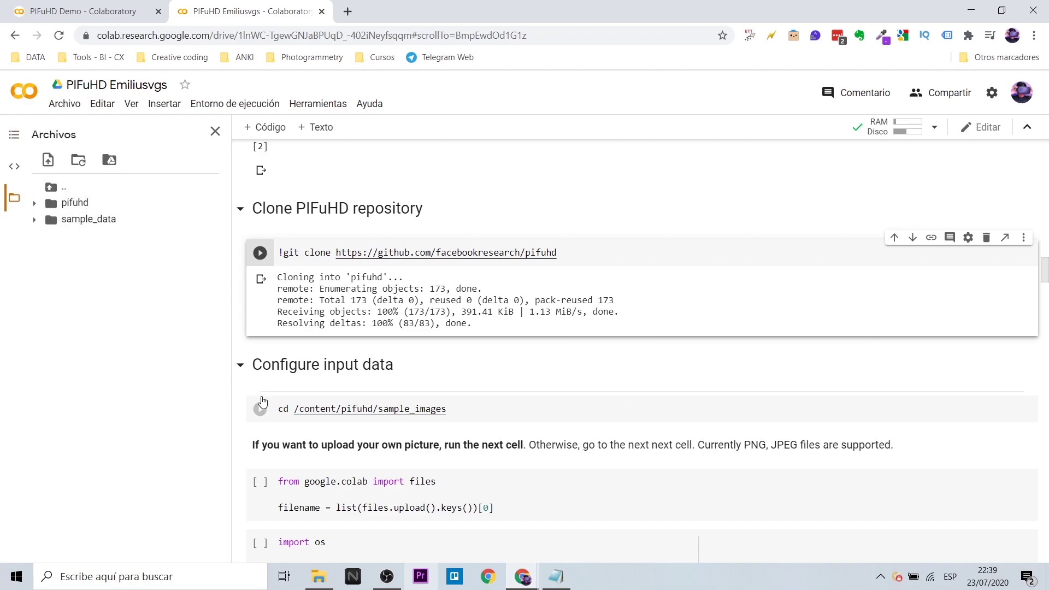
Change into pifuhd/sample_images, inspect its files, and run the files.upload() cell.
{"action": "left_click", "coordinate": [261, 417]}
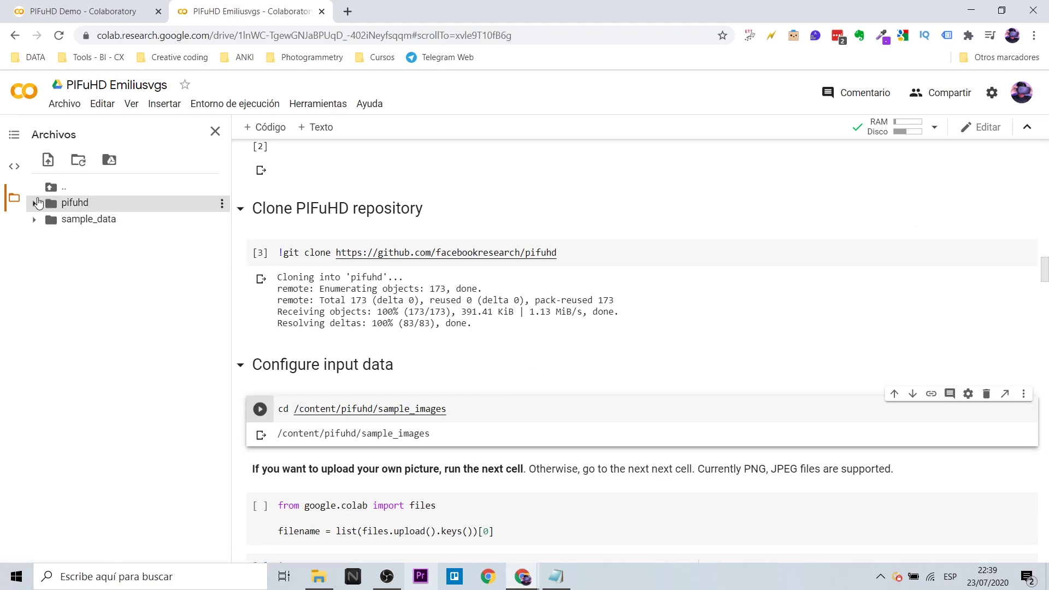
{"action": "left_click", "coordinate": [34, 204]}
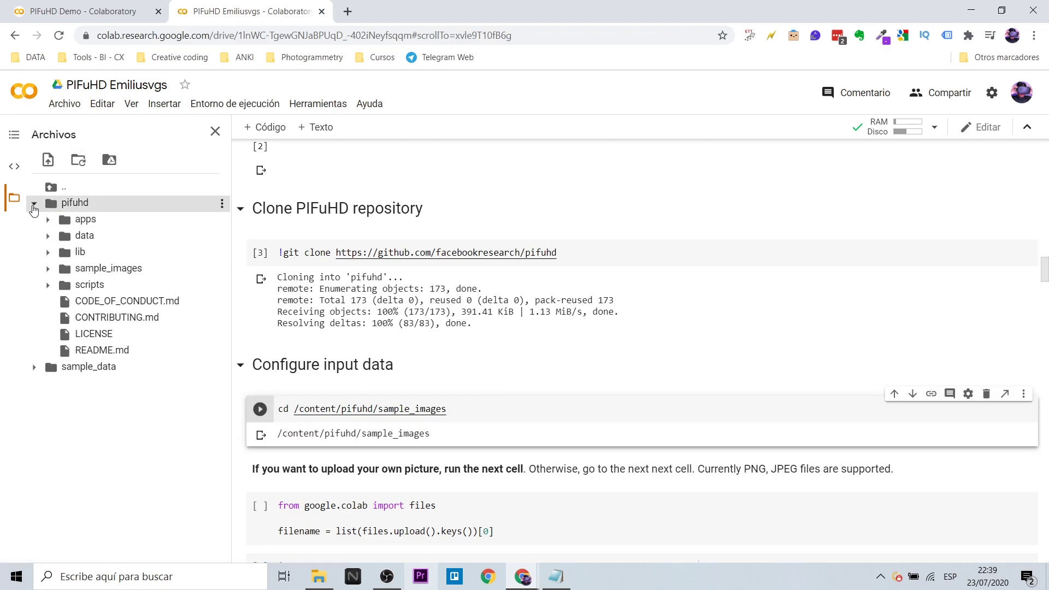
{"action": "left_click", "coordinate": [48, 269]}
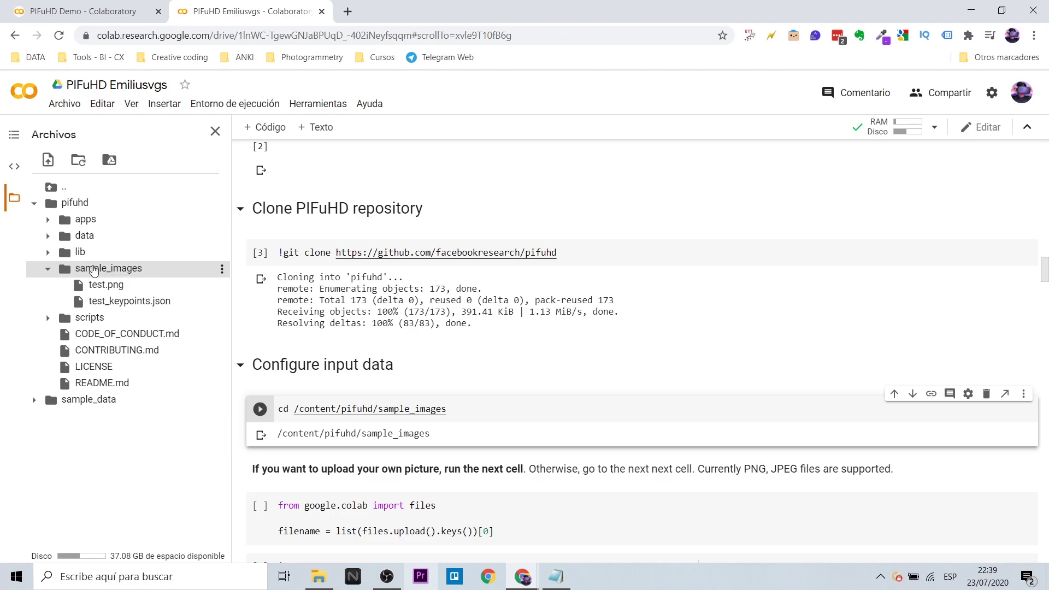
{"action": "left_click", "coordinate": [48, 270]}
{"action": "left_click", "coordinate": [48, 269]}
{"action": "scroll", "coordinate": [546, 323], "scroll_direction": "down", "scroll_amount": 3}
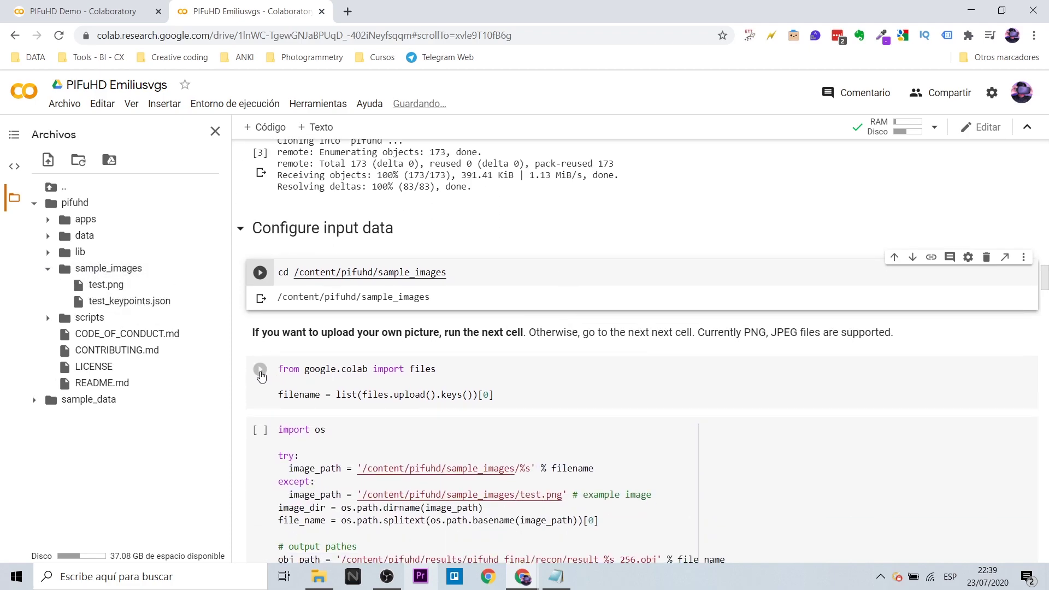
{"action": "left_click", "coordinate": [261, 371]}
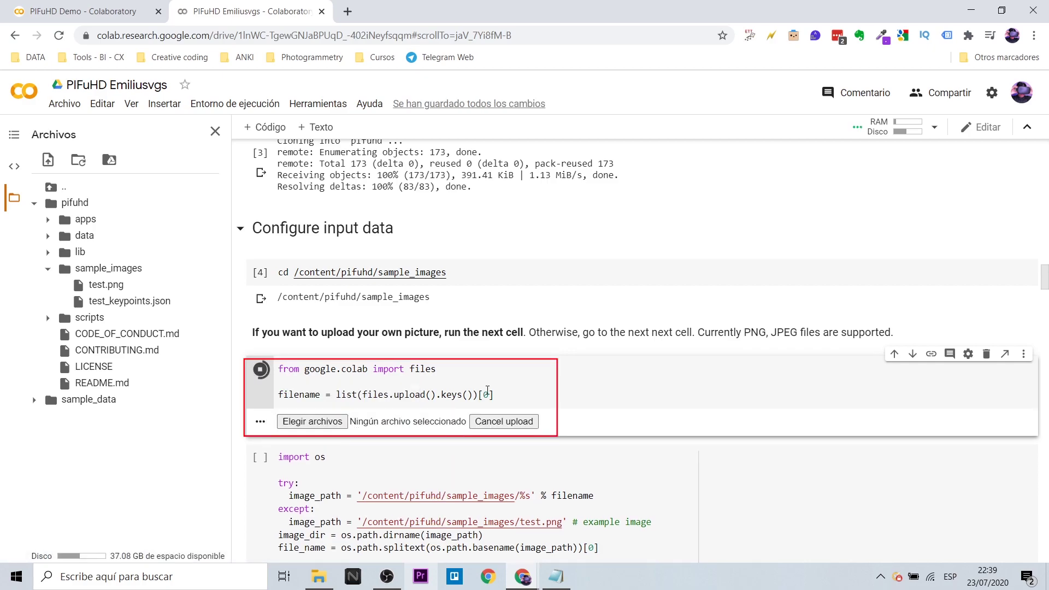
Upload photo1 from the foto folder into sample_images.
{"action": "left_click", "coordinate": [283, 427]}
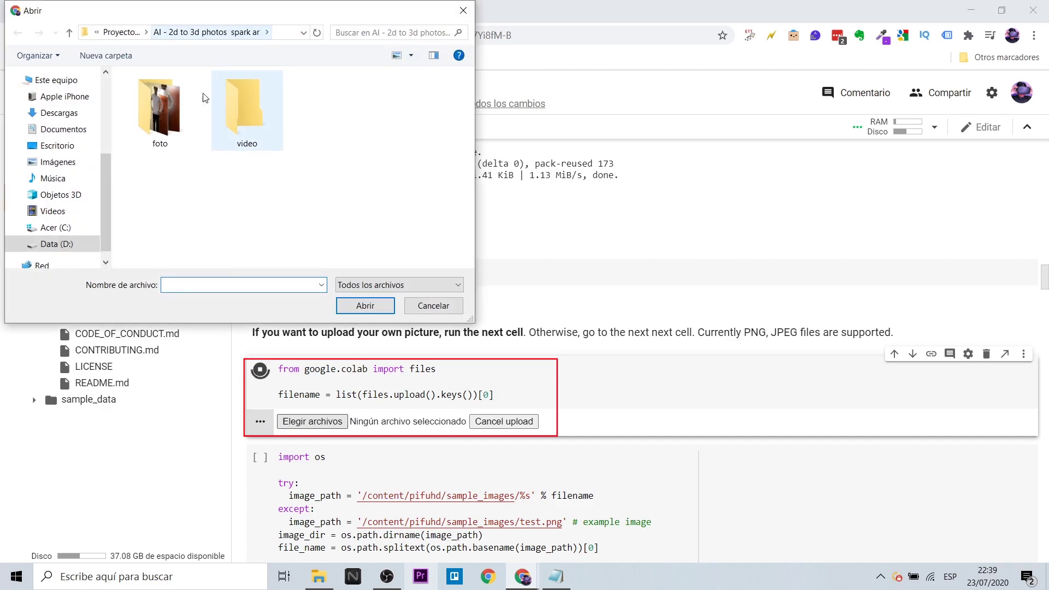
{"action": "double_click", "coordinate": [176, 113]}
{"action": "left_click", "coordinate": [159, 188]}
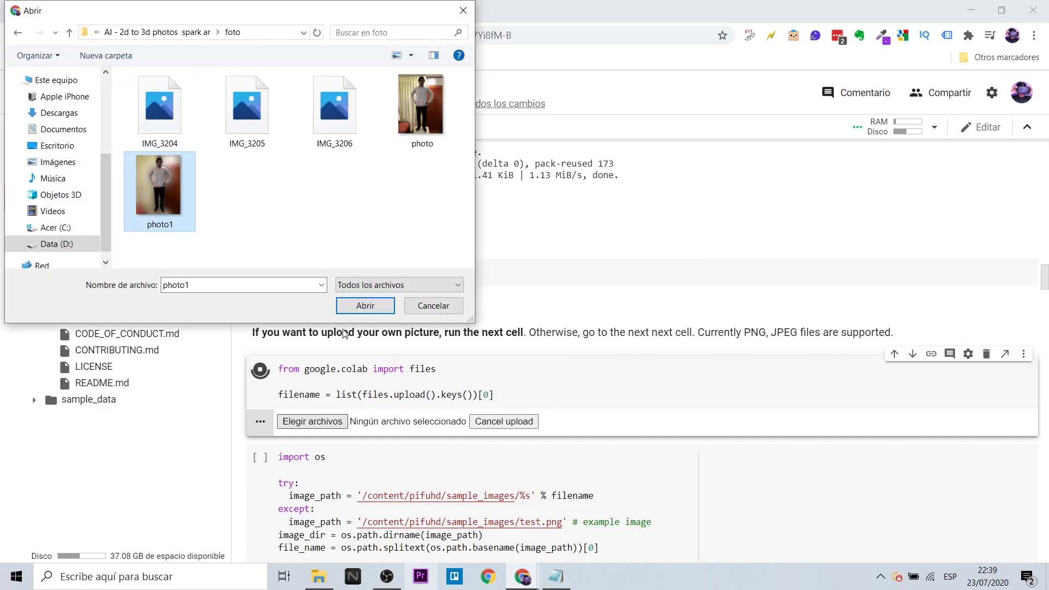
{"action": "left_click", "coordinate": [360, 307]}
Change the example image_path from test.png to photo1.png.
{"action": "scroll", "coordinate": [857, 409], "scroll_direction": "down", "scroll_amount": 1}
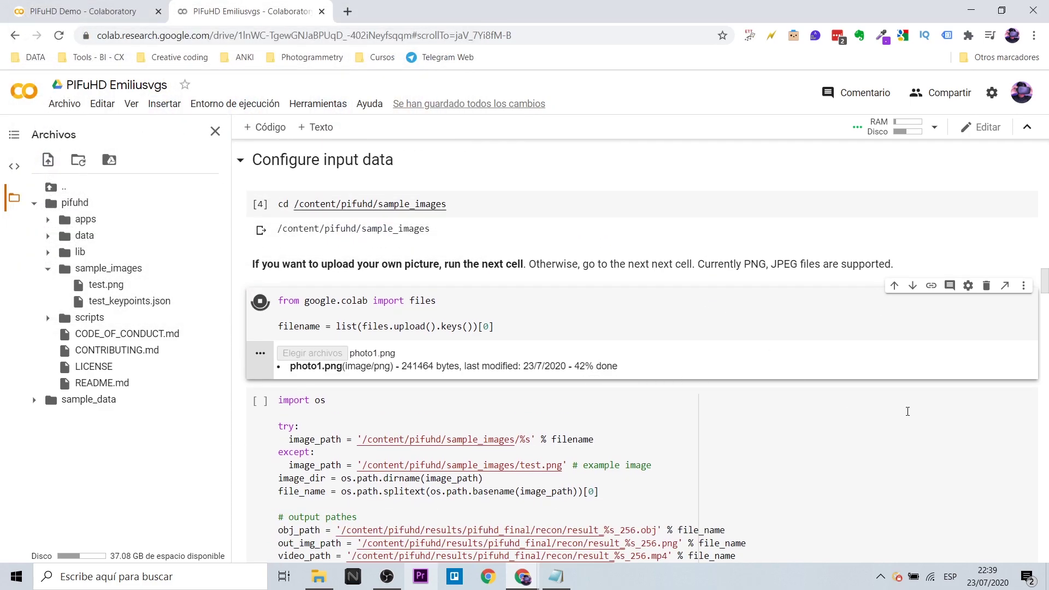
{"action": "scroll", "coordinate": [908, 411], "scroll_direction": "down", "scroll_amount": 1}
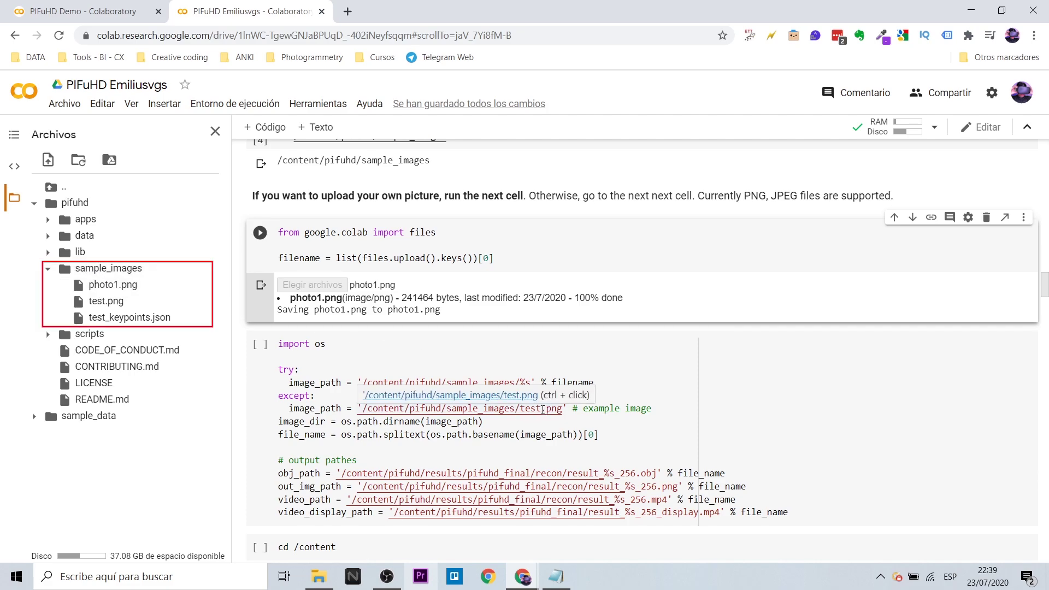
{"action": "left_click_drag", "start_coordinate": [540, 410], "coordinate": [526, 409]}
{"action": "type", "text": "photo1"}
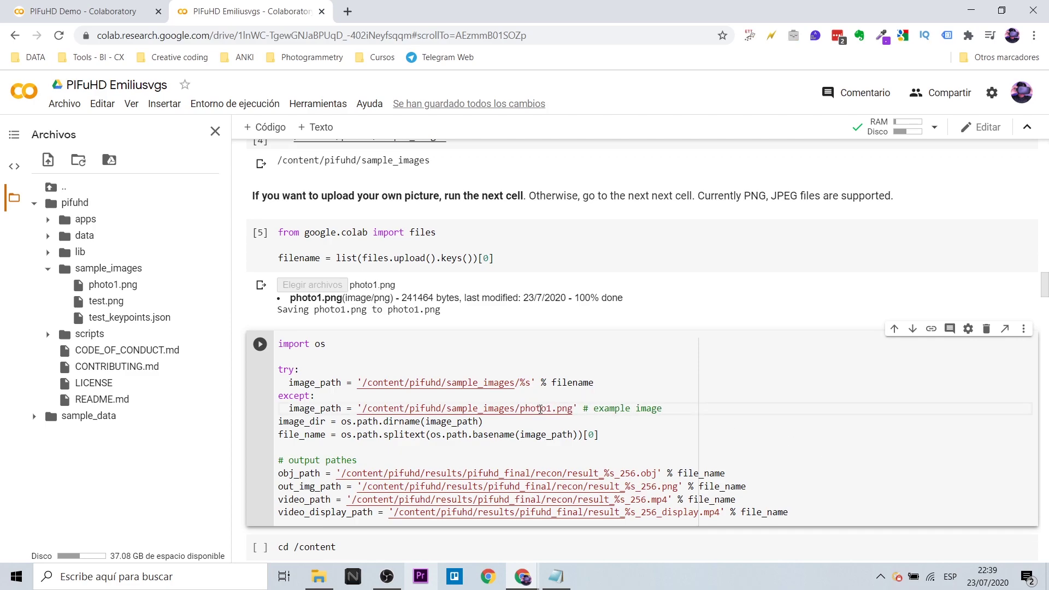
Run the image-path and PIFuHD cells, then render the rotating reconstruction beside the photo.
{"action": "left_click", "coordinate": [260, 346]}
{"action": "scroll", "coordinate": [714, 380], "scroll_direction": "down", "scroll_amount": 5}
{"action": "scroll", "coordinate": [601, 399], "scroll_direction": "down", "scroll_amount": 5}
{"action": "scroll", "coordinate": [492, 421], "scroll_direction": "down", "scroll_amount": 5}
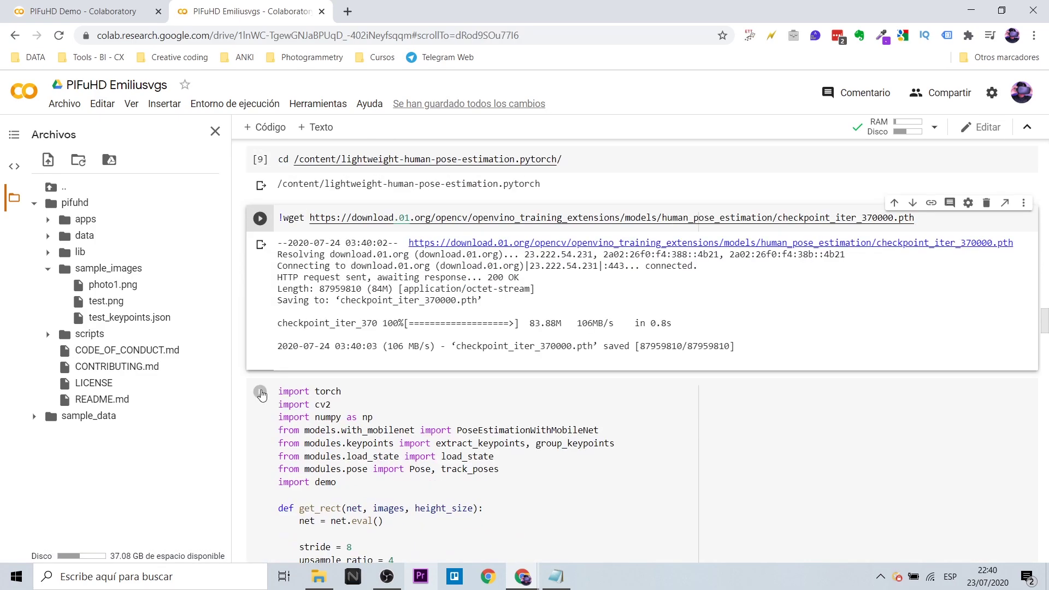
{"action": "scroll", "coordinate": [406, 439], "scroll_direction": "down", "scroll_amount": 5}
{"action": "key", "text": "shift+Return"}
{"action": "key", "text": "shift+Return"}
{"action": "key", "text": "shift+Return"}
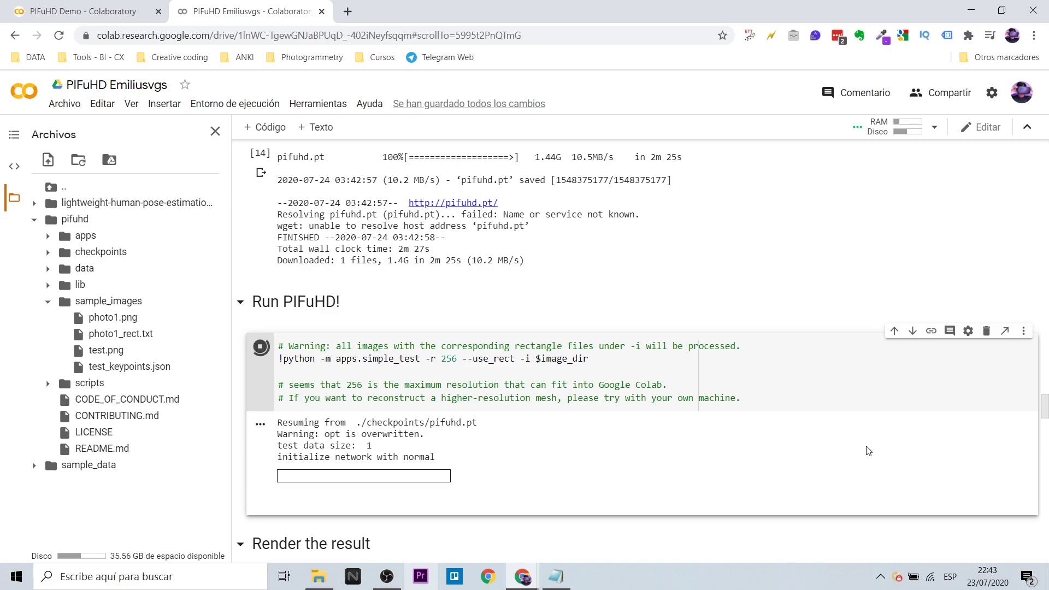
{"action": "scroll", "coordinate": [868, 451], "scroll_direction": "down", "scroll_amount": 2}
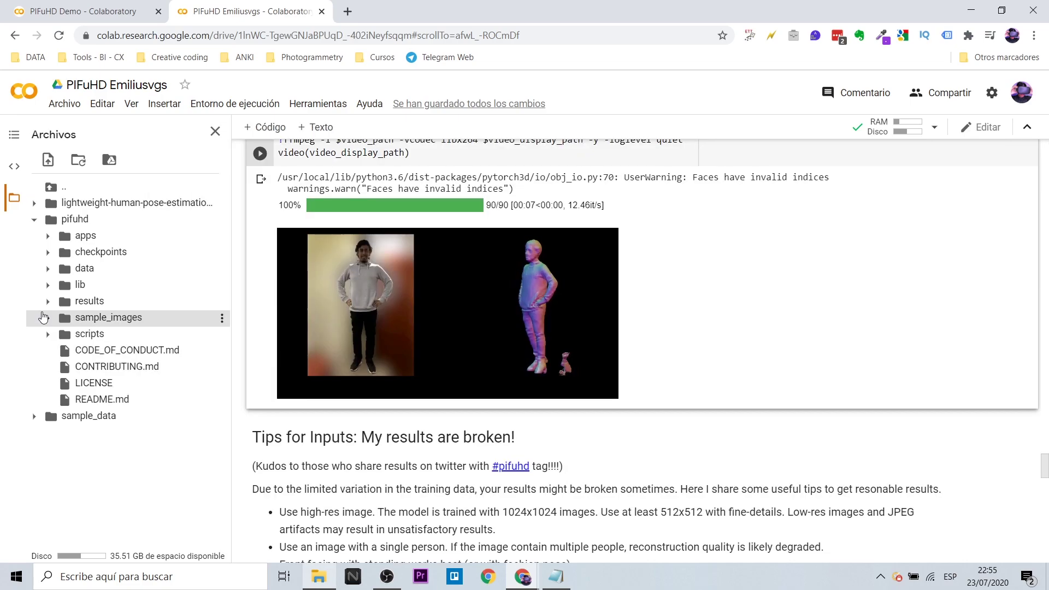
Download result_photo1_256.obj and .png from results/pifuhd_final/recon, allowing multiple downloads.
{"action": "left_click", "coordinate": [48, 303]}
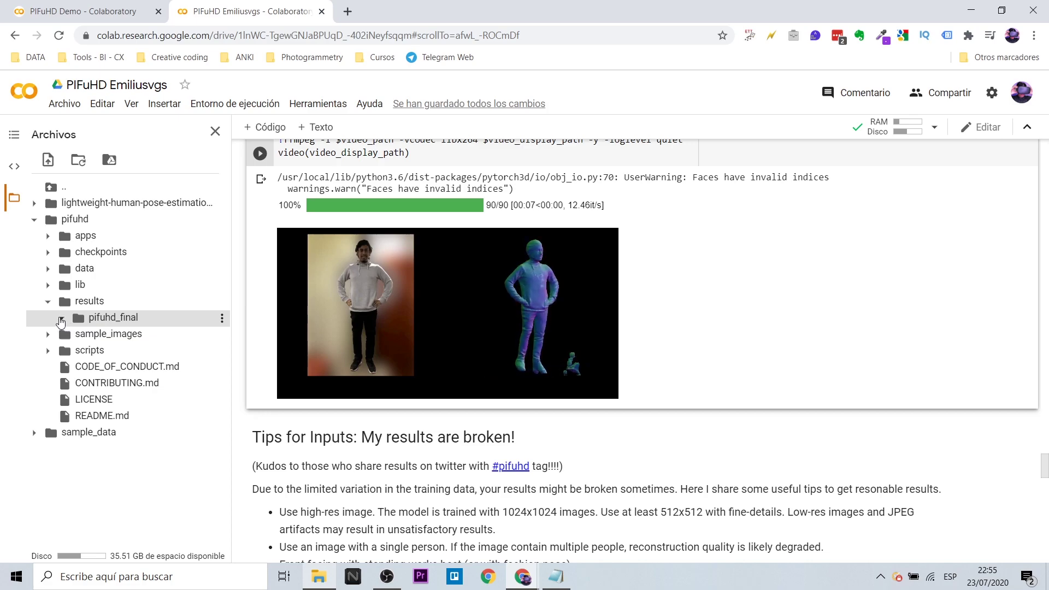
{"action": "left_click", "coordinate": [63, 320]}
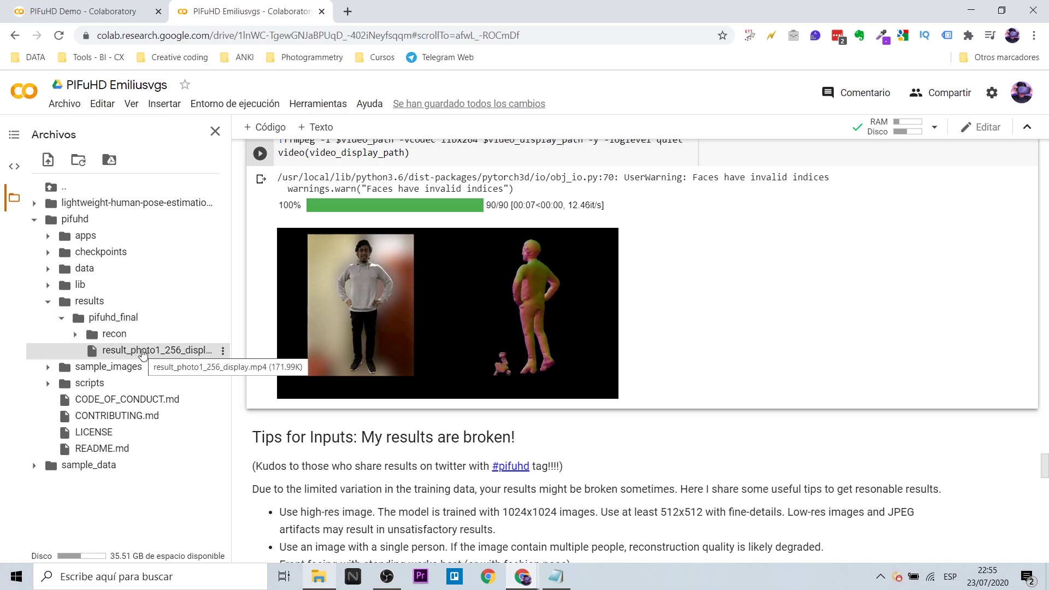
{"action": "left_click", "coordinate": [75, 333]}
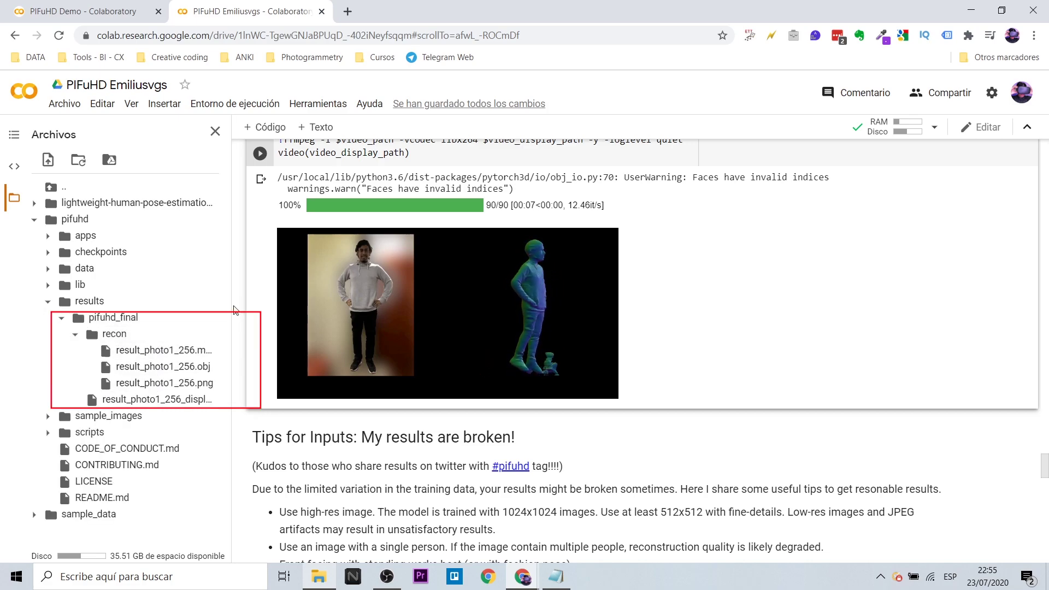
{"action": "left_click_drag", "start_coordinate": [232, 315], "coordinate": [366, 317]}
{"action": "left_click", "coordinate": [357, 383]}
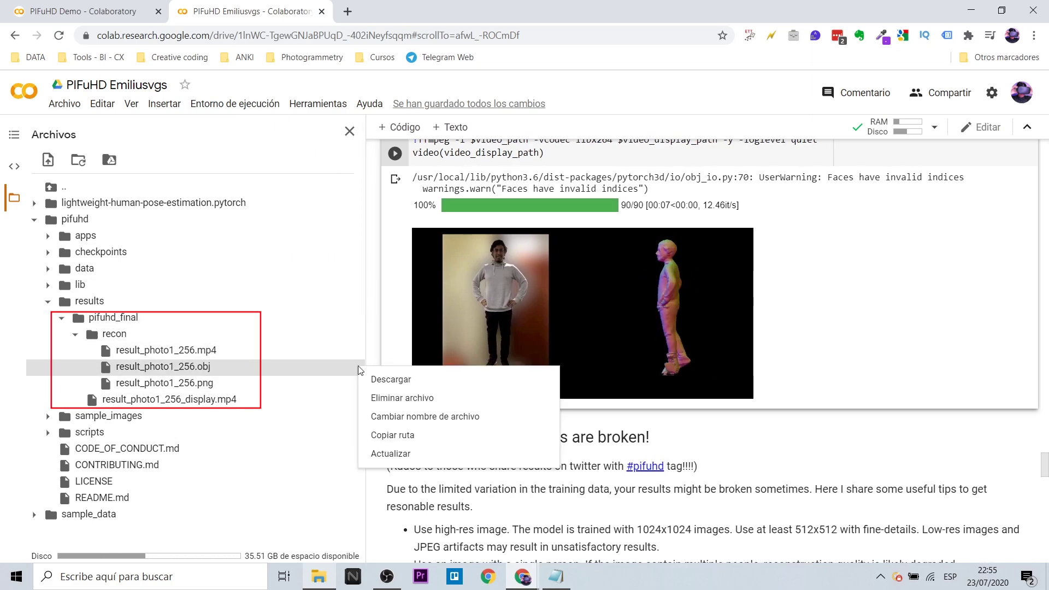
{"action": "left_click", "coordinate": [571, 379]}
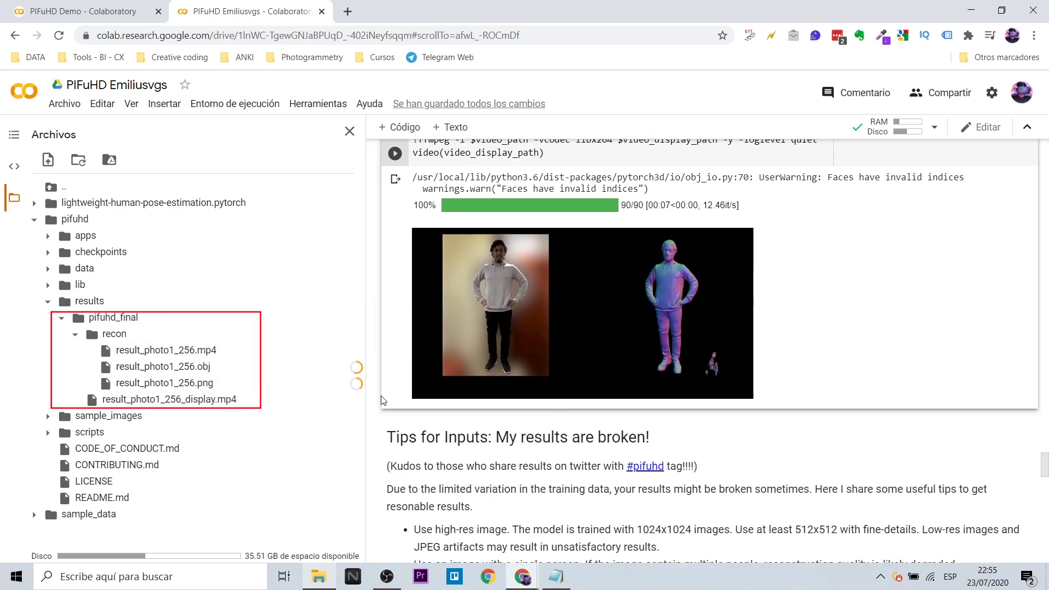
{"action": "left_click", "coordinate": [656, 35]}
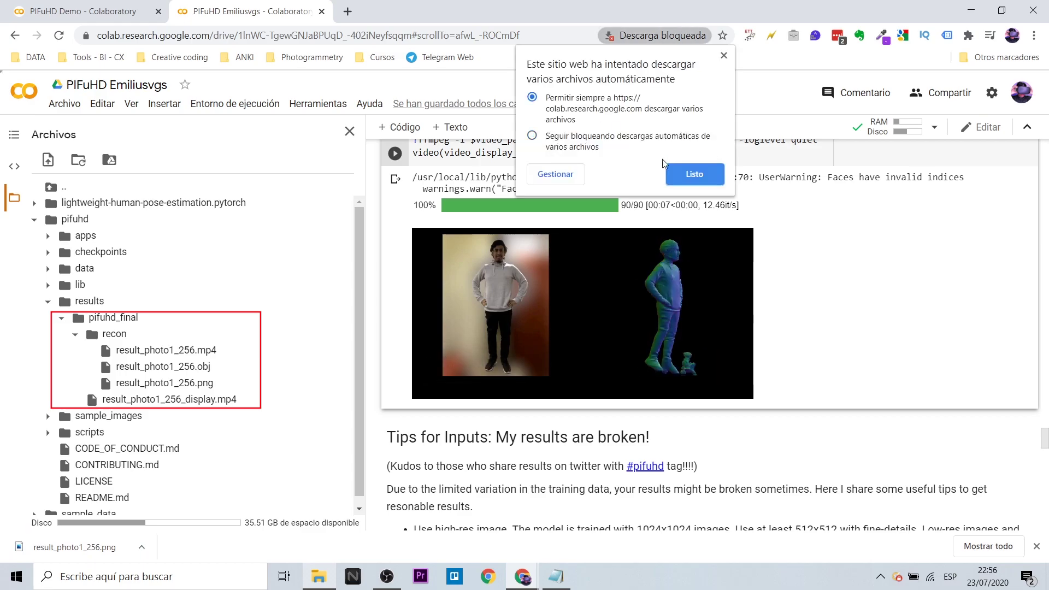
{"action": "left_click", "coordinate": [534, 96]}
{"action": "left_click", "coordinate": [693, 171]}
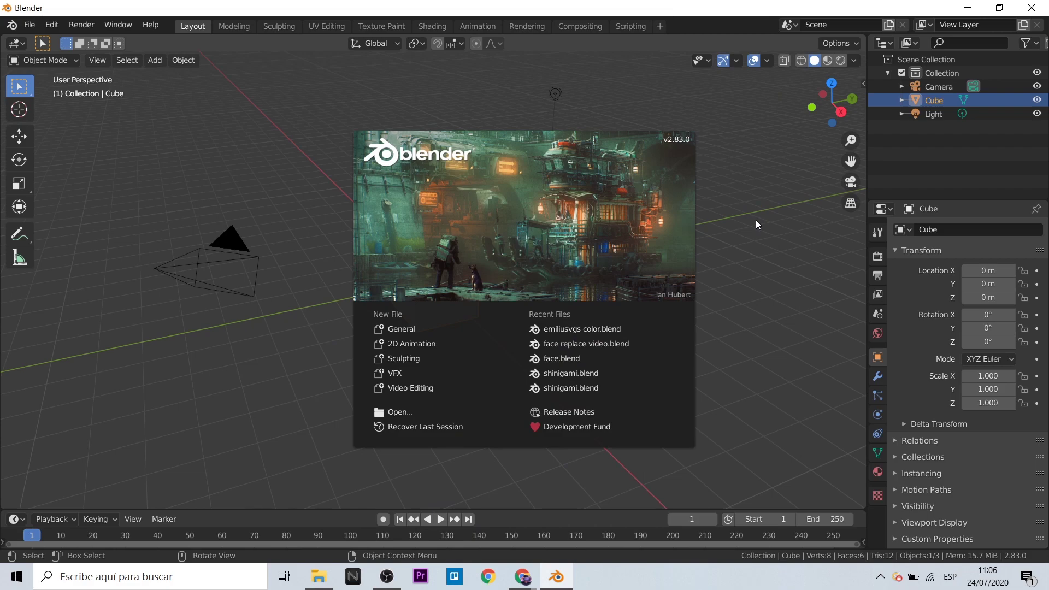
Delete the default cube and import result_photo1_256.obj as a Wavefront OBJ.
{"action": "left_click", "coordinate": [756, 221]}
{"action": "key", "text": "Delete"}
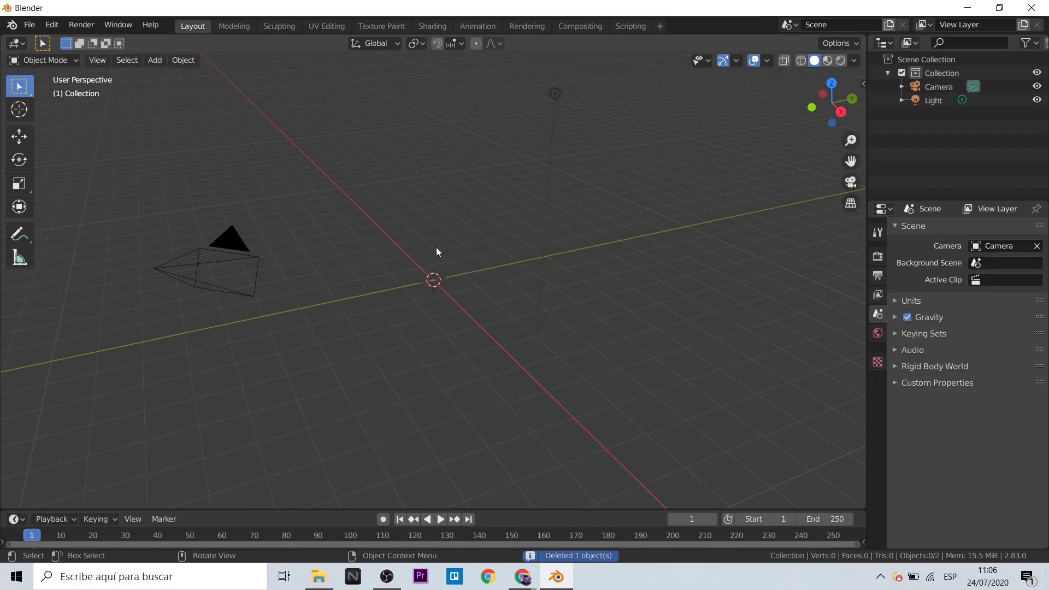
{"action": "left_click", "coordinate": [29, 24]}
{"action": "mouse_move", "coordinate": [51, 208]}
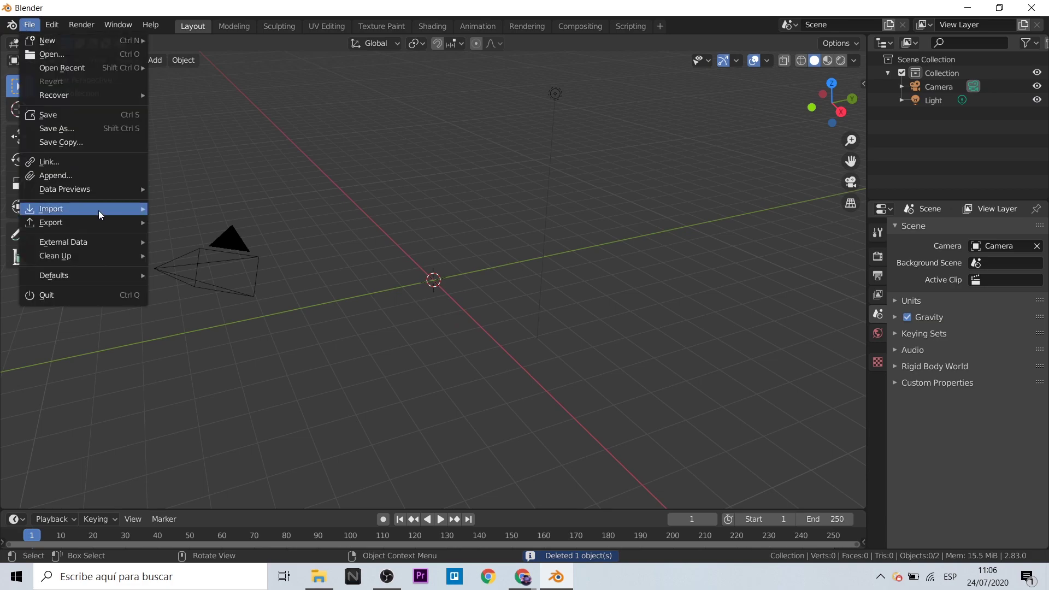
{"action": "left_click", "coordinate": [227, 316]}
{"action": "left_click", "coordinate": [616, 119]}
{"action": "key", "text": "ctrl+v"}
{"action": "key", "text": "Return"}
{"action": "left_click", "coordinate": [623, 155]}
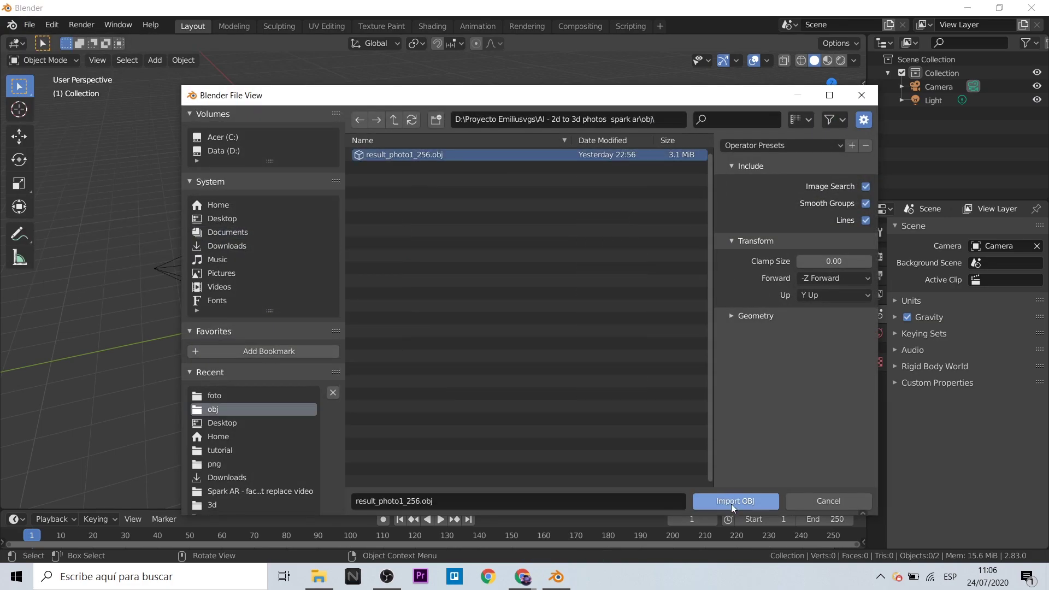
{"action": "left_click", "coordinate": [731, 501]}
Orbit and zoom toward the imported body's front, then deselect it.
{"action": "middle_click_drag", "start_coordinate": [442, 250], "coordinate": [550, 313]}
{"action": "scroll", "coordinate": [568, 320], "scroll_direction": "up", "scroll_amount": 3}
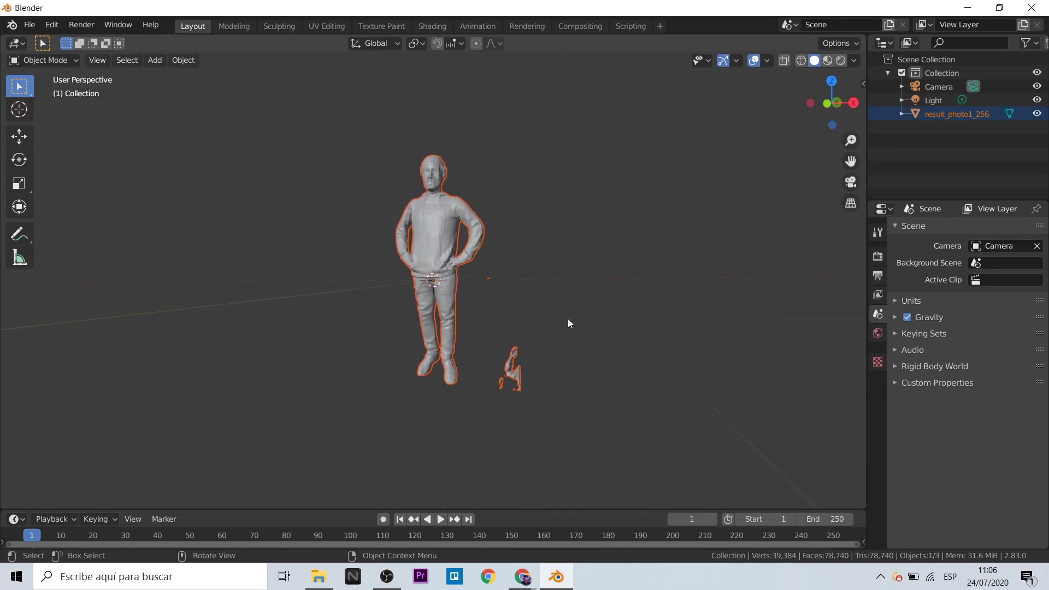
{"action": "scroll", "coordinate": [644, 344], "scroll_direction": "up", "scroll_amount": 3}
{"action": "left_click", "coordinate": [559, 363]}
In Edit Mode, delete the faces and vertices of the small fragment beside the feet.
{"action": "left_click", "coordinate": [445, 176]}
{"action": "key", "text": "Tab"}
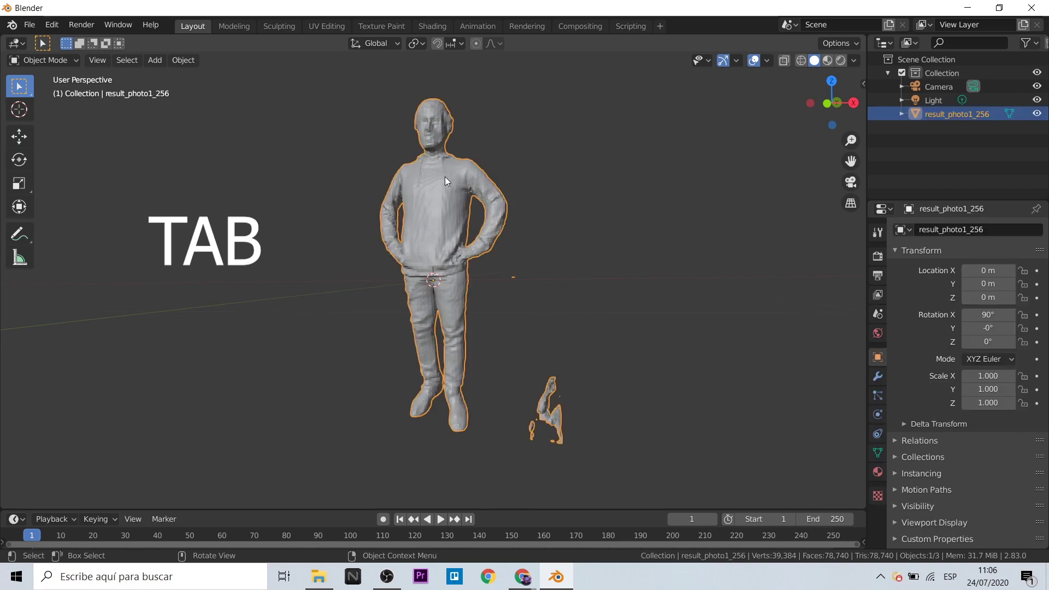
{"action": "left_click_drag", "start_coordinate": [534, 358], "coordinate": [621, 452]}
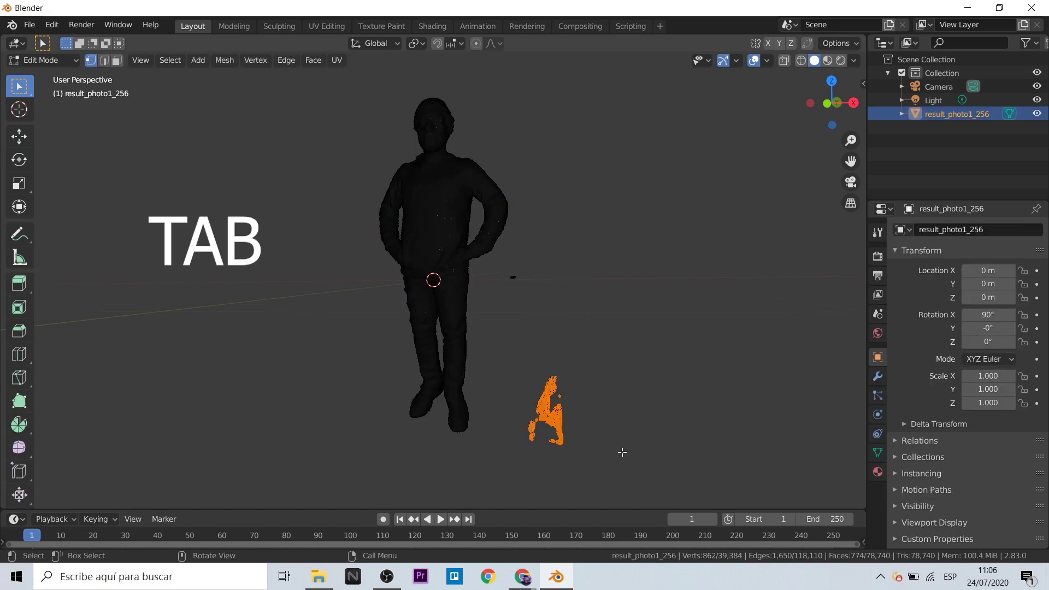
{"action": "key", "text": "x"}
{"action": "left_click", "coordinate": [625, 448]}
{"action": "key", "text": "x"}
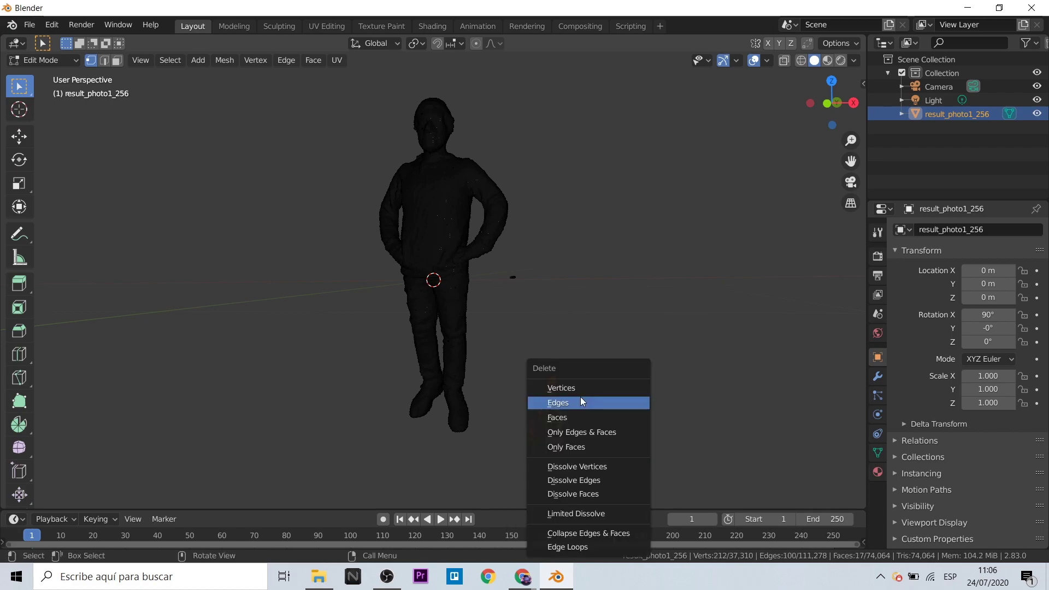
{"action": "left_click", "coordinate": [594, 389]}
{"action": "key", "text": "x"}
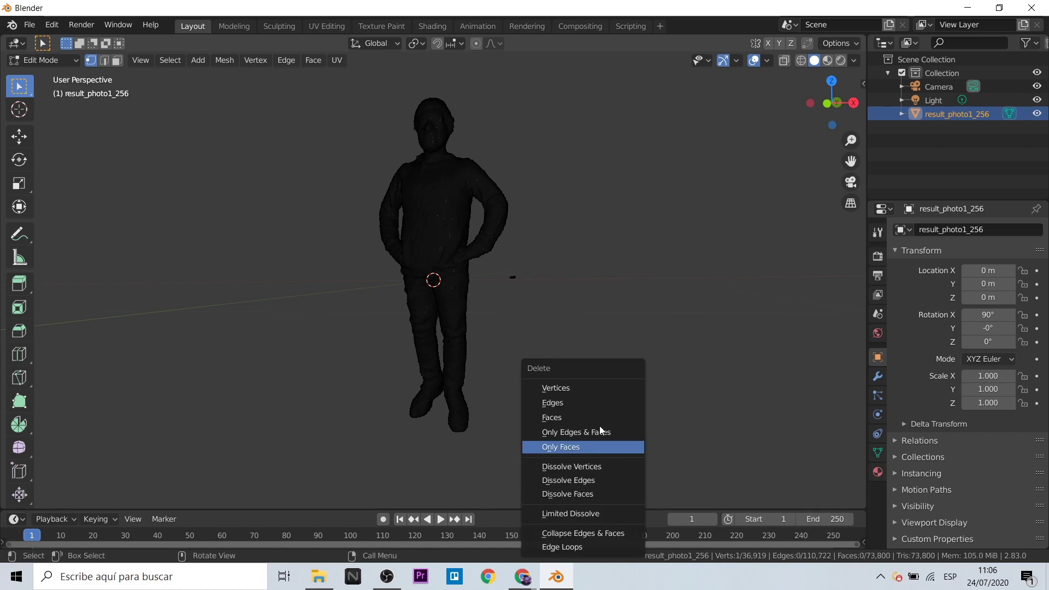
{"action": "left_click", "coordinate": [581, 444]}
Box-select and delete the remaining loose vertices near the figure.
{"action": "scroll", "coordinate": [588, 386], "scroll_direction": "up", "scroll_amount": 2}
{"action": "left_click_drag", "start_coordinate": [539, 262], "coordinate": [601, 305]}
{"action": "scroll", "coordinate": [601, 305], "scroll_direction": "up", "scroll_amount": 2}
{"action": "left_click_drag", "start_coordinate": [621, 253], "coordinate": [682, 307]}
{"action": "key", "text": "x"}
{"action": "left_click", "coordinate": [692, 242]}
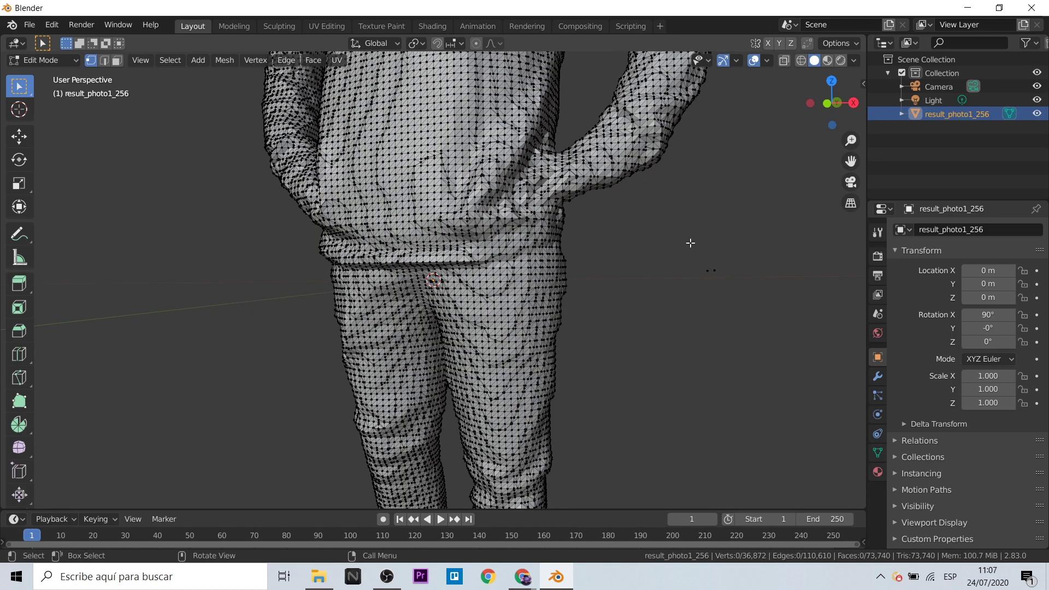
{"action": "scroll", "coordinate": [676, 380], "scroll_direction": "down", "scroll_amount": 4}
{"action": "left_click", "coordinate": [877, 471]}
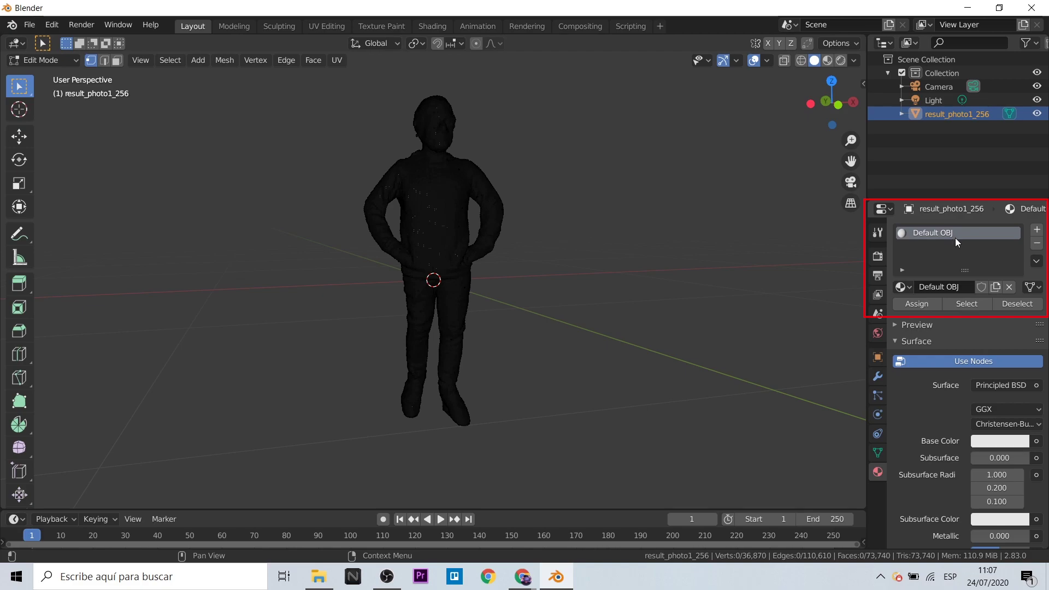
Select all of the body mesh and switch to the UV Editing workspace.
{"action": "left_click", "coordinate": [963, 304]}
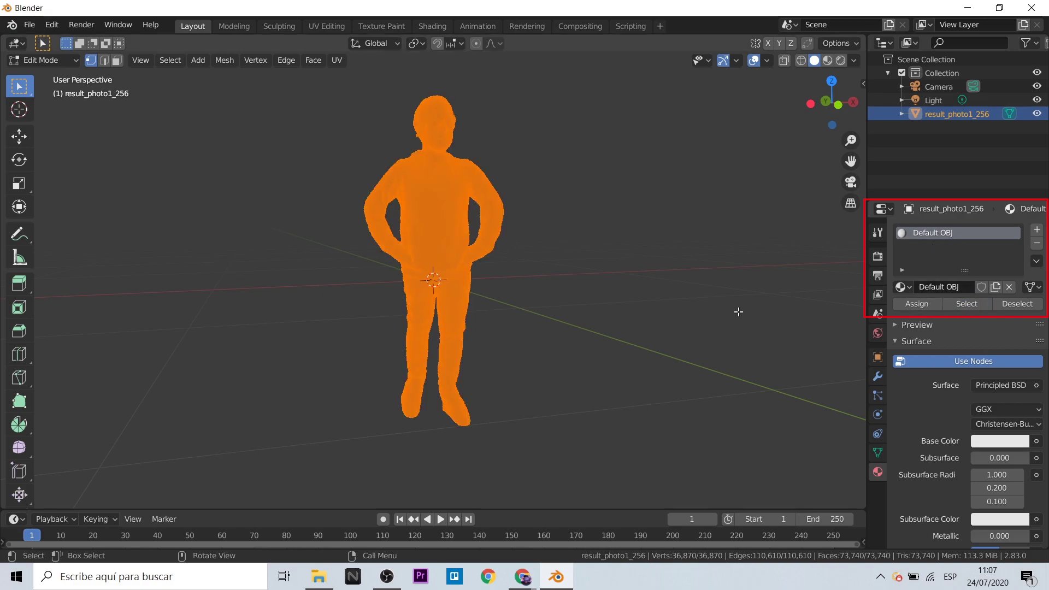
{"action": "mouse_move", "coordinate": [656, 339]}
{"action": "middle_mouse_down"}
{"action": "mouse_move", "coordinate": [519, 345]}
{"action": "mouse_move", "coordinate": [637, 316]}
{"action": "mouse_move", "coordinate": [698, 314]}
{"action": "mouse_move", "coordinate": [707, 325]}
{"action": "middle_mouse_up"}
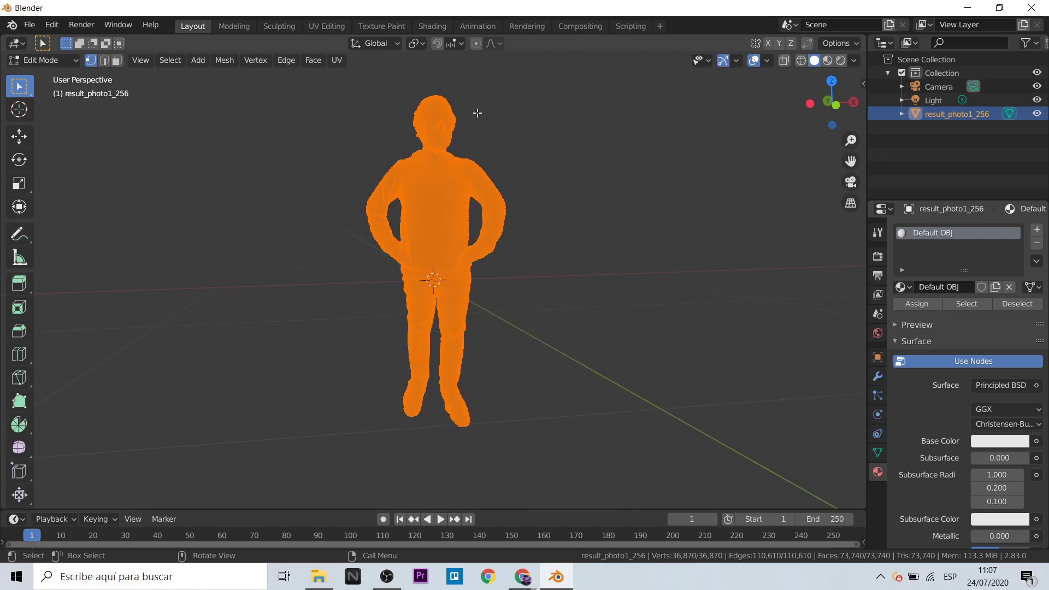
{"action": "left_click", "coordinate": [333, 27]}
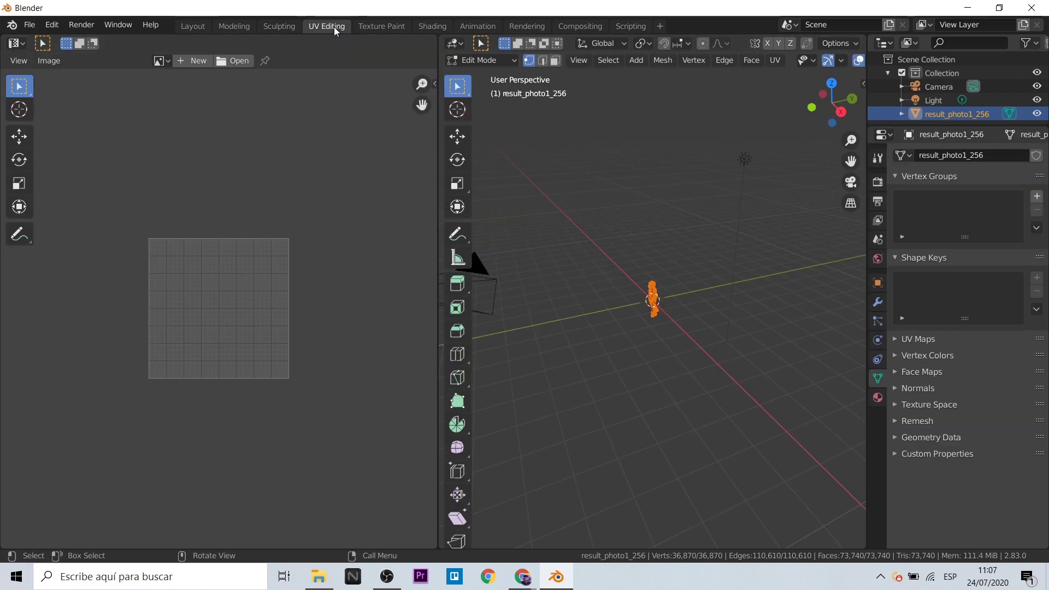
Open photo1.png from the foto folder in the image editor.
{"action": "left_click", "coordinate": [226, 60]}
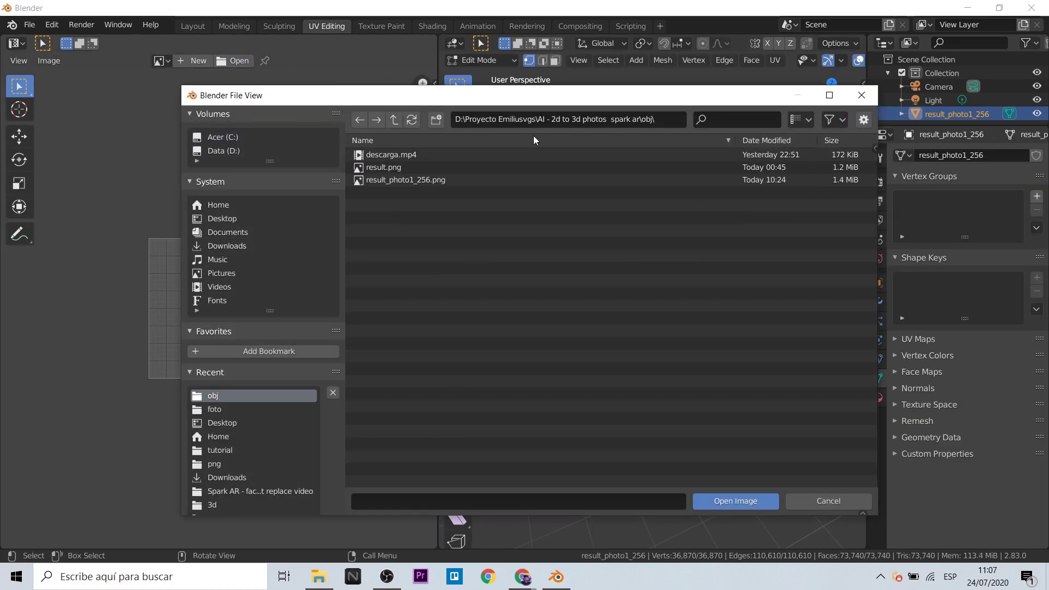
{"action": "left_click", "coordinate": [394, 119]}
{"action": "double_click", "coordinate": [385, 155]}
{"action": "left_click", "coordinate": [385, 178]}
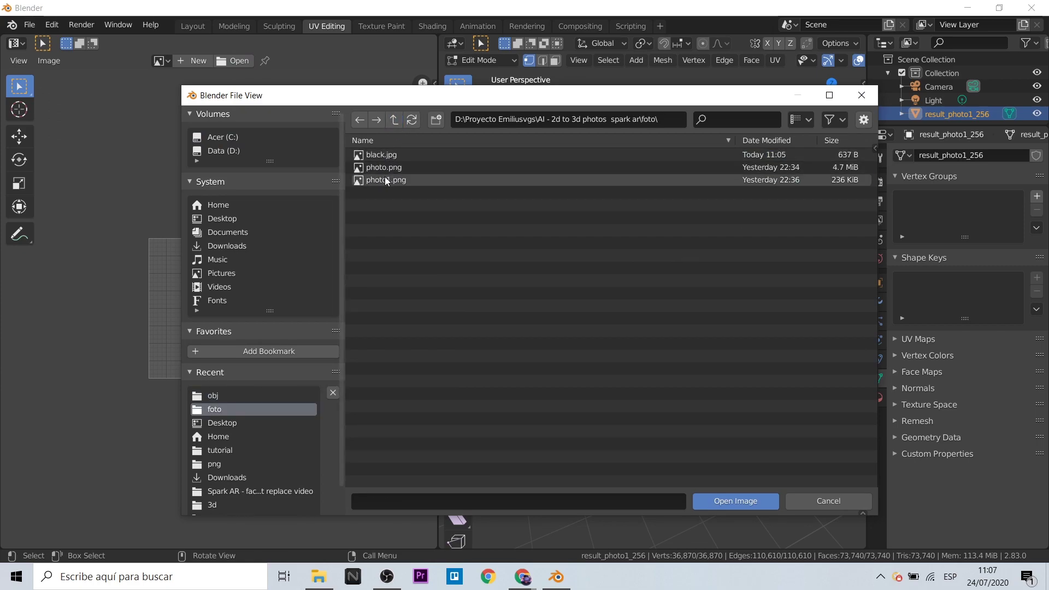
{"action": "left_click", "coordinate": [738, 505]}
Zoom in and set the 3D view to front orthographic on the figure.
{"action": "mouse_move", "coordinate": [738, 270]}
{"action": "middle_mouse_down"}
{"action": "mouse_move", "coordinate": [813, 257]}
{"action": "mouse_move", "coordinate": [761, 283]}
{"action": "middle_mouse_up"}
{"action": "scroll", "coordinate": [763, 288], "scroll_direction": "up", "scroll_amount": 2}
{"action": "scroll", "coordinate": [763, 289], "scroll_direction": "up", "scroll_amount": 1}
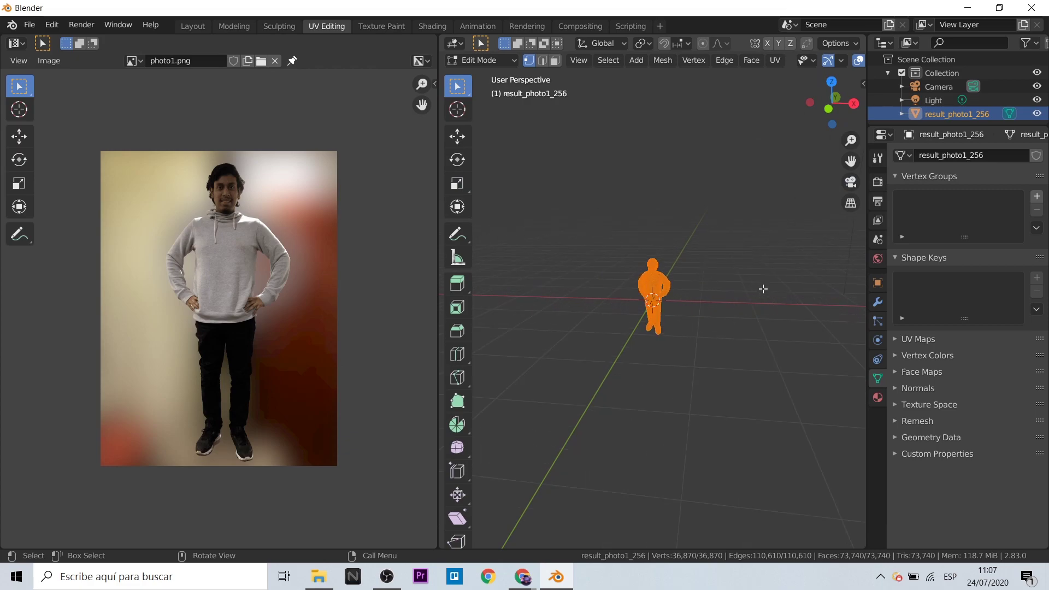
{"action": "left_click", "coordinate": [827, 109]}
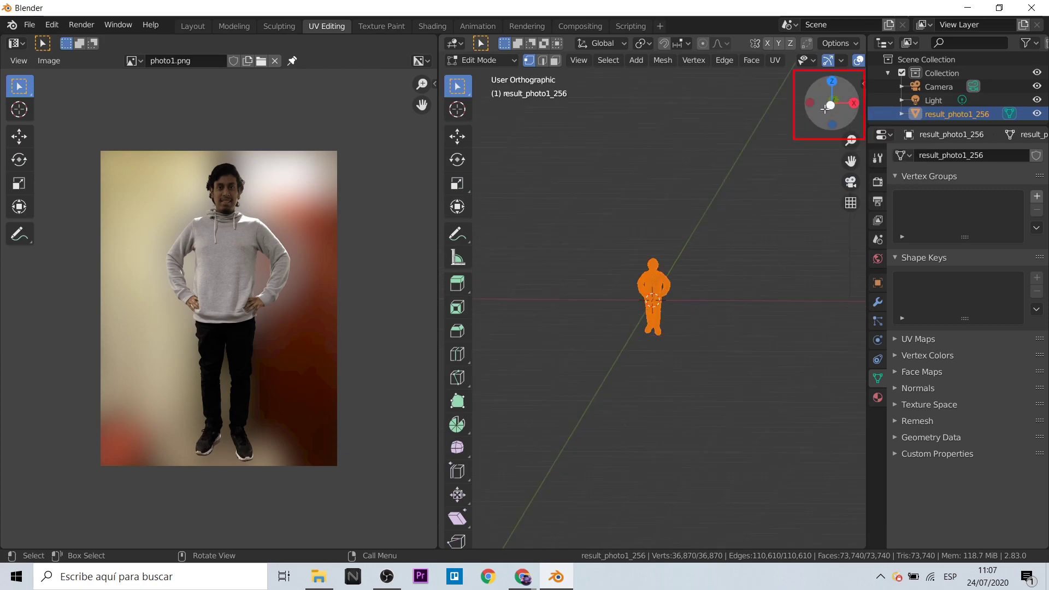
{"action": "scroll", "coordinate": [780, 220], "scroll_direction": "up", "scroll_amount": 3}
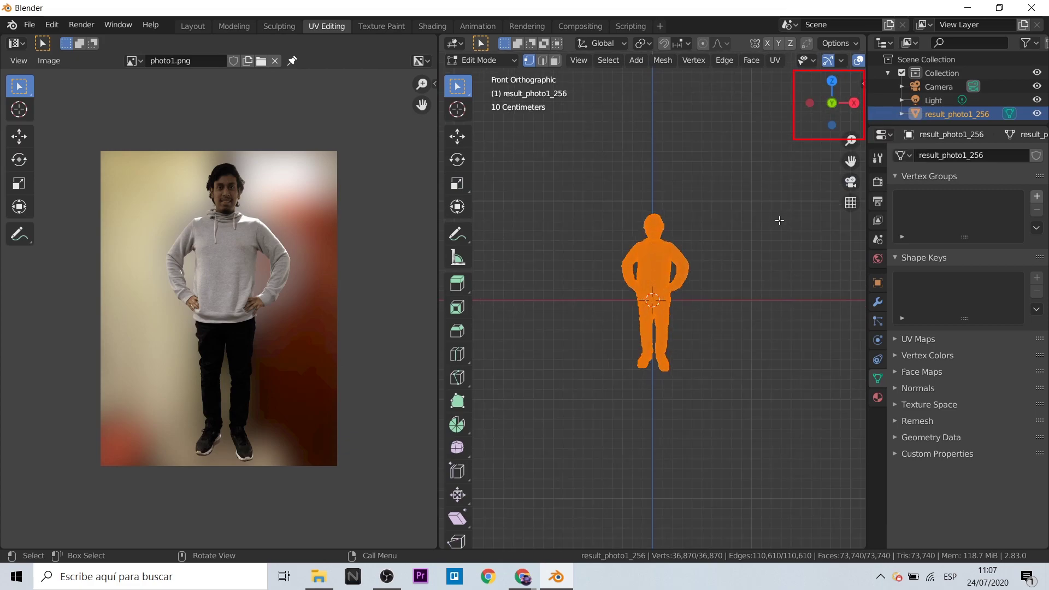
{"action": "scroll", "coordinate": [764, 218], "scroll_direction": "up", "scroll_amount": 2}
{"action": "key", "text": "KP_1"}
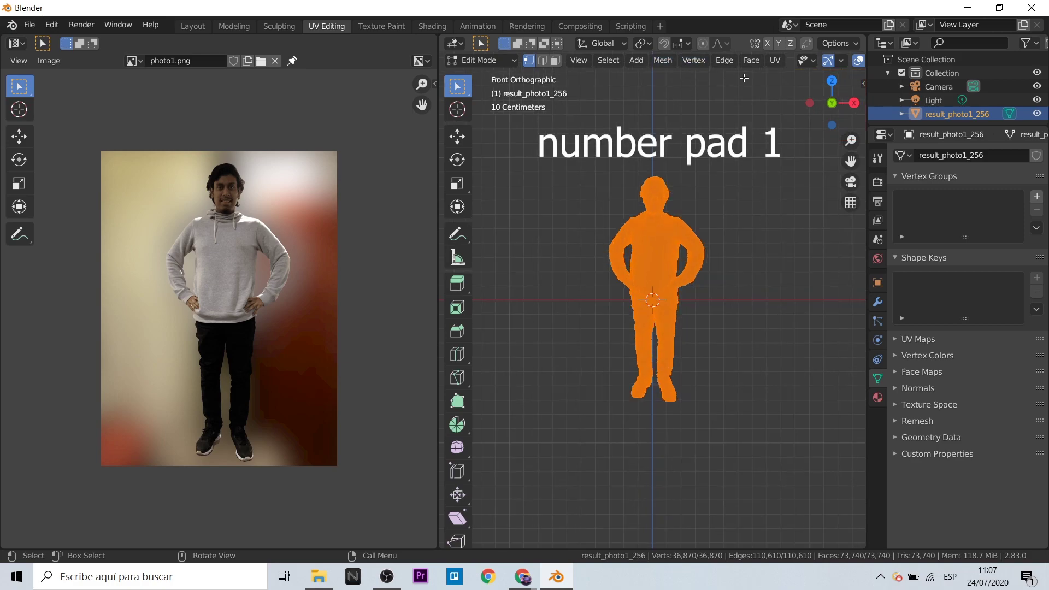
Project the body's UVs from the front view and scale the island up over the photo.
{"action": "left_click", "coordinate": [781, 61]}
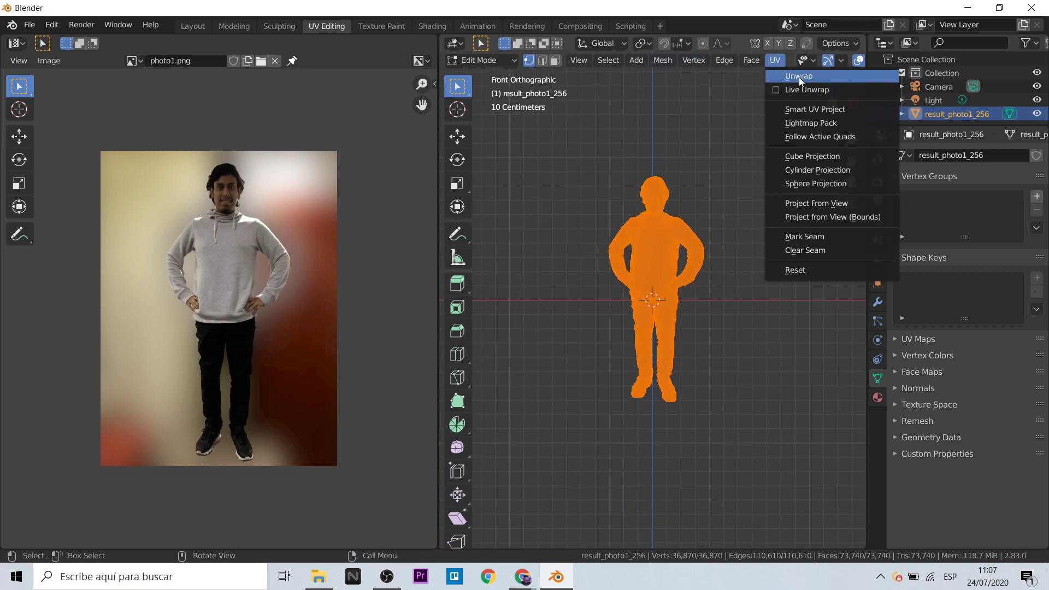
{"action": "left_click", "coordinate": [844, 204]}
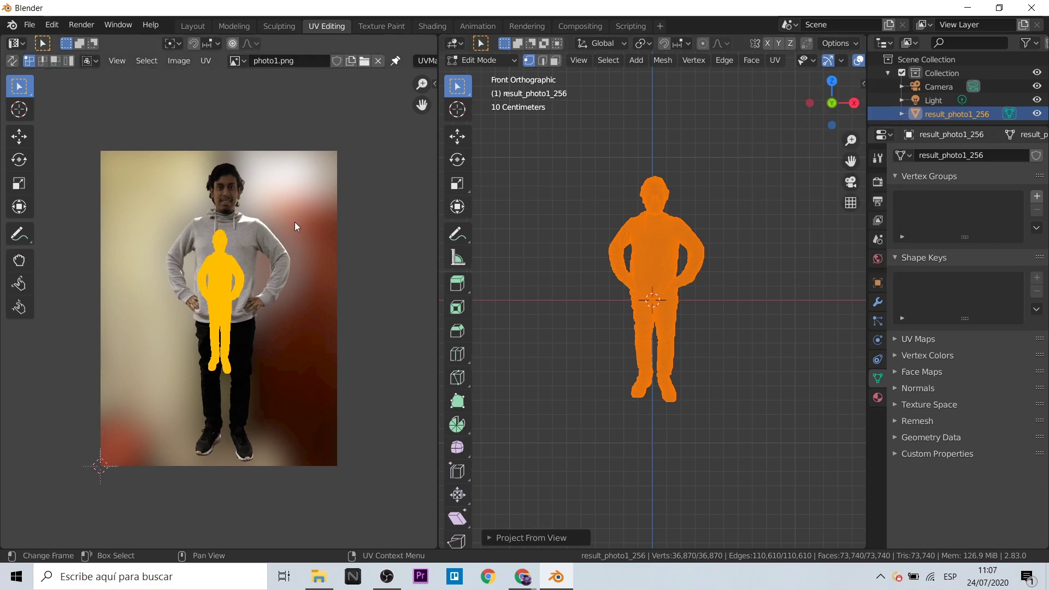
{"action": "key", "text": "s"}
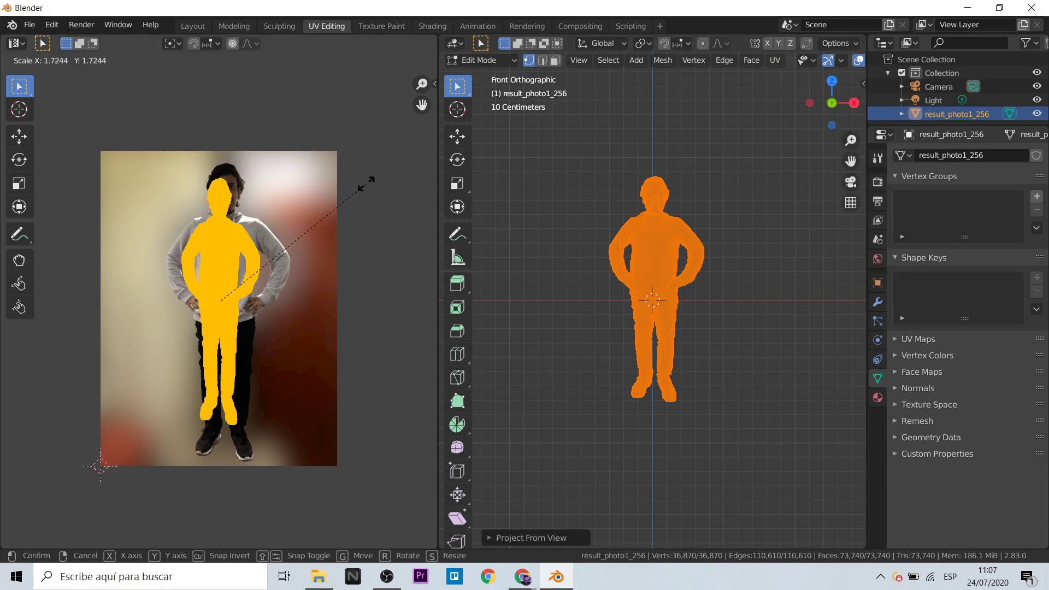
{"action": "left_click", "coordinate": [372, 182]}
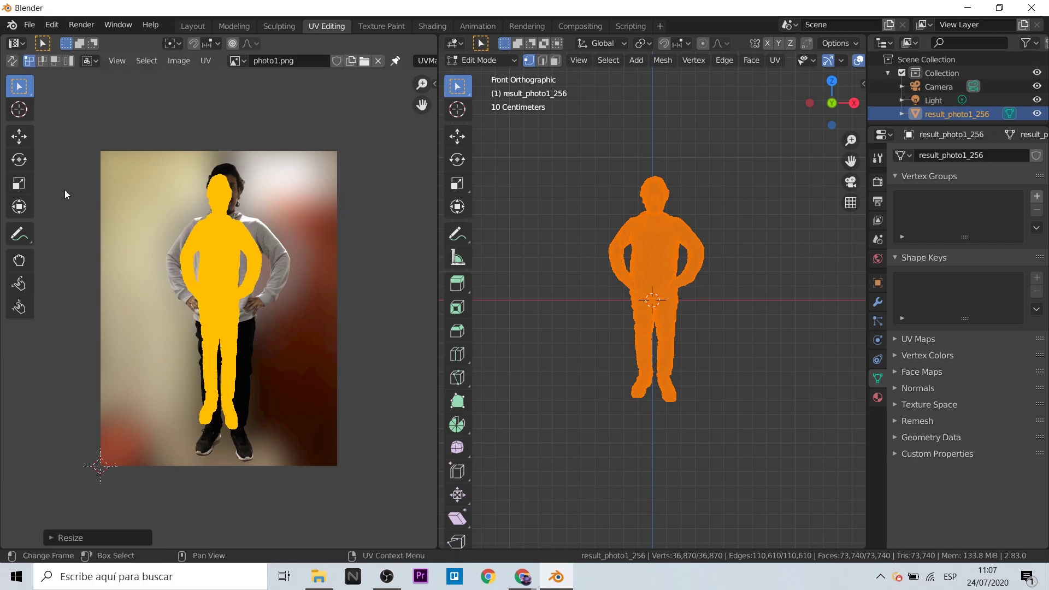
{"action": "left_click", "coordinate": [20, 189]}
{"action": "left_click_drag", "start_coordinate": [275, 301], "coordinate": [277, 292]}
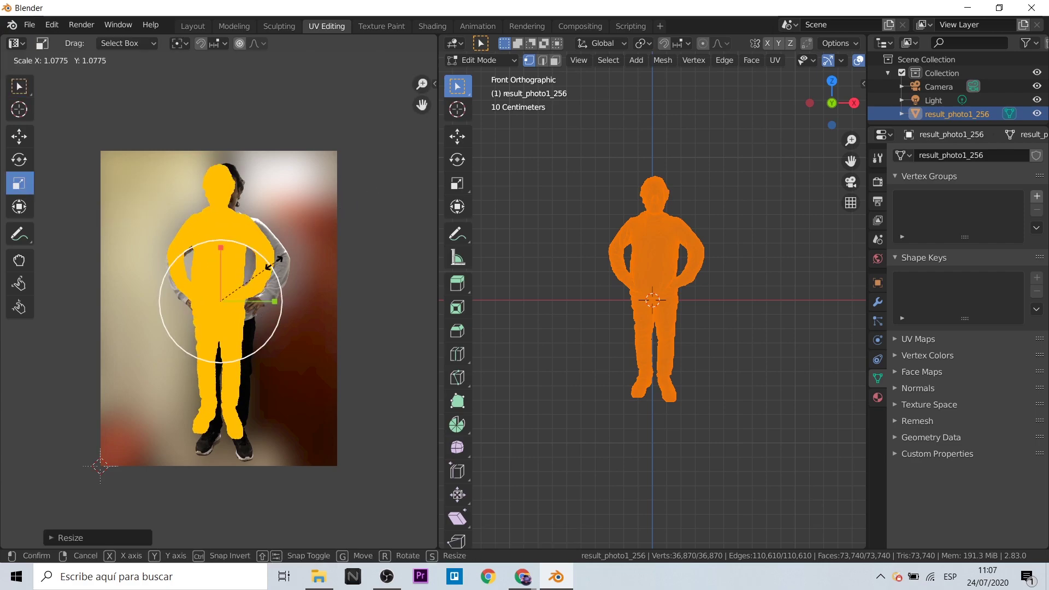
Move and rescale the UV island to line up with the person in photo1.png.
{"action": "key", "text": "g"}
{"action": "left_click", "coordinate": [273, 290]}
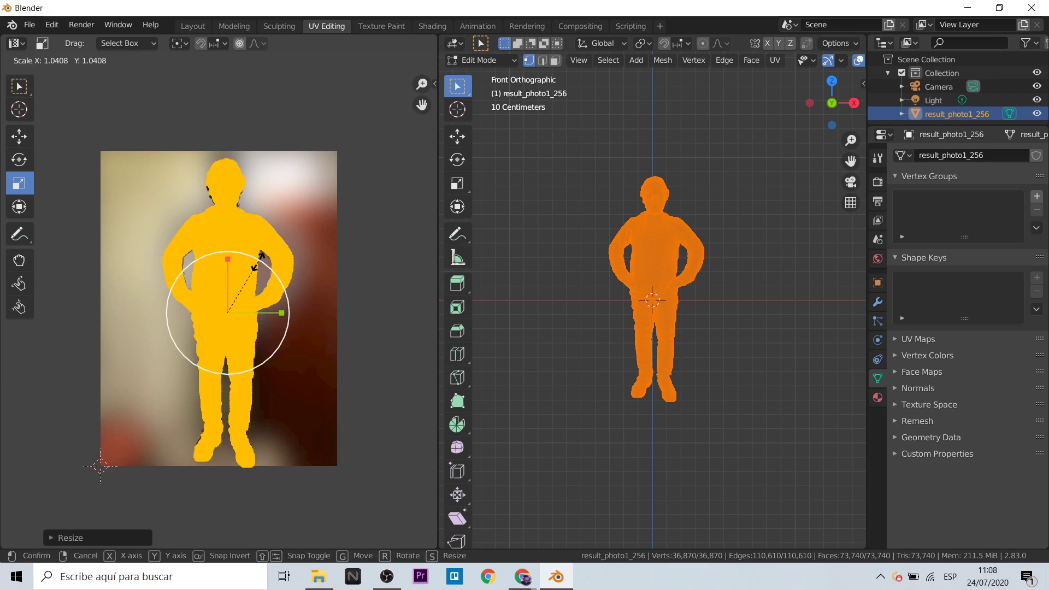
{"action": "scroll", "coordinate": [237, 257], "scroll_direction": "up", "scroll_amount": 3}
{"action": "key", "text": "g"}
{"action": "left_click", "coordinate": [238, 257]}
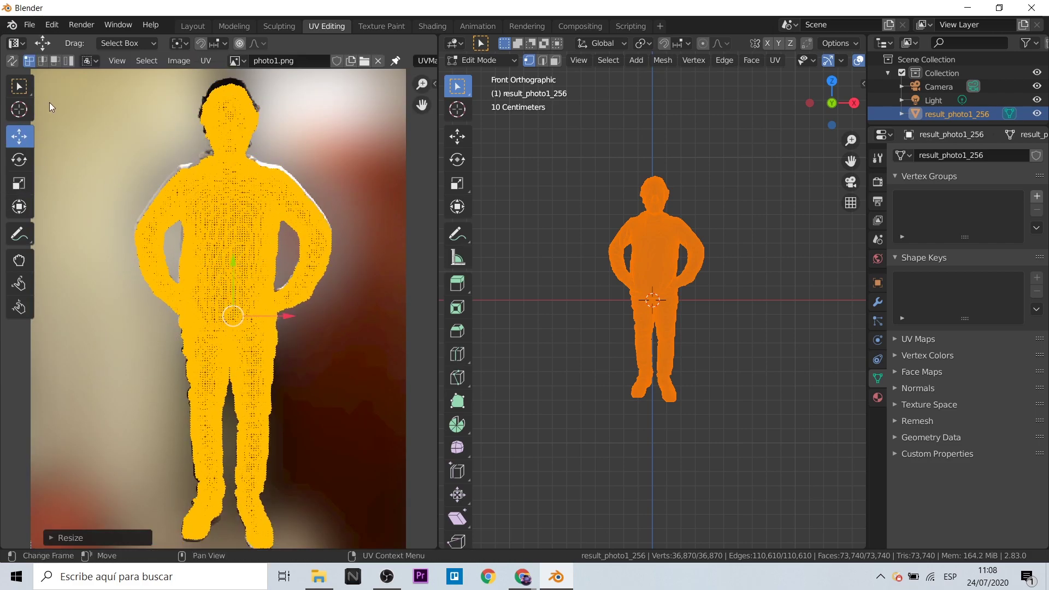
{"action": "left_click", "coordinate": [19, 183]}
{"action": "scroll", "coordinate": [351, 386], "scroll_direction": "down", "scroll_amount": 2}
{"action": "scroll", "coordinate": [362, 389], "scroll_direction": "up", "scroll_amount": 2}
{"action": "scroll", "coordinate": [362, 389], "scroll_direction": "down", "scroll_amount": 2}
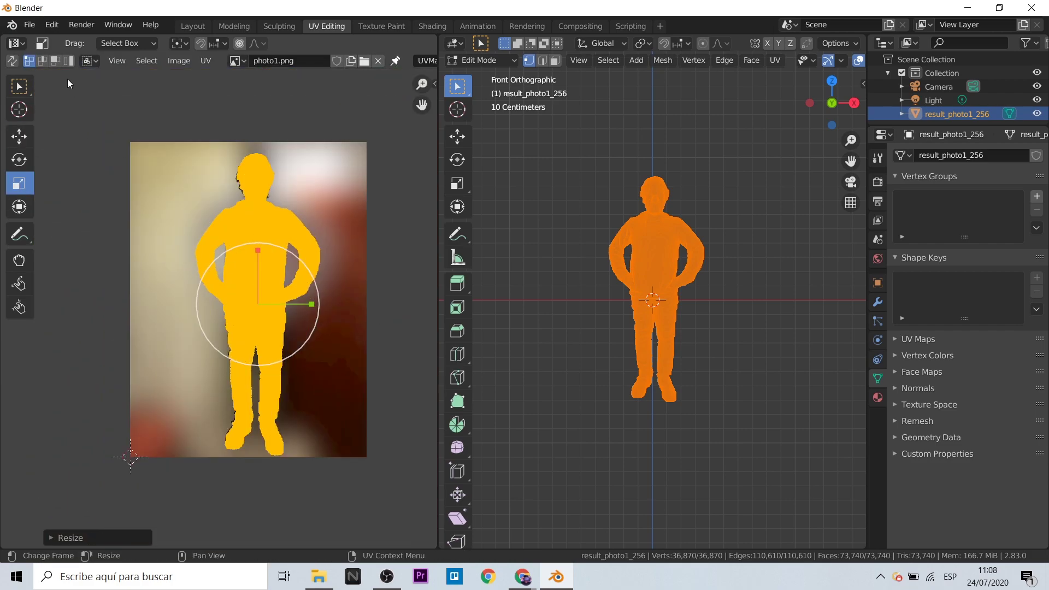
{"action": "left_click", "coordinate": [17, 44]}
Turn the left pane into the Shader Editor and add an Image Texture node.
{"action": "left_click", "coordinate": [32, 140]}
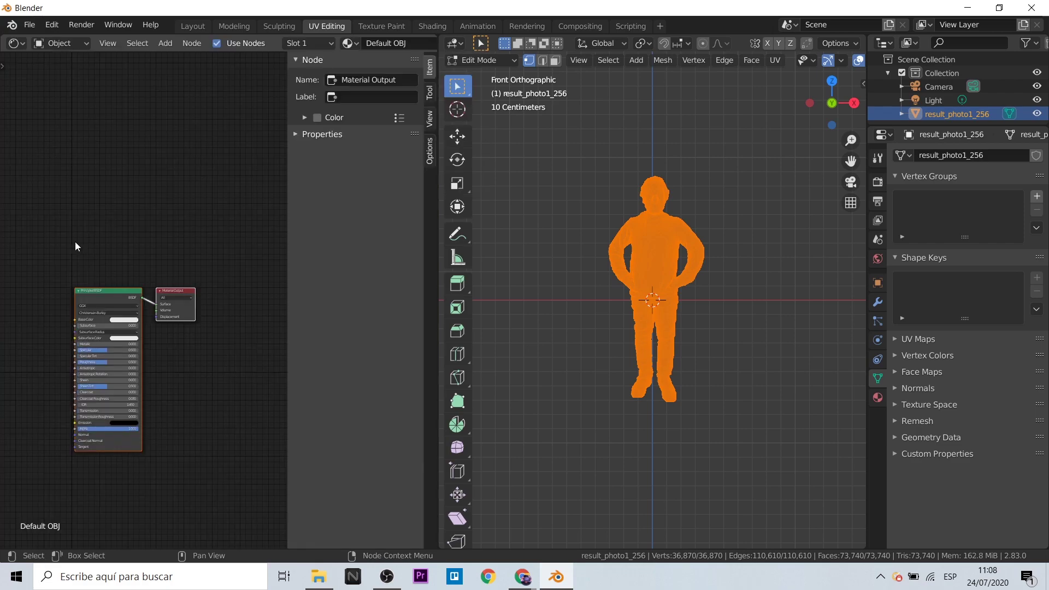
{"action": "middle_click_drag", "start_coordinate": [75, 244], "coordinate": [197, 227]}
{"action": "scroll", "coordinate": [115, 338], "scroll_direction": "up", "scroll_amount": 2}
{"action": "key", "text": "shift+a"}
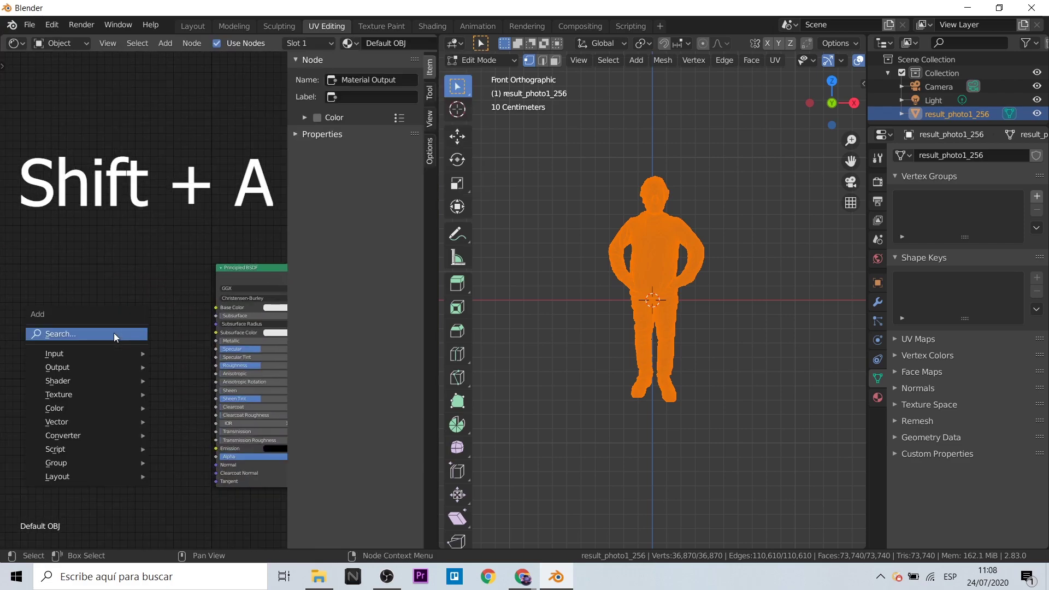
{"action": "left_click", "coordinate": [115, 338]}
{"action": "type", "text": "ima"}
{"action": "key", "text": "Return"}
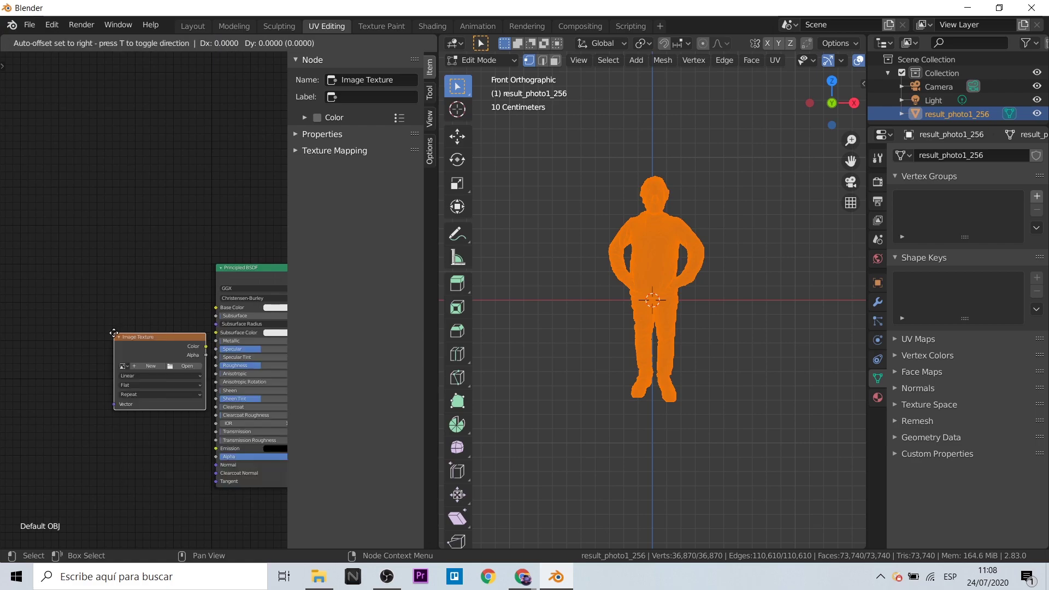
Connect the texture's Color to Base Color and load photo1.png into it.
{"action": "left_click", "coordinate": [64, 308]}
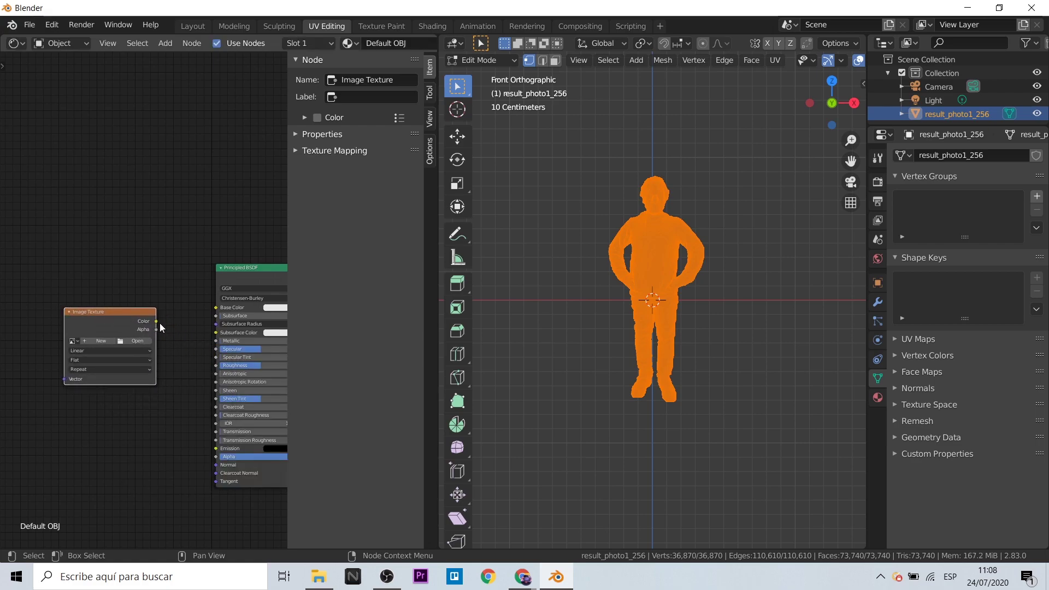
{"action": "left_click_drag", "start_coordinate": [156, 321], "coordinate": [219, 315]}
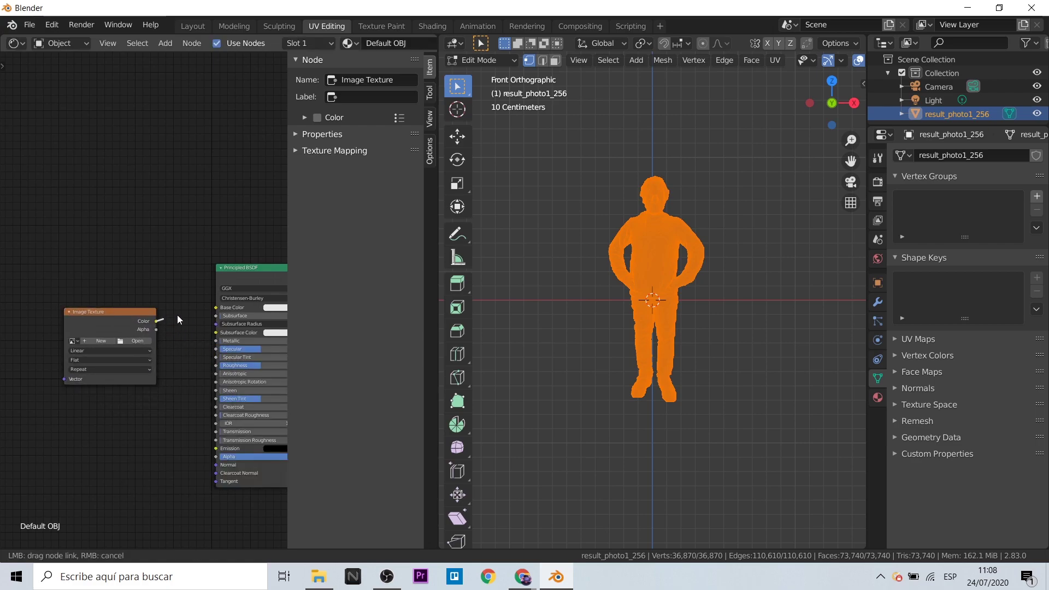
{"action": "left_click", "coordinate": [75, 342]}
{"action": "left_click", "coordinate": [97, 356]}
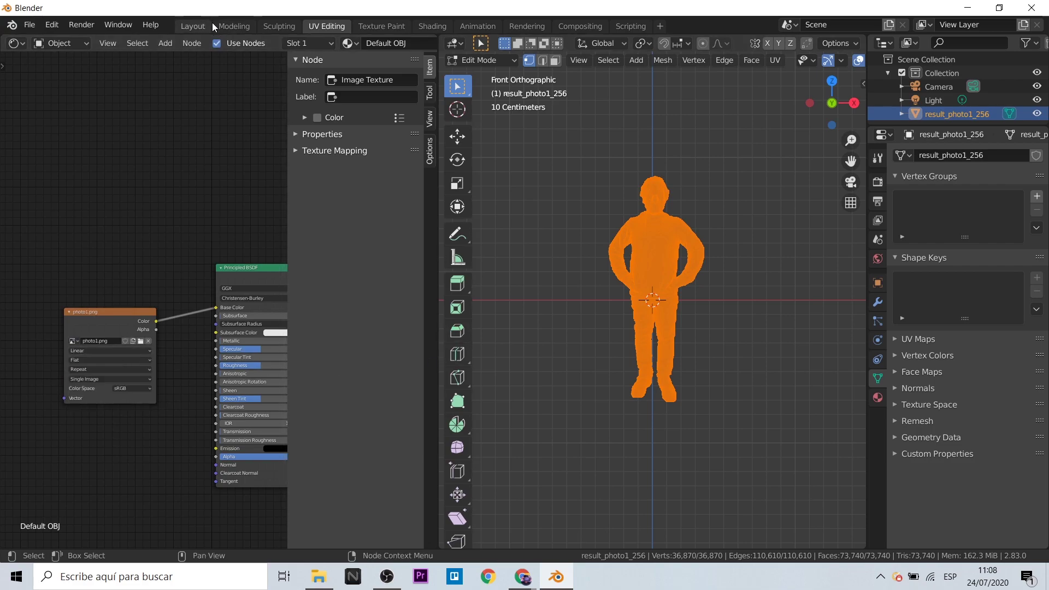
{"action": "left_click", "coordinate": [186, 27]}
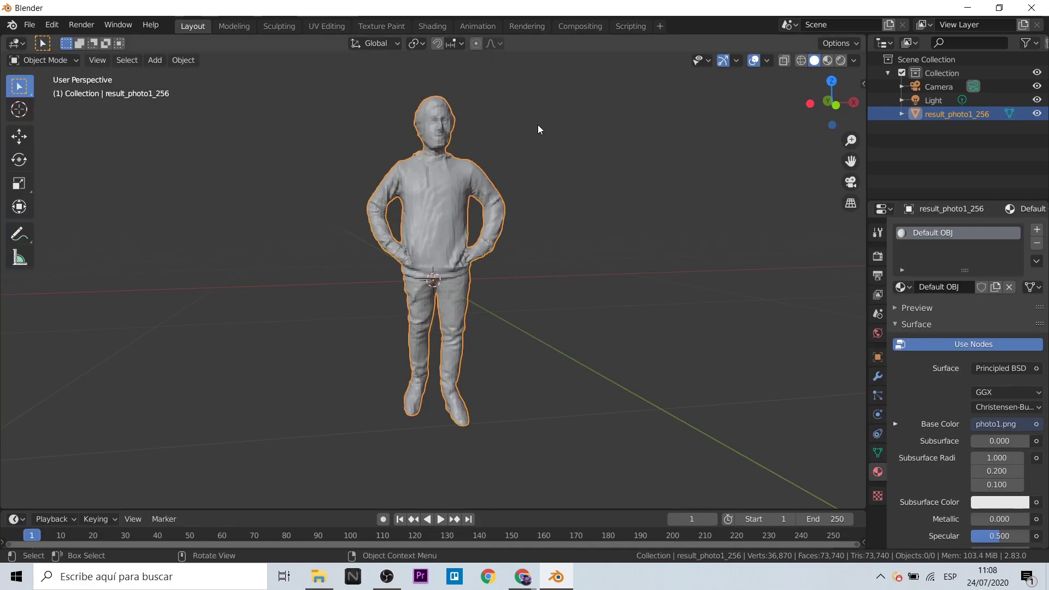
Switch to Material Preview shading and orbit around the photo-textured body from several angles.
{"action": "left_click", "coordinate": [829, 61]}
{"action": "mouse_move", "coordinate": [698, 255]}
{"action": "middle_mouse_down"}
{"action": "mouse_move", "coordinate": [687, 301]}
{"action": "mouse_move", "coordinate": [664, 311]}
{"action": "middle_mouse_up"}
{"action": "scroll", "coordinate": [554, 178], "scroll_direction": "up", "scroll_amount": 3}
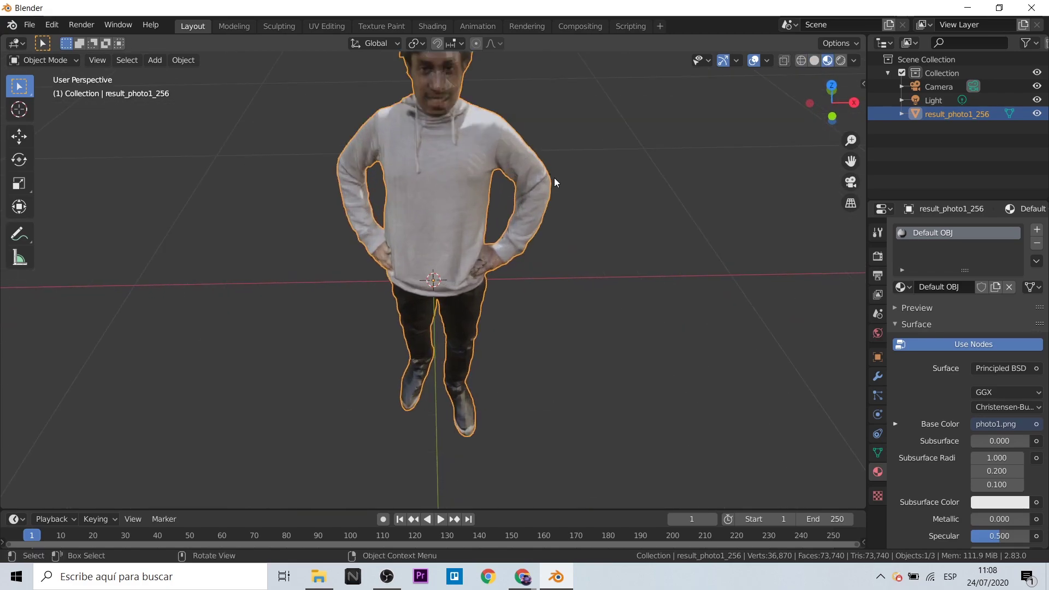
{"action": "scroll", "coordinate": [640, 228], "scroll_direction": "down", "scroll_amount": 2}
{"action": "mouse_move", "coordinate": [620, 250]}
{"action": "middle_mouse_down"}
{"action": "mouse_move", "coordinate": [553, 260]}
{"action": "mouse_move", "coordinate": [489, 206]}
{"action": "mouse_move", "coordinate": [457, 197]}
{"action": "middle_mouse_up"}
{"action": "middle_click_drag", "start_coordinate": [427, 185], "coordinate": [412, 179]}
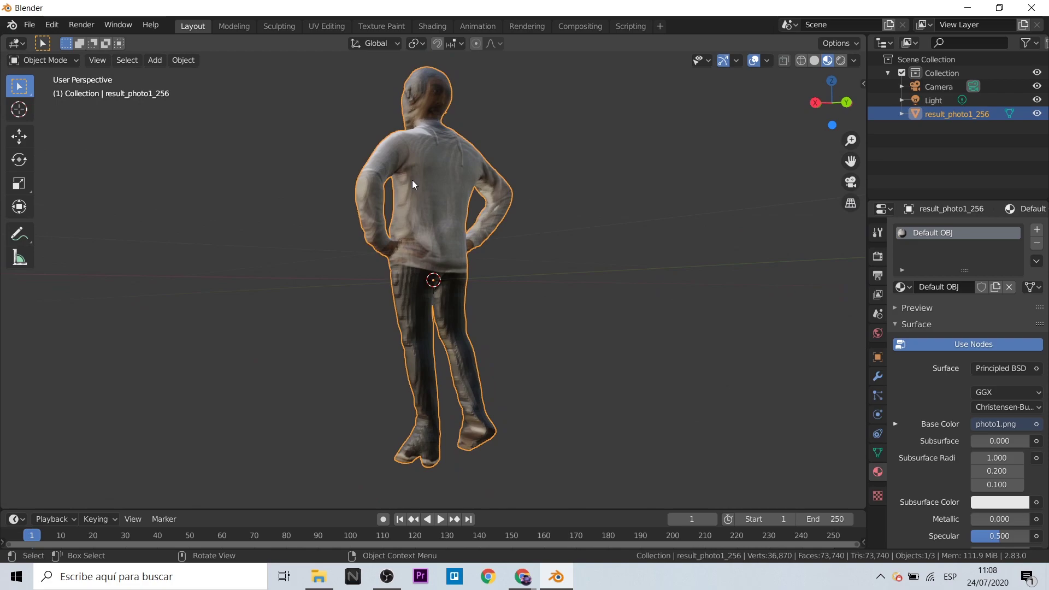
{"action": "mouse_move", "coordinate": [566, 257]}
{"action": "middle_mouse_down"}
{"action": "mouse_move", "coordinate": [487, 270]}
{"action": "mouse_move", "coordinate": [700, 284]}
{"action": "mouse_move", "coordinate": [494, 107]}
{"action": "mouse_move", "coordinate": [372, 222]}
{"action": "middle_mouse_up"}
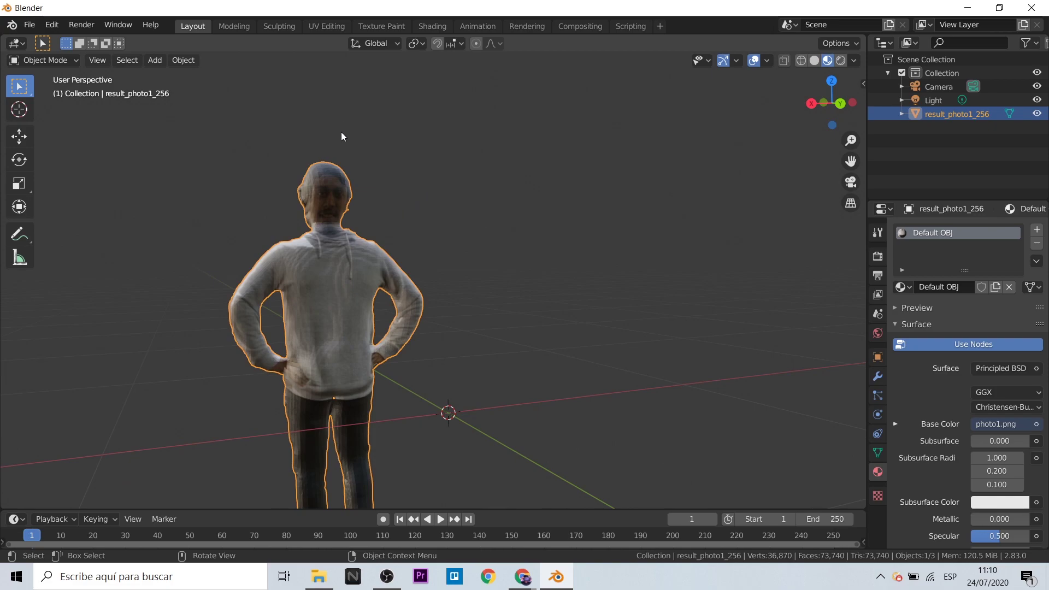
In Edit Mode, clear the selection and box-select only the head vertices.
{"action": "key", "text": "Tab"}
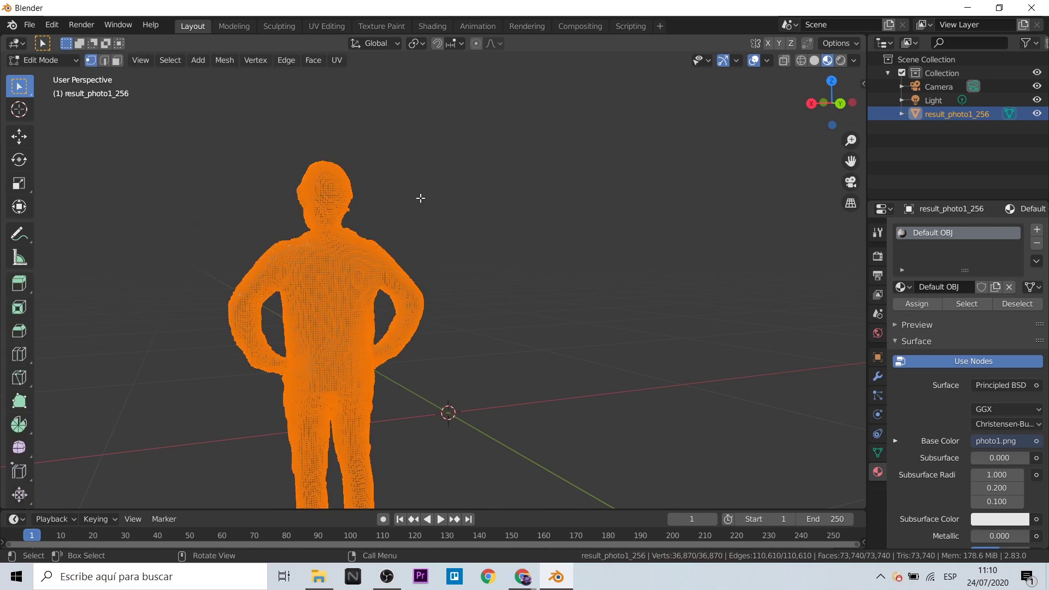
{"action": "key", "text": "alt+a"}
{"action": "middle_click_drag", "start_coordinate": [443, 203], "coordinate": [356, 171]}
{"action": "key", "text": "b"}
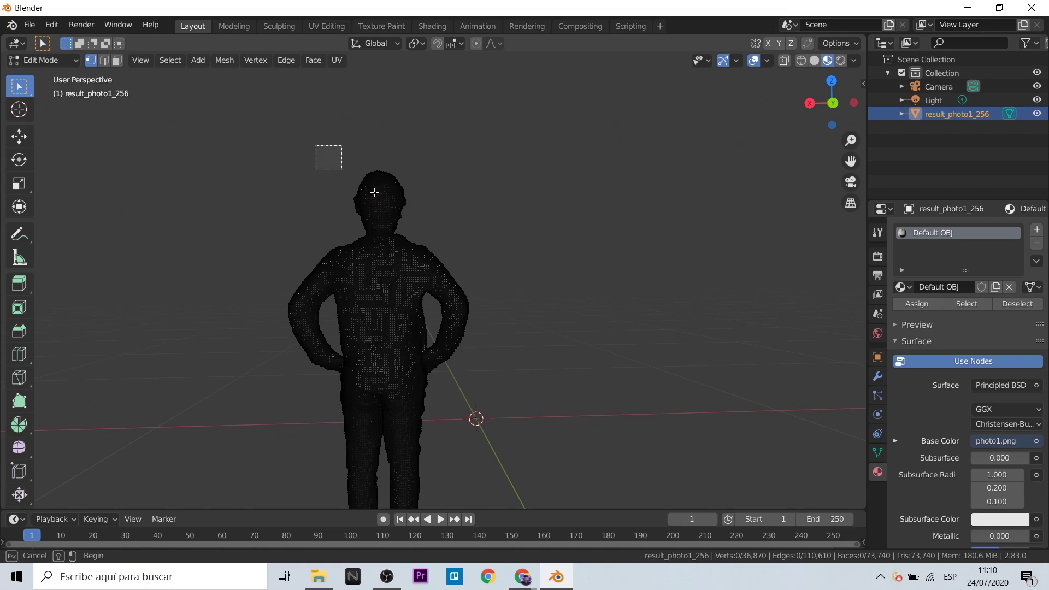
{"action": "left_click_drag", "start_coordinate": [375, 192], "coordinate": [449, 229]}
{"action": "middle_click_drag", "start_coordinate": [450, 230], "coordinate": [546, 246]}
{"action": "scroll", "coordinate": [672, 358], "scroll_direction": "up", "scroll_amount": 4}
{"action": "key", "text": "alt+a"}
{"action": "key", "text": "b"}
{"action": "left_click_drag", "start_coordinate": [445, 154], "coordinate": [708, 311]}
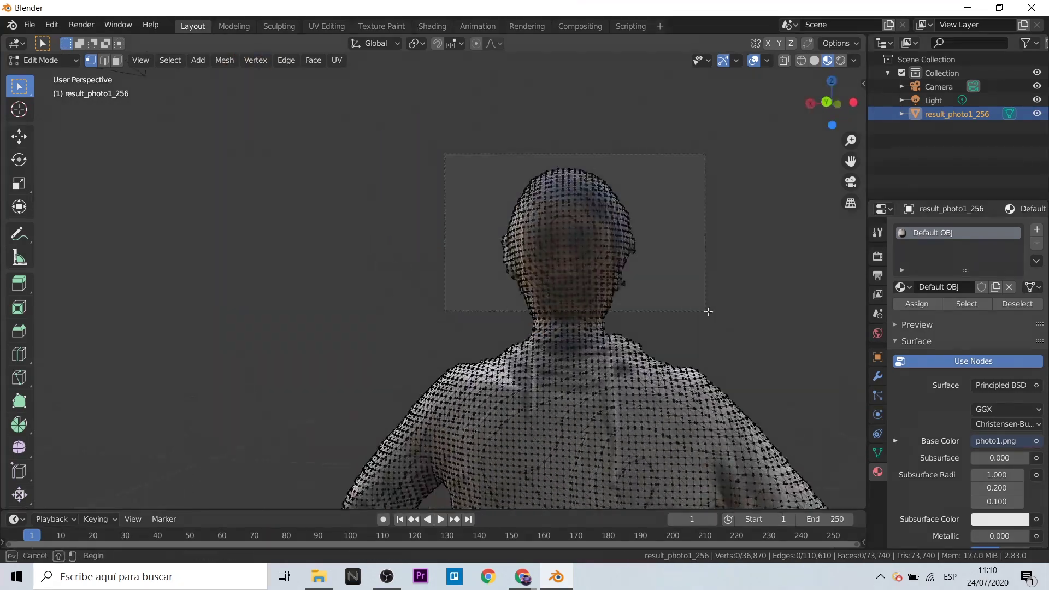
{"action": "mouse_move", "coordinate": [708, 311]}
{"action": "middle_mouse_down"}
{"action": "mouse_move", "coordinate": [829, 214]}
{"action": "mouse_move", "coordinate": [813, 244]}
{"action": "mouse_move", "coordinate": [813, 286]}
{"action": "mouse_move", "coordinate": [648, 251]}
{"action": "mouse_move", "coordinate": [143, 198]}
{"action": "middle_mouse_up"}
{"action": "scroll", "coordinate": [829, 213], "scroll_direction": "up", "scroll_amount": 3}
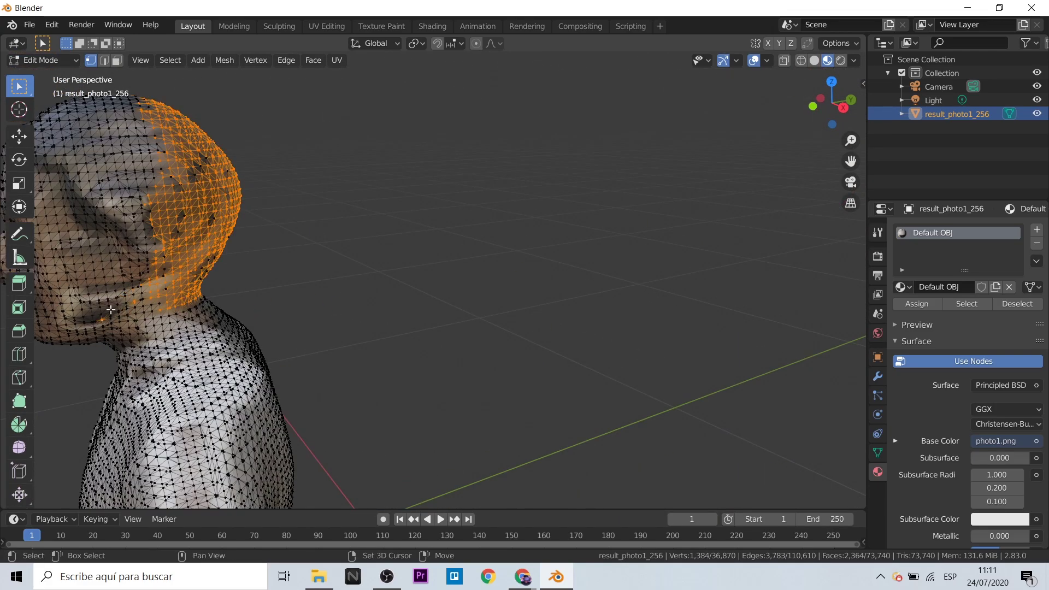
{"action": "mouse_move", "coordinate": [162, 304]}
{"action": "middle_mouse_down"}
{"action": "mouse_move", "coordinate": [370, 298]}
{"action": "mouse_move", "coordinate": [271, 281]}
{"action": "mouse_move", "coordinate": [488, 262]}
{"action": "middle_mouse_up"}
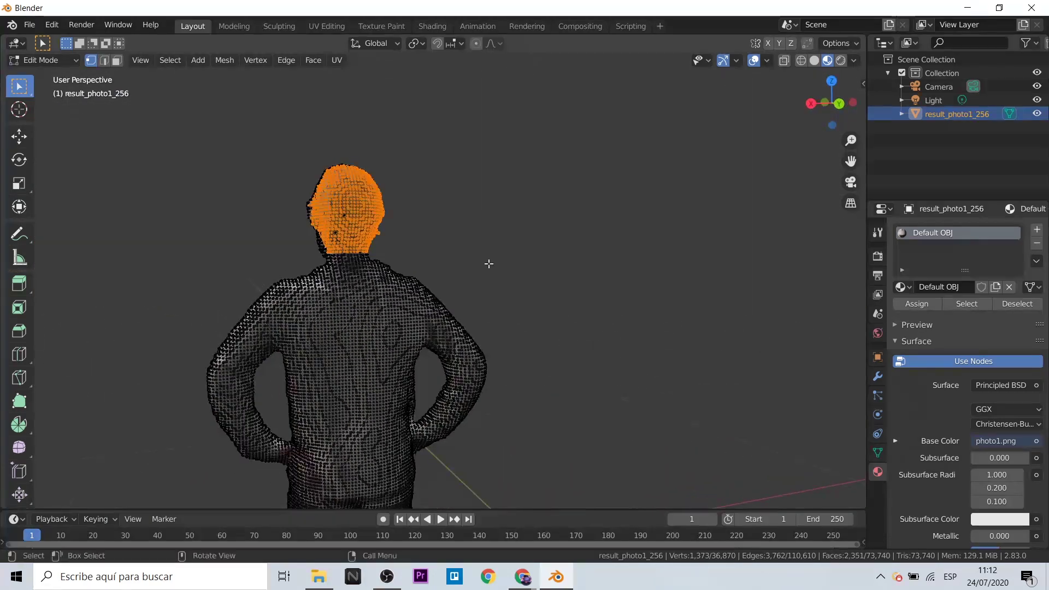
Assign the head a new material, Material.001, in a second material slot.
{"action": "left_click", "coordinate": [1037, 230]}
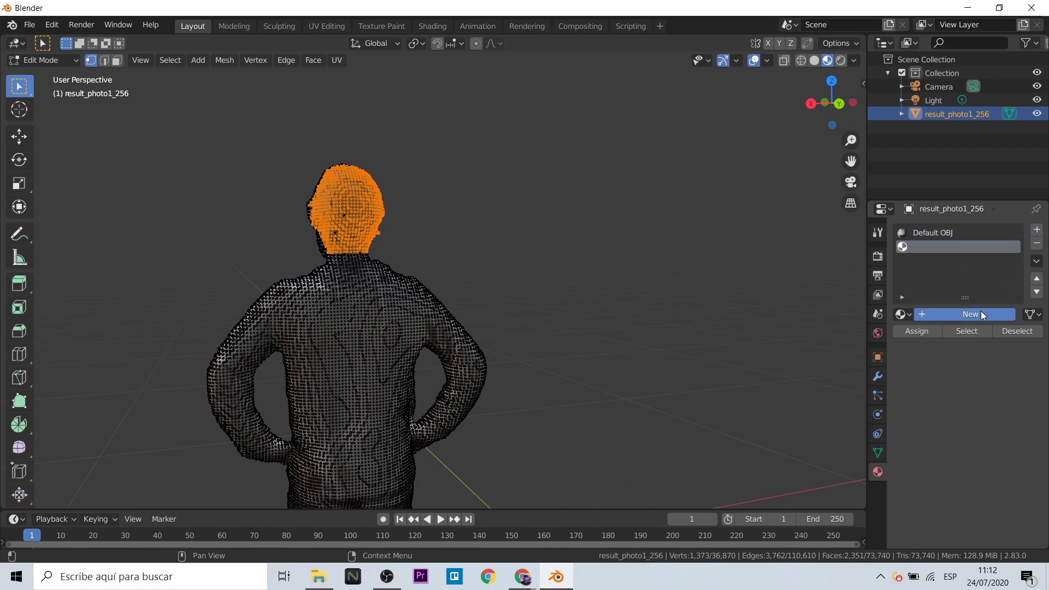
{"action": "left_click", "coordinate": [917, 314]}
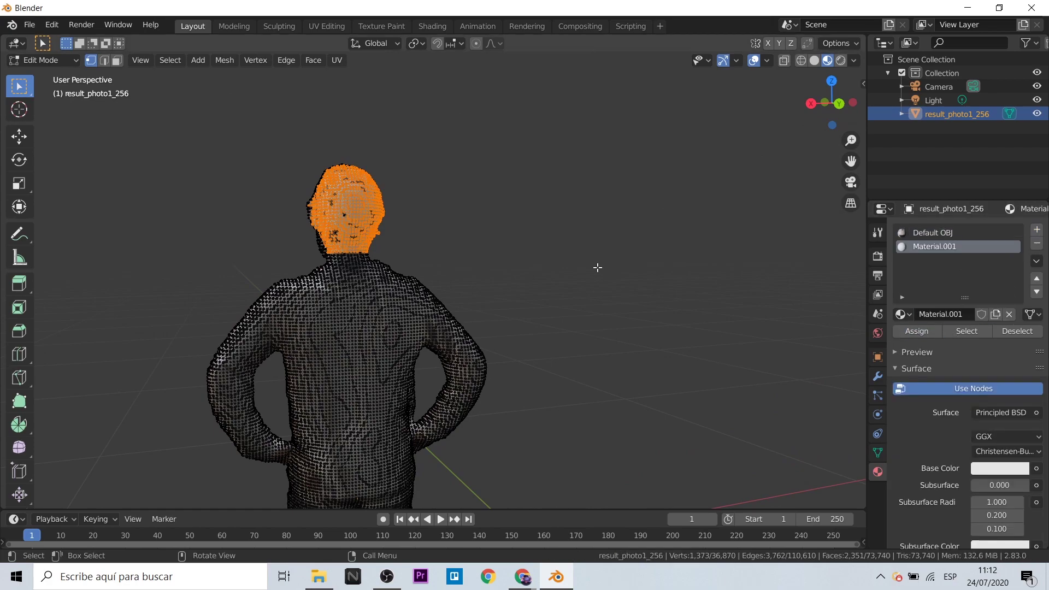
{"action": "left_click", "coordinate": [326, 25]}
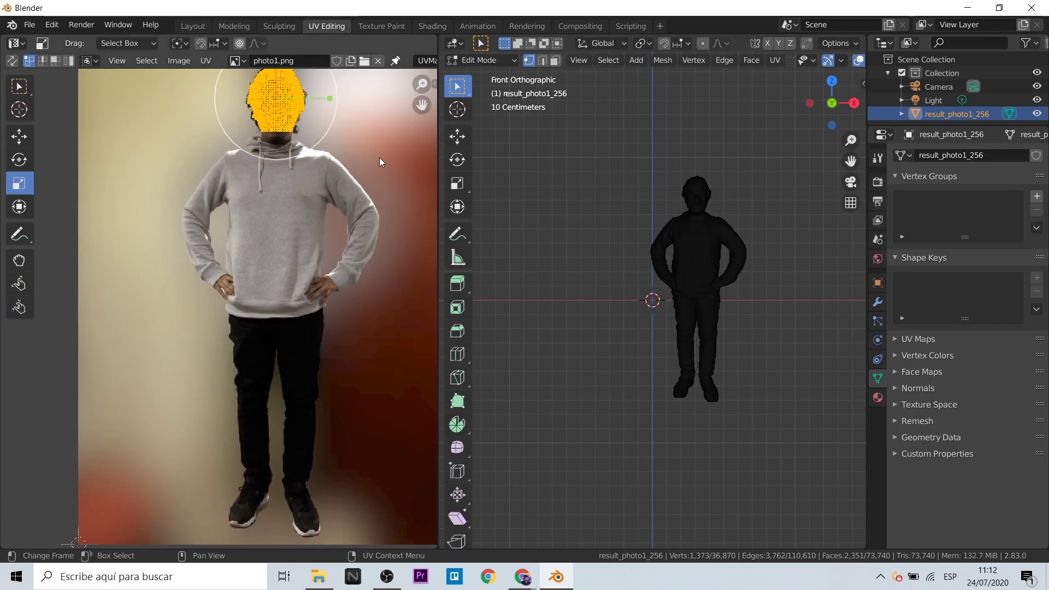
Switch to the back view and project the head's UVs from that view.
{"action": "scroll", "coordinate": [379, 162], "scroll_direction": "down", "scroll_amount": 2}
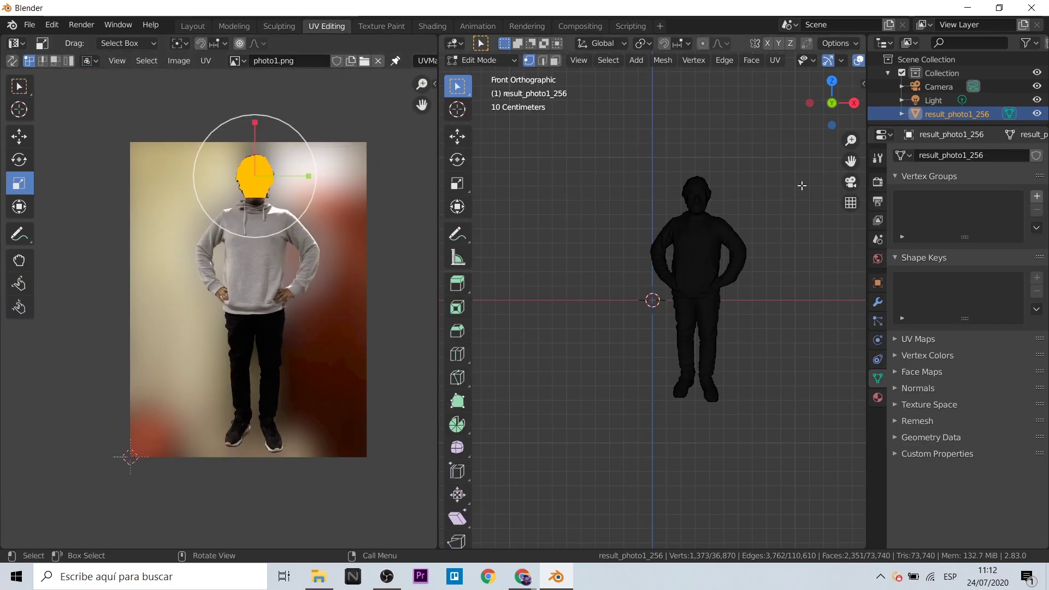
{"action": "left_click", "coordinate": [833, 103]}
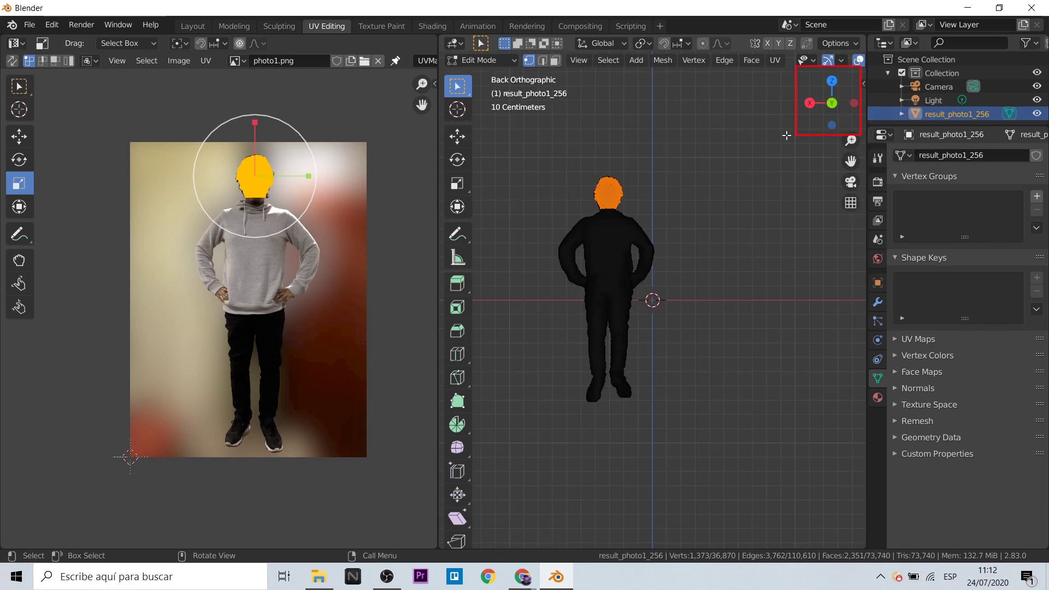
{"action": "left_click", "coordinate": [776, 60]}
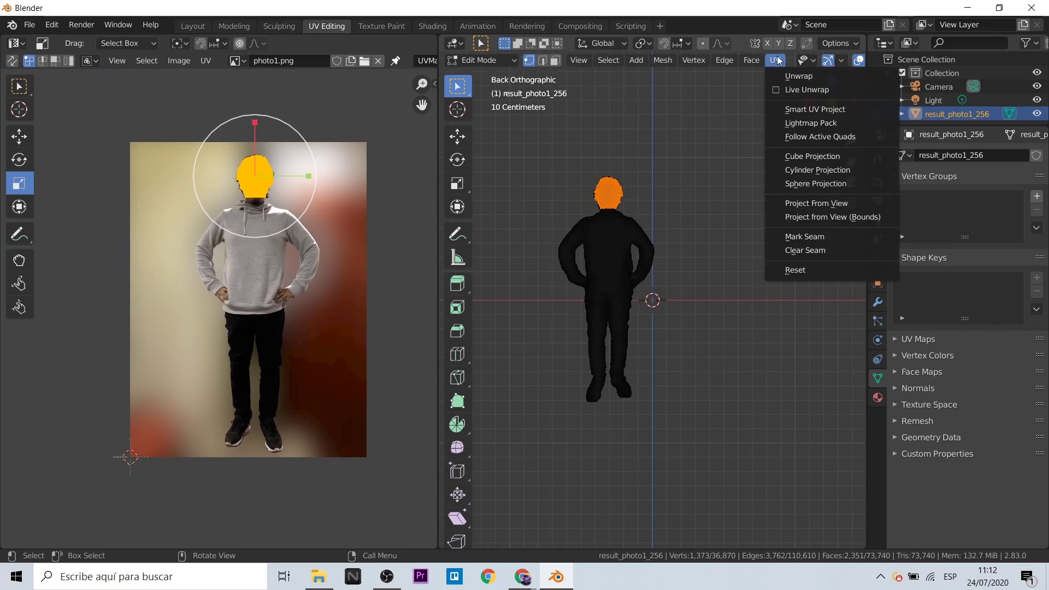
{"action": "left_click", "coordinate": [152, 91]}
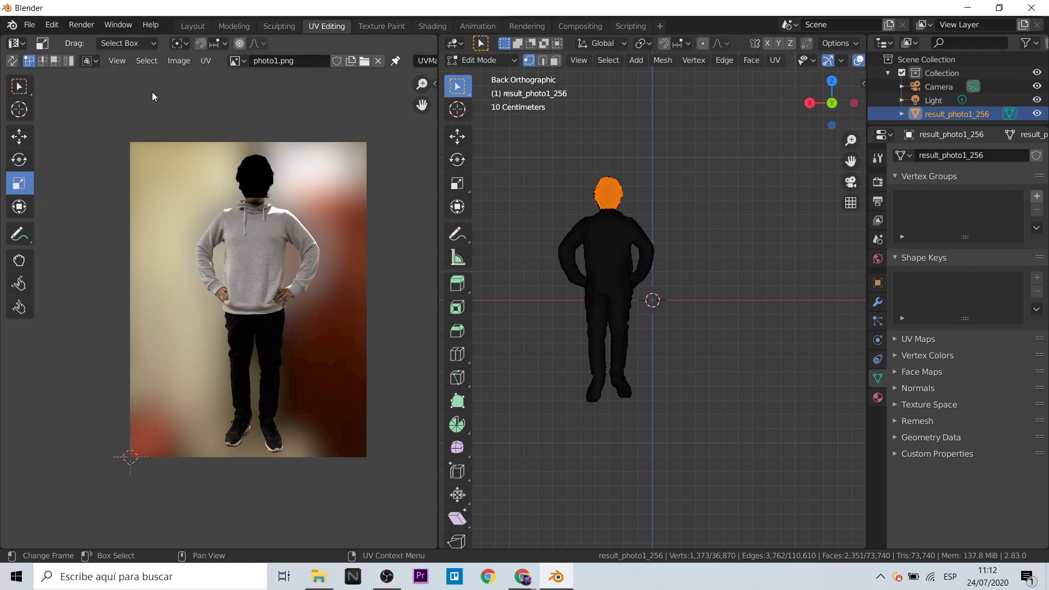
Load black.jpg from the foto folder into the image editor.
{"action": "left_click", "coordinate": [165, 63]}
{"action": "left_click", "coordinate": [192, 86]}
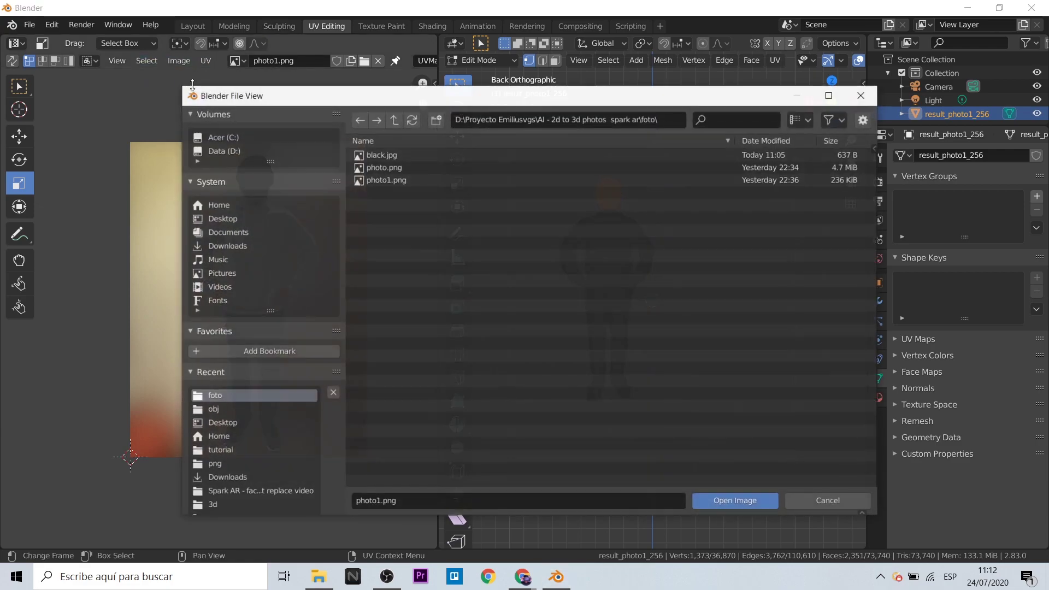
{"action": "left_click", "coordinate": [393, 155]}
{"action": "left_click", "coordinate": [759, 502]}
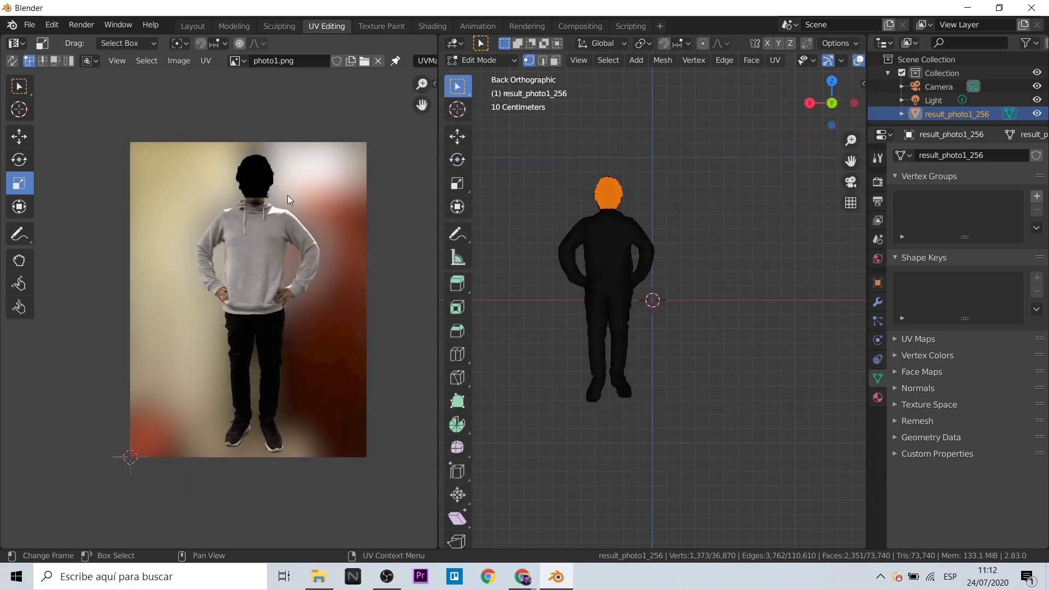
Project the whole figure's UVs from the back view and select all of them.
{"action": "scroll", "coordinate": [319, 194], "scroll_direction": "up", "scroll_amount": 1}
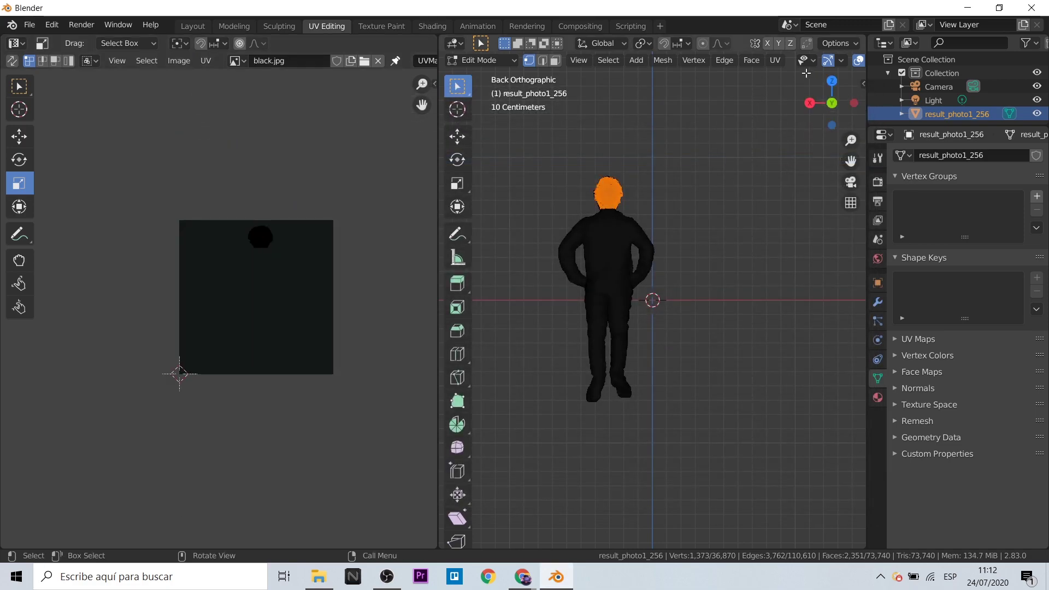
{"action": "key", "text": "u"}
{"action": "left_click", "coordinate": [808, 203]}
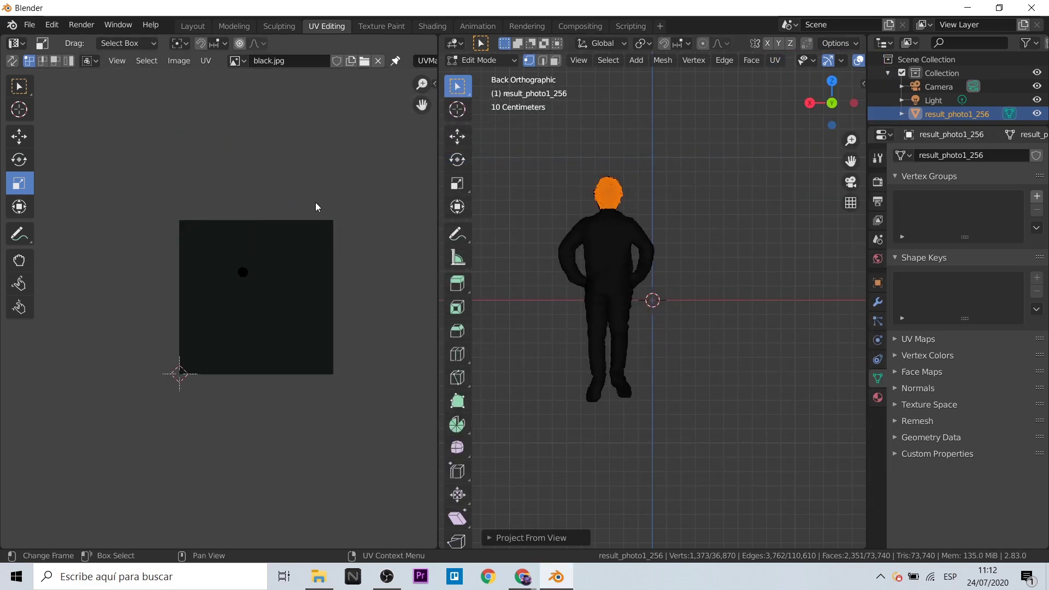
{"action": "scroll", "coordinate": [306, 205], "scroll_direction": "up", "scroll_amount": 3}
{"action": "scroll", "coordinate": [293, 196], "scroll_direction": "up", "scroll_amount": 2}
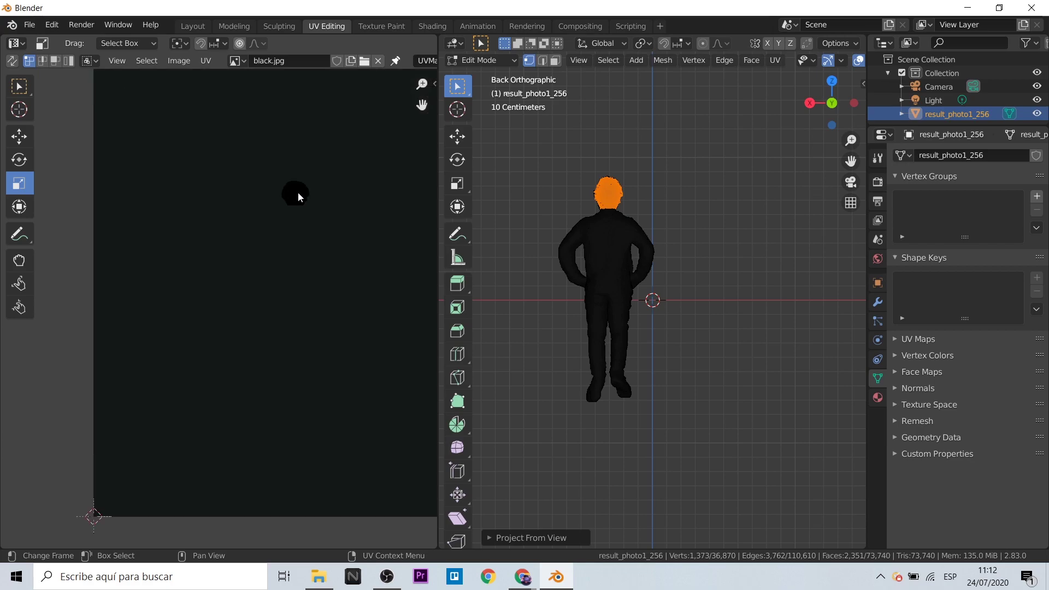
{"action": "key", "text": "a"}
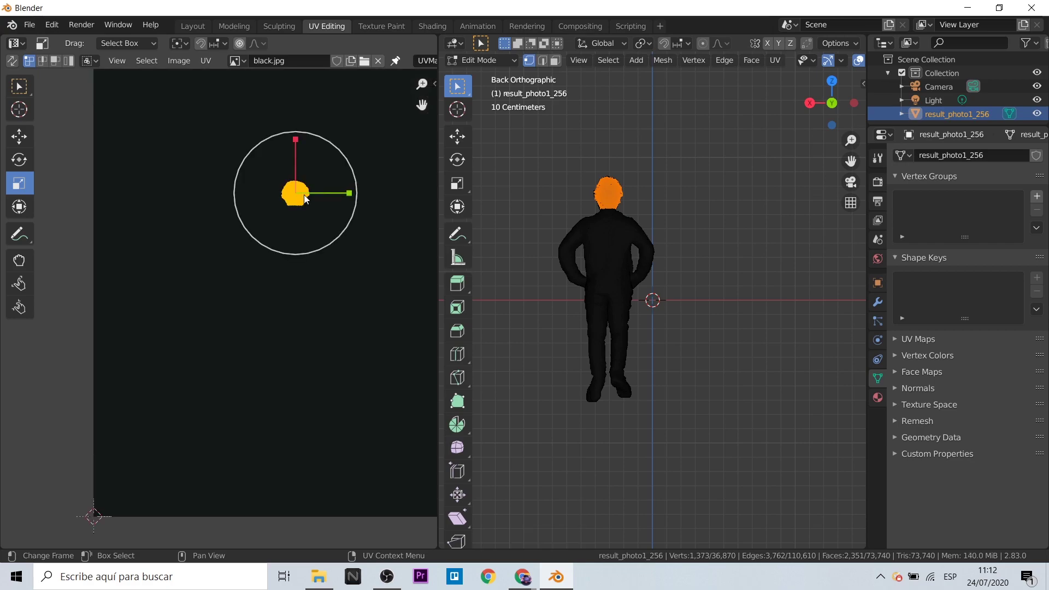
{"action": "left_click", "coordinate": [25, 42]}
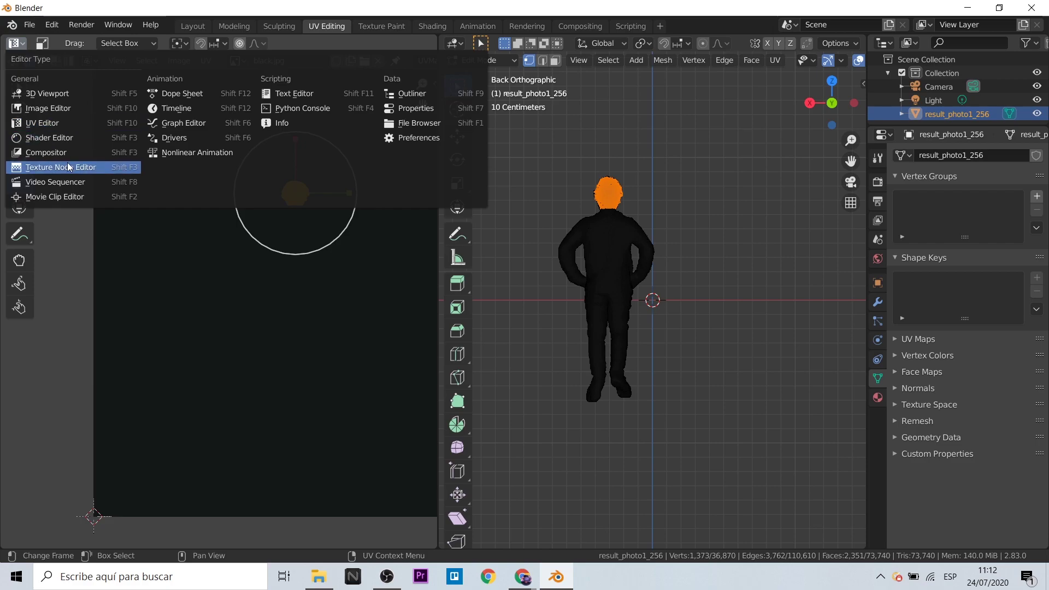
Add an Image Texture node using black.jpg and connect its Color to Material.001's Base Color.
{"action": "left_click", "coordinate": [53, 137]}
{"action": "key", "text": "shift+a"}
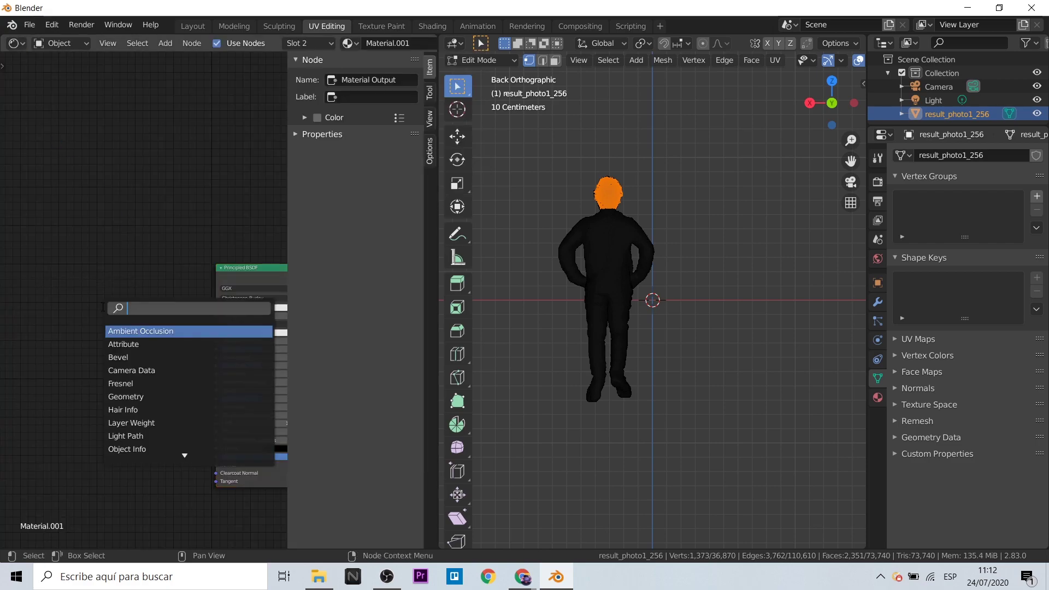
{"action": "type", "text": "im"}
{"action": "left_click", "coordinate": [146, 331]}
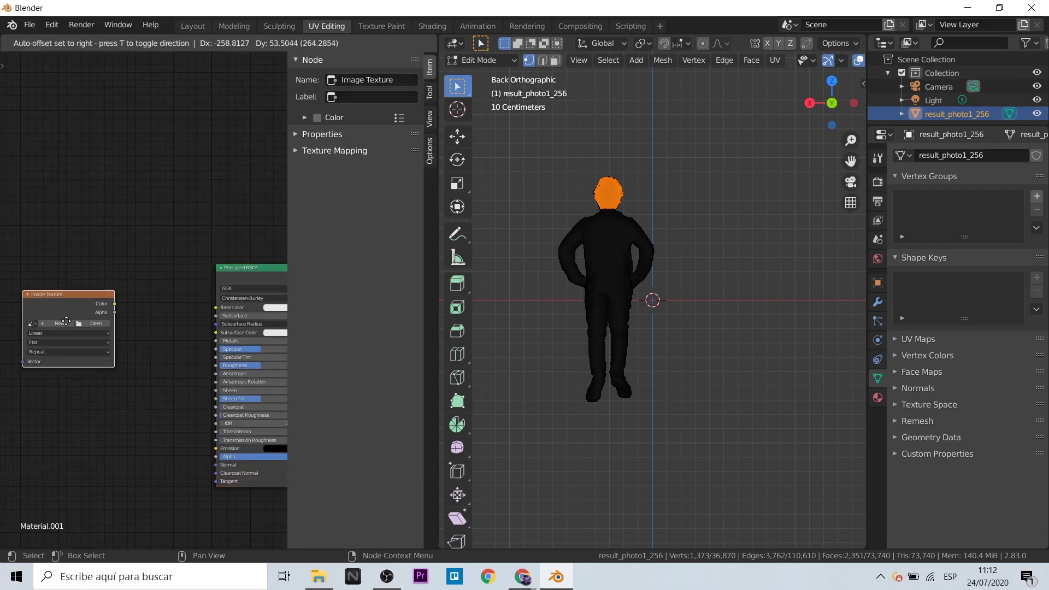
{"action": "left_click_drag", "start_coordinate": [115, 304], "coordinate": [218, 311]}
{"action": "left_click", "coordinate": [36, 323]}
{"action": "left_click", "coordinate": [57, 338]}
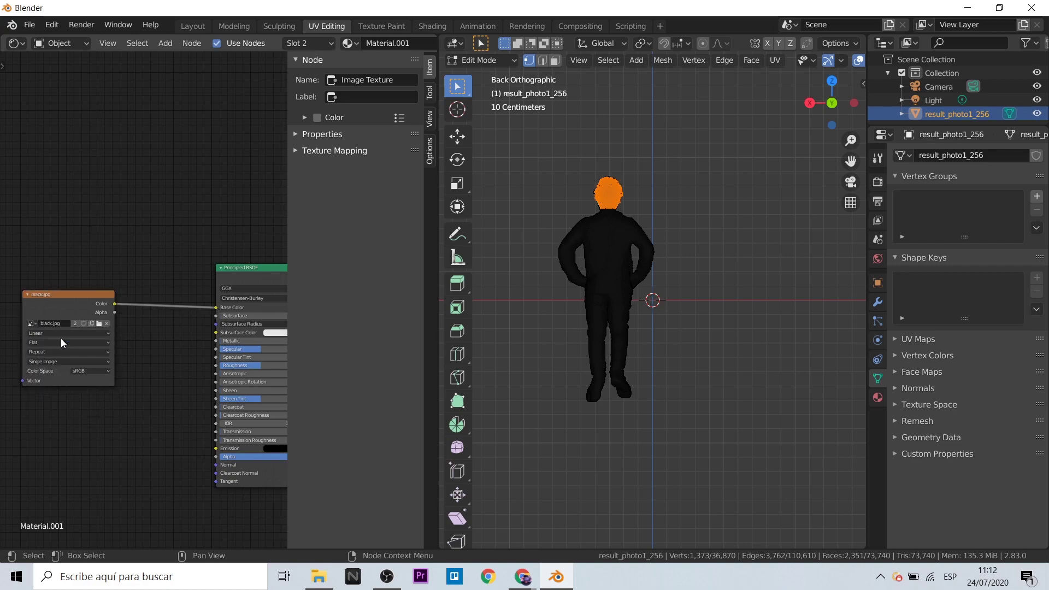
{"action": "left_click", "coordinate": [199, 27]}
Orbit and zoom to inspect the textured figure, then switch to the Texture Paint workspace.
{"action": "mouse_move", "coordinate": [553, 254]}
{"action": "middle_mouse_down"}
{"action": "mouse_move", "coordinate": [290, 263]}
{"action": "mouse_move", "coordinate": [486, 330]}
{"action": "middle_mouse_up"}
{"action": "scroll", "coordinate": [599, 304], "scroll_direction": "down", "scroll_amount": 4}
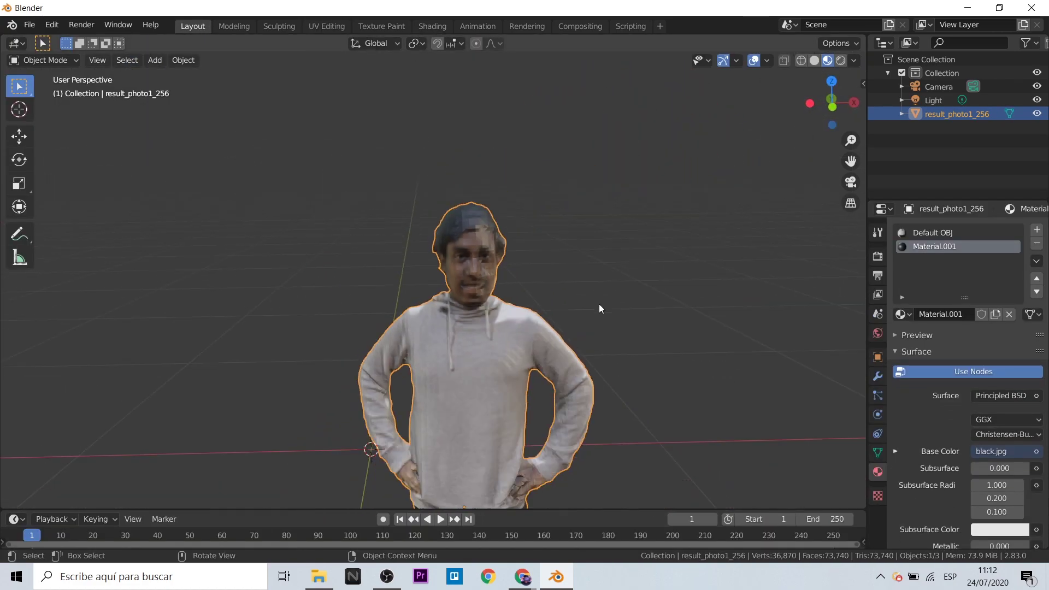
{"action": "scroll", "coordinate": [602, 307], "scroll_direction": "down", "scroll_amount": 3}
{"action": "scroll", "coordinate": [598, 306], "scroll_direction": "down", "scroll_amount": 2}
{"action": "scroll", "coordinate": [595, 337], "scroll_direction": "up", "scroll_amount": 4}
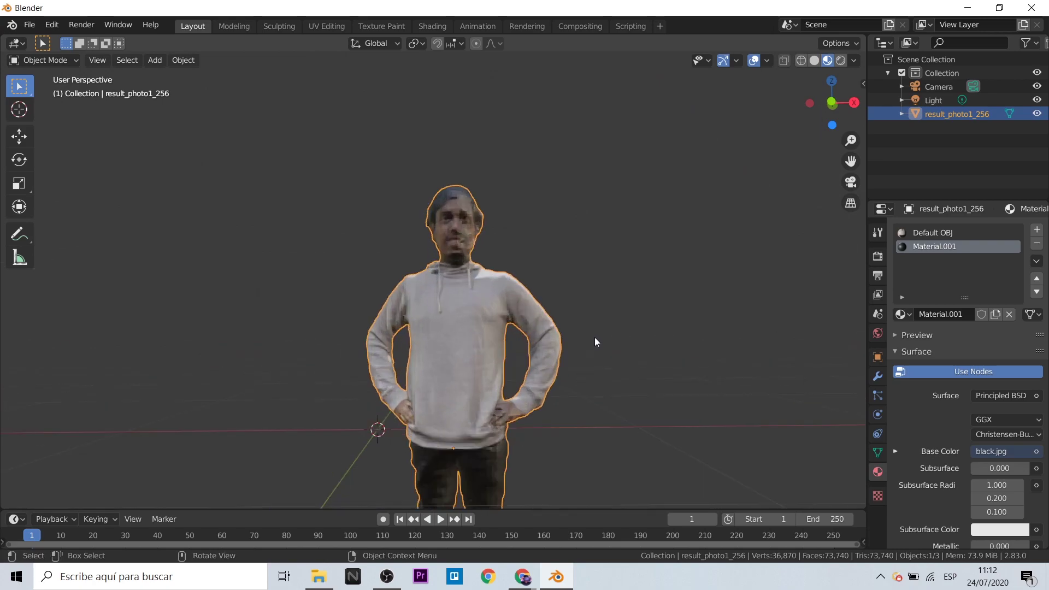
{"action": "scroll", "coordinate": [595, 336], "scroll_direction": "up", "scroll_amount": 2}
{"action": "mouse_move", "coordinate": [556, 305]}
{"action": "middle_mouse_down"}
{"action": "mouse_move", "coordinate": [526, 309]}
{"action": "mouse_move", "coordinate": [542, 304]}
{"action": "middle_mouse_up"}
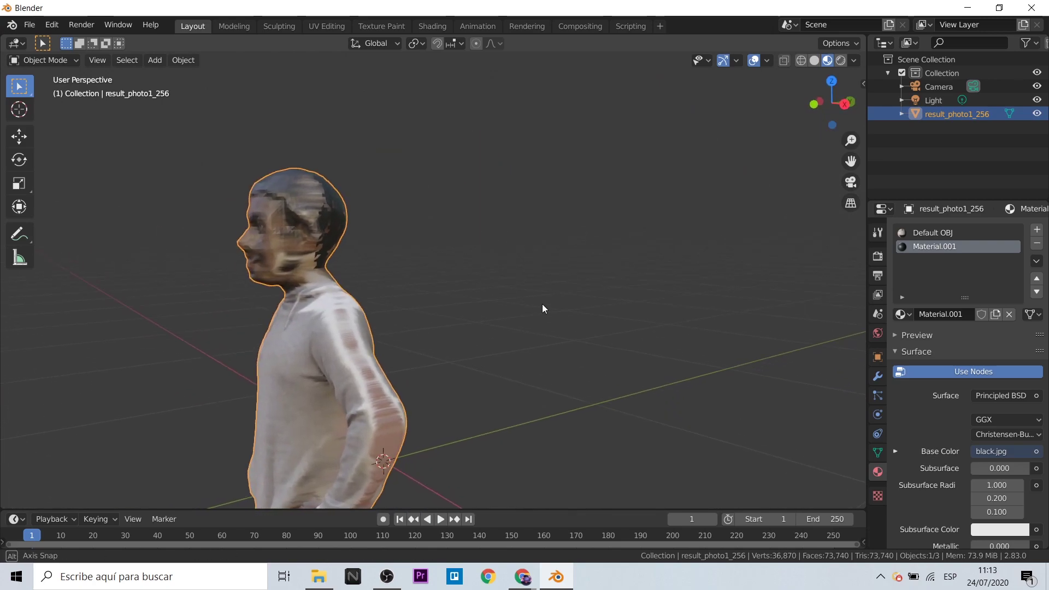
{"action": "key", "text": "ctrl+Page_Down"}
{"action": "key", "text": "ctrl+Page_Down"}
{"action": "key", "text": "ctrl+Page_Down"}
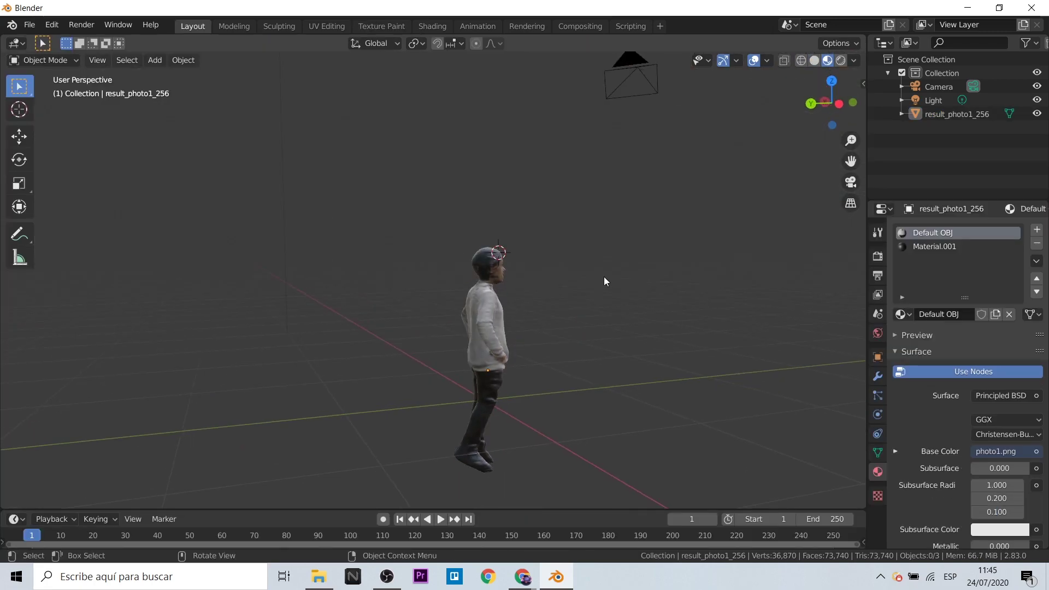
Orbit and zoom around the painted figure, ending on a more frontal view.
{"action": "scroll", "coordinate": [604, 277], "scroll_direction": "up", "scroll_amount": 3}
{"action": "mouse_move", "coordinate": [540, 329]}
{"action": "middle_mouse_down"}
{"action": "mouse_move", "coordinate": [550, 339]}
{"action": "mouse_move", "coordinate": [536, 278]}
{"action": "mouse_move", "coordinate": [540, 336]}
{"action": "mouse_move", "coordinate": [611, 329]}
{"action": "mouse_move", "coordinate": [651, 345]}
{"action": "mouse_move", "coordinate": [435, 374]}
{"action": "mouse_move", "coordinate": [268, 355]}
{"action": "mouse_move", "coordinate": [261, 342]}
{"action": "middle_mouse_up"}
{"action": "scroll", "coordinate": [454, 346], "scroll_direction": "down", "scroll_amount": 3}
{"action": "scroll", "coordinate": [453, 346], "scroll_direction": "up", "scroll_amount": 3}
{"action": "middle_click_drag", "start_coordinate": [548, 346], "coordinate": [539, 343]}
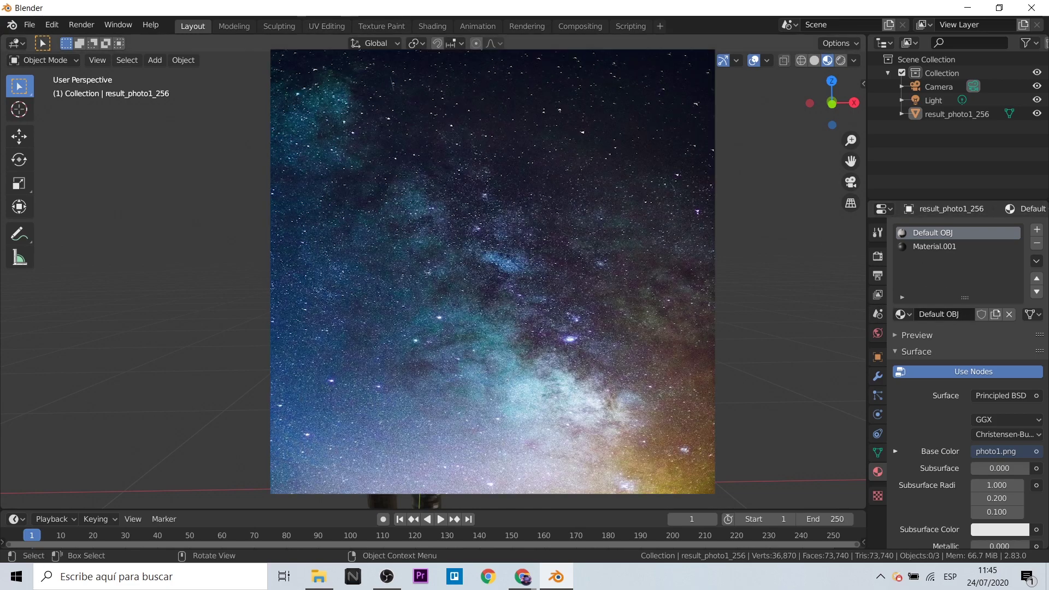
In Edit Mode, select the whole mesh and load universe.jpg behind the UV layout.
{"action": "key", "text": "Tab"}
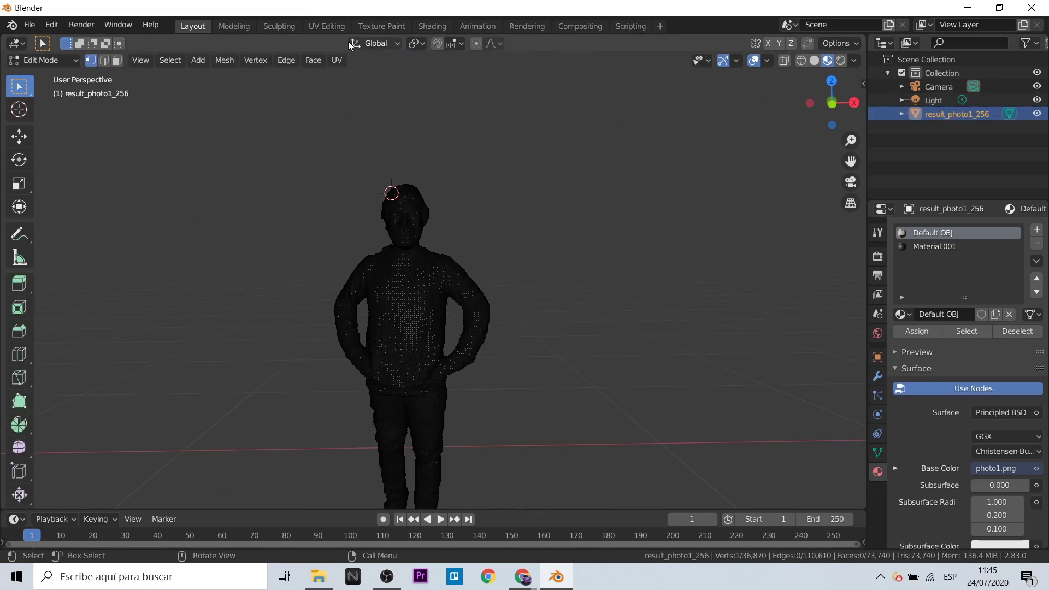
{"action": "left_click", "coordinate": [330, 27]}
{"action": "key", "text": "a"}
{"action": "left_click_drag", "start_coordinate": [873, 267], "coordinate": [885, 267]}
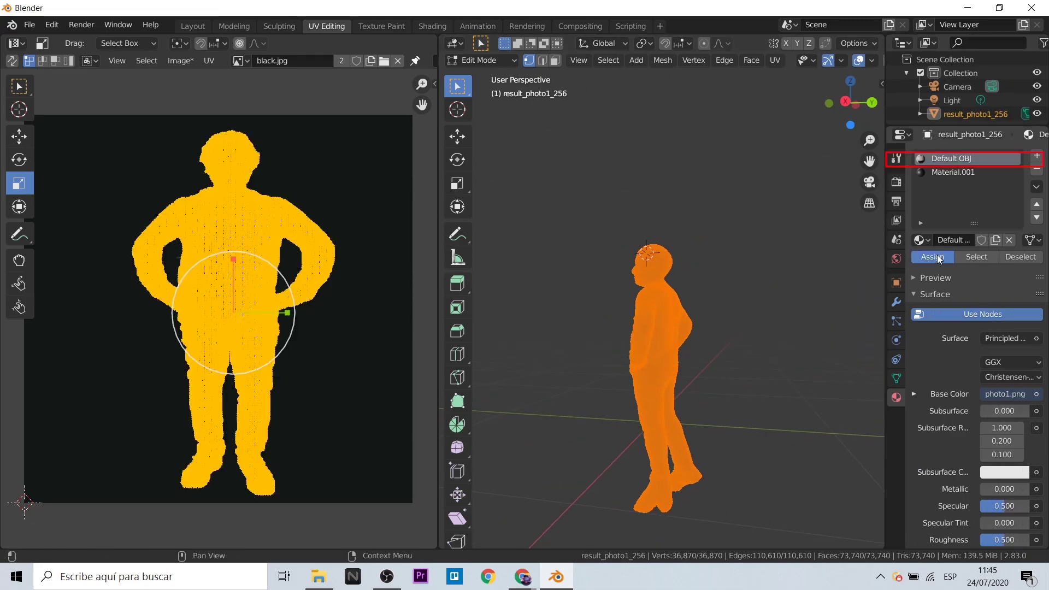
{"action": "left_click", "coordinate": [192, 60]}
{"action": "left_click", "coordinate": [189, 83]}
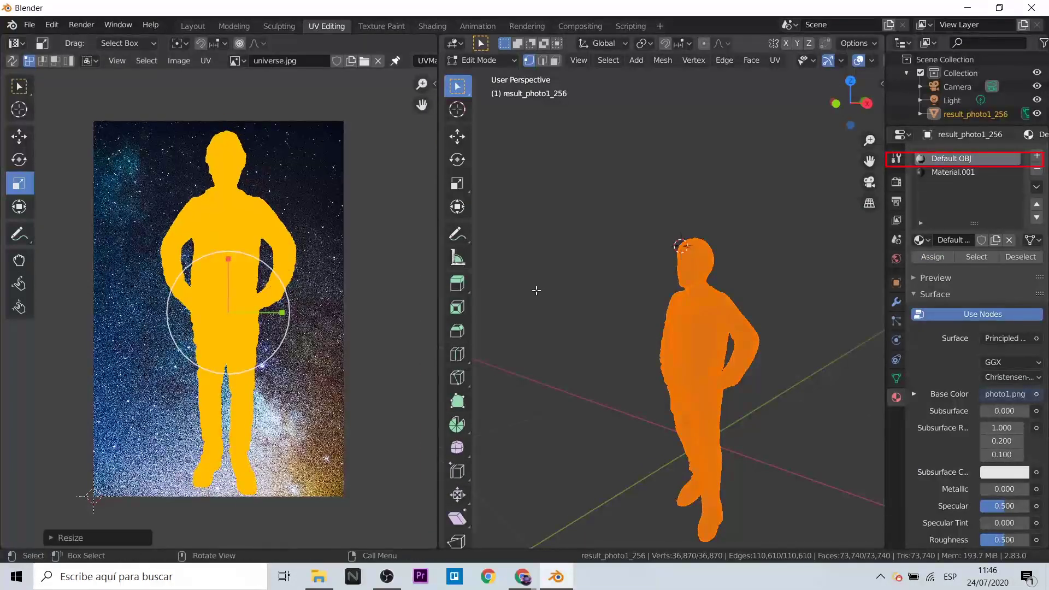
Rotate the UV layout sideways to fit the universe.jpg image.
{"action": "scroll", "coordinate": [575, 276], "scroll_direction": "up", "scroll_amount": 3}
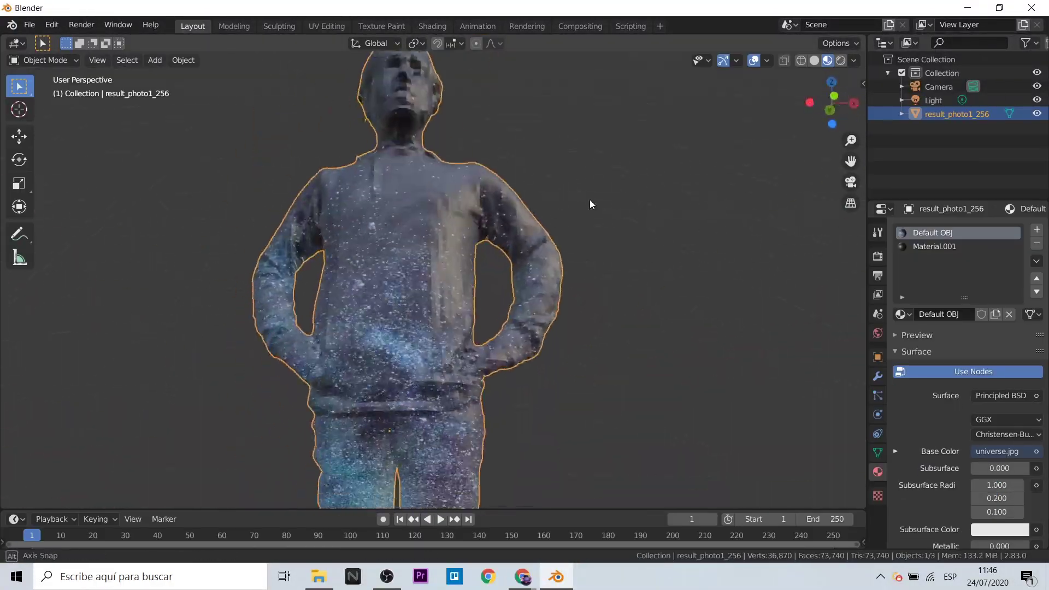
{"action": "scroll", "coordinate": [587, 208], "scroll_direction": "down", "scroll_amount": 5}
{"action": "left_click", "coordinate": [326, 26]}
{"action": "key", "text": "r"}
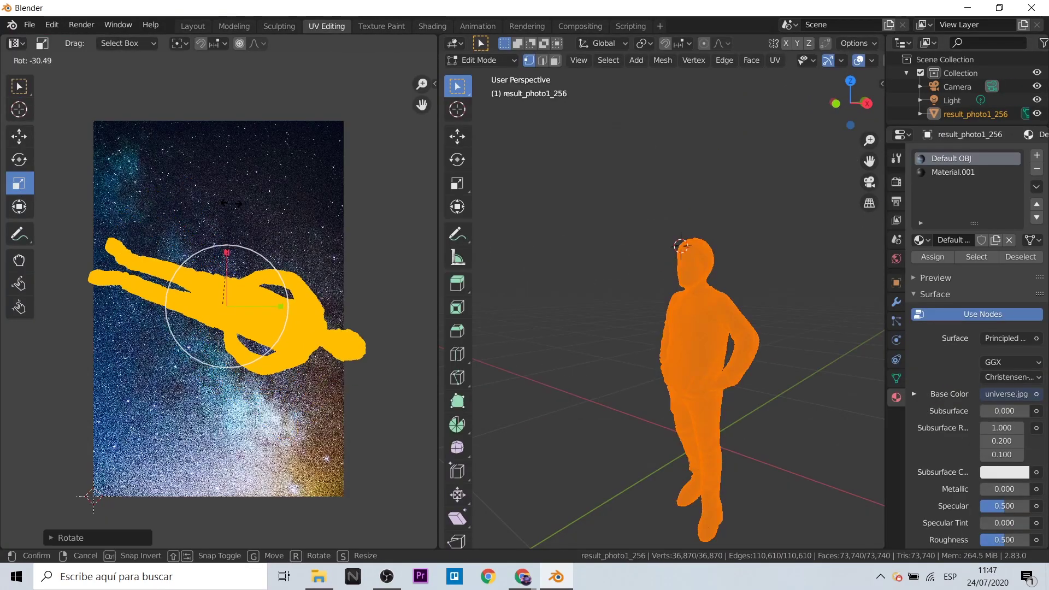
{"action": "middle_click_drag", "start_coordinate": [355, 339], "coordinate": [391, 343]}
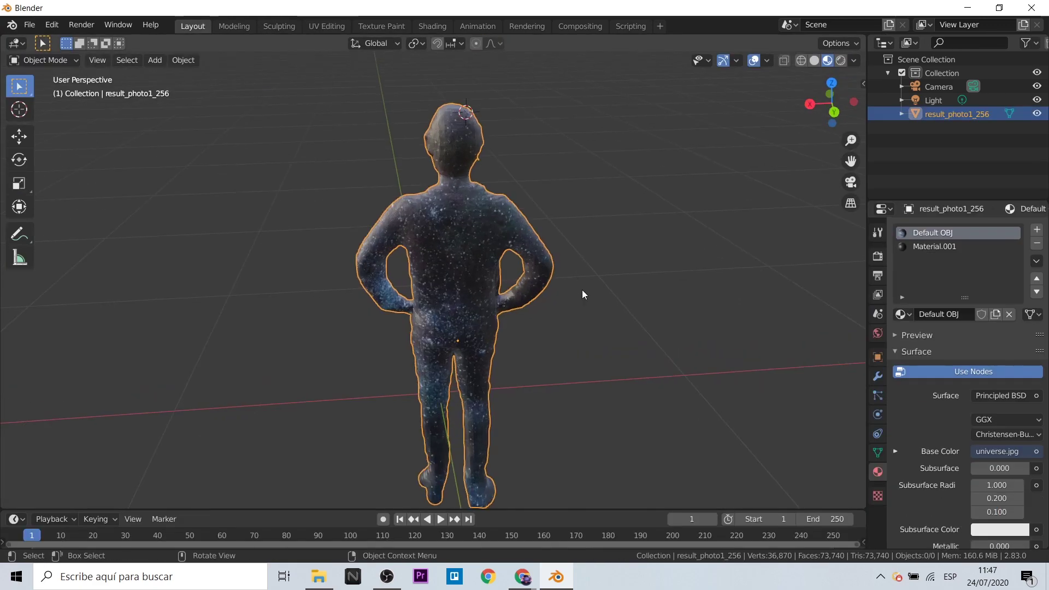
Orbit and zoom around the starry-textured figure to check it from the front.
{"action": "mouse_move", "coordinate": [582, 290]}
{"action": "middle_mouse_down"}
{"action": "mouse_move", "coordinate": [466, 321]}
{"action": "mouse_move", "coordinate": [355, 265]}
{"action": "middle_mouse_up"}
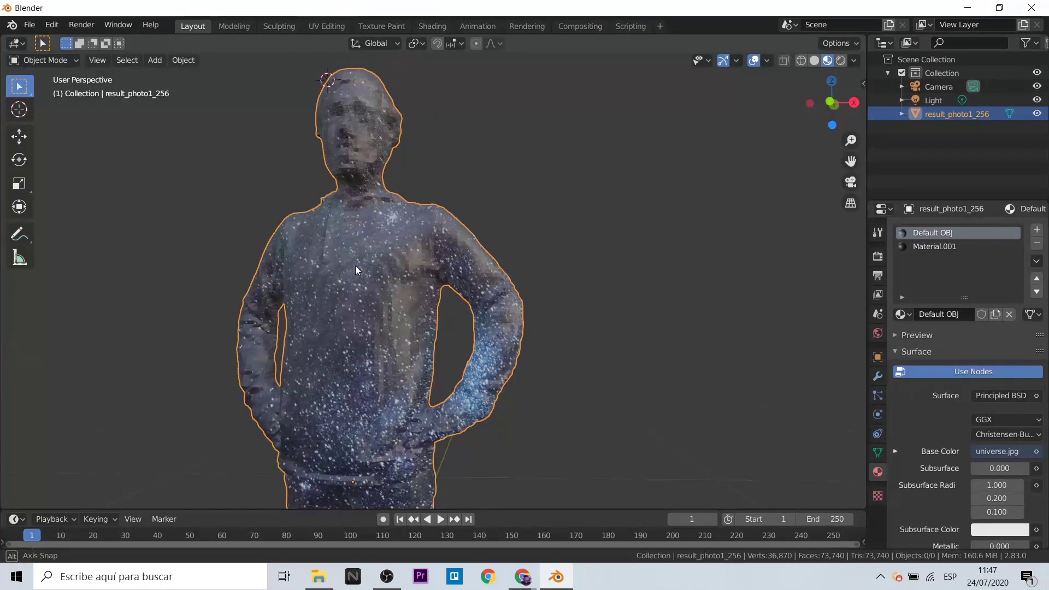
{"action": "scroll", "coordinate": [356, 266], "scroll_direction": "down", "scroll_amount": 5}
{"action": "scroll", "coordinate": [365, 271], "scroll_direction": "up", "scroll_amount": 4}
{"action": "mouse_move", "coordinate": [480, 340]}
{"action": "middle_mouse_down"}
{"action": "mouse_move", "coordinate": [559, 327]}
{"action": "mouse_move", "coordinate": [421, 329]}
{"action": "mouse_move", "coordinate": [540, 323]}
{"action": "mouse_move", "coordinate": [528, 353]}
{"action": "middle_mouse_up"}
{"action": "scroll", "coordinate": [520, 355], "scroll_direction": "down", "scroll_amount": 3}
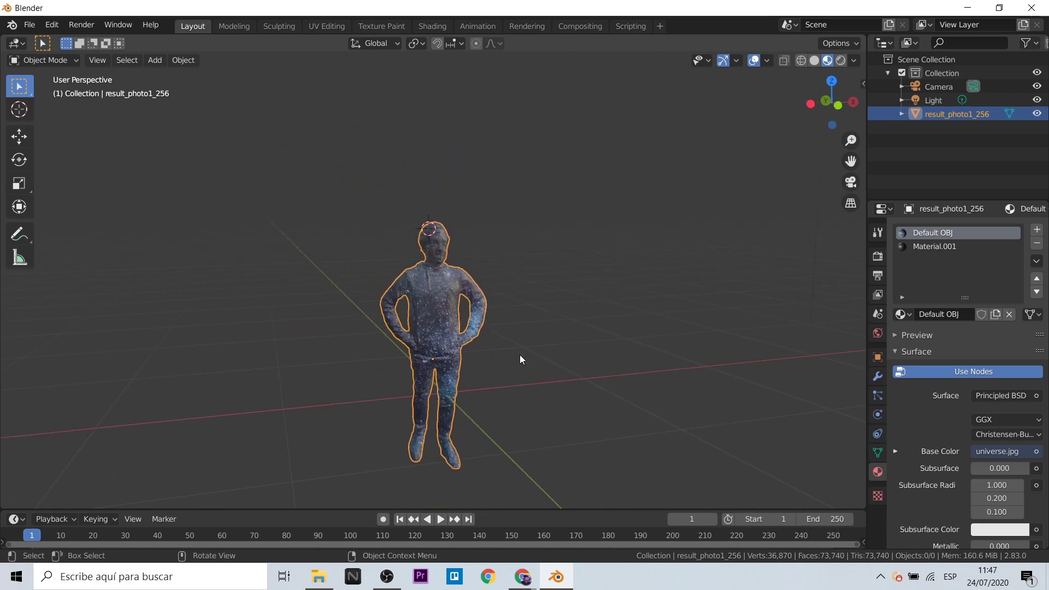
{"action": "scroll", "coordinate": [509, 356], "scroll_direction": "up", "scroll_amount": 2}
{"action": "scroll", "coordinate": [495, 348], "scroll_direction": "down", "scroll_amount": 3}
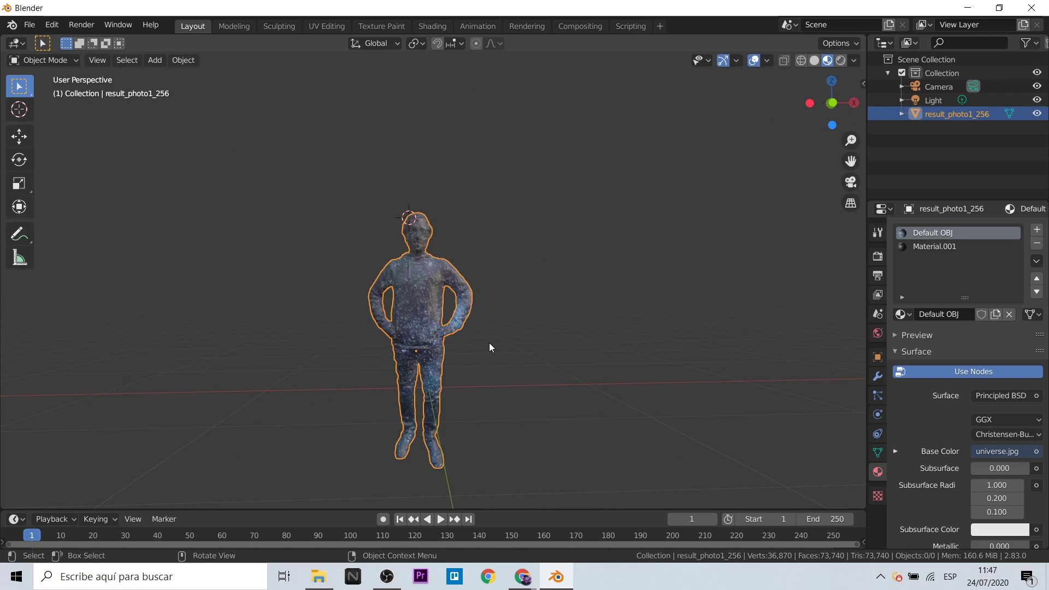
{"action": "left_click", "coordinate": [490, 342]}
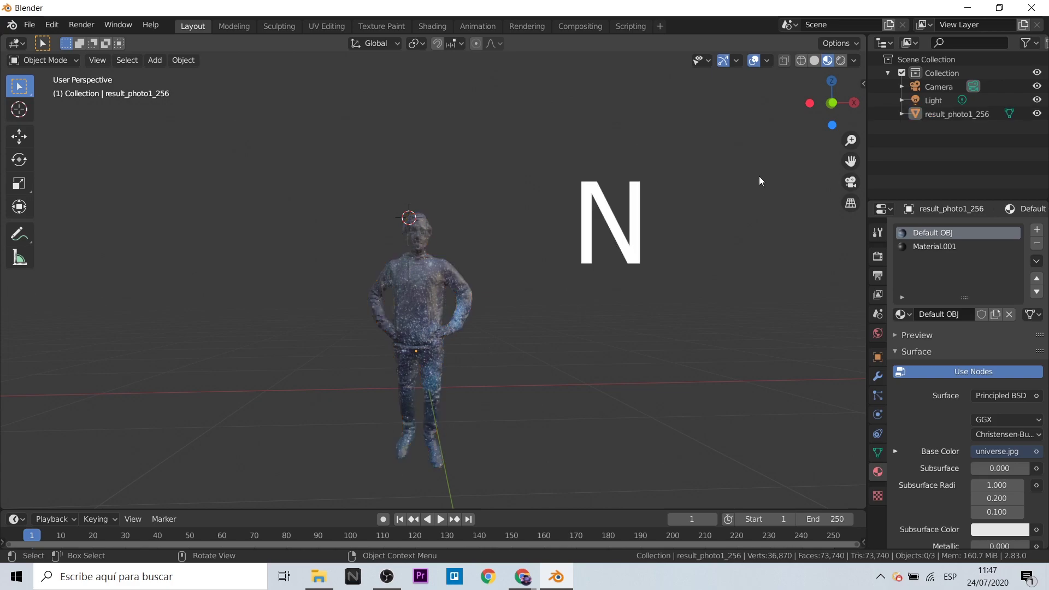
{"action": "key", "text": "n"}
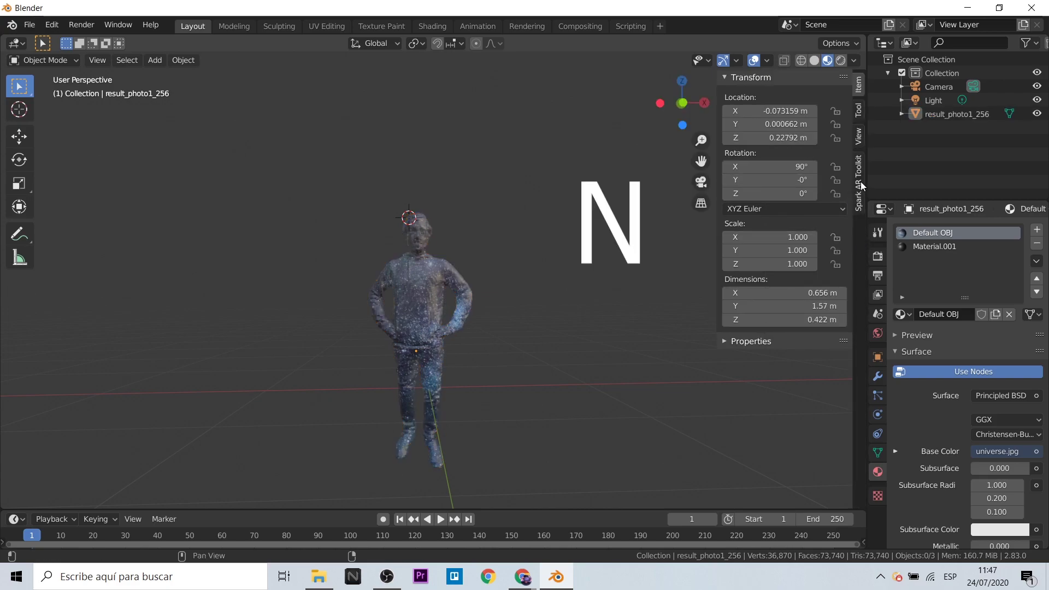
{"action": "left_click", "coordinate": [859, 177]}
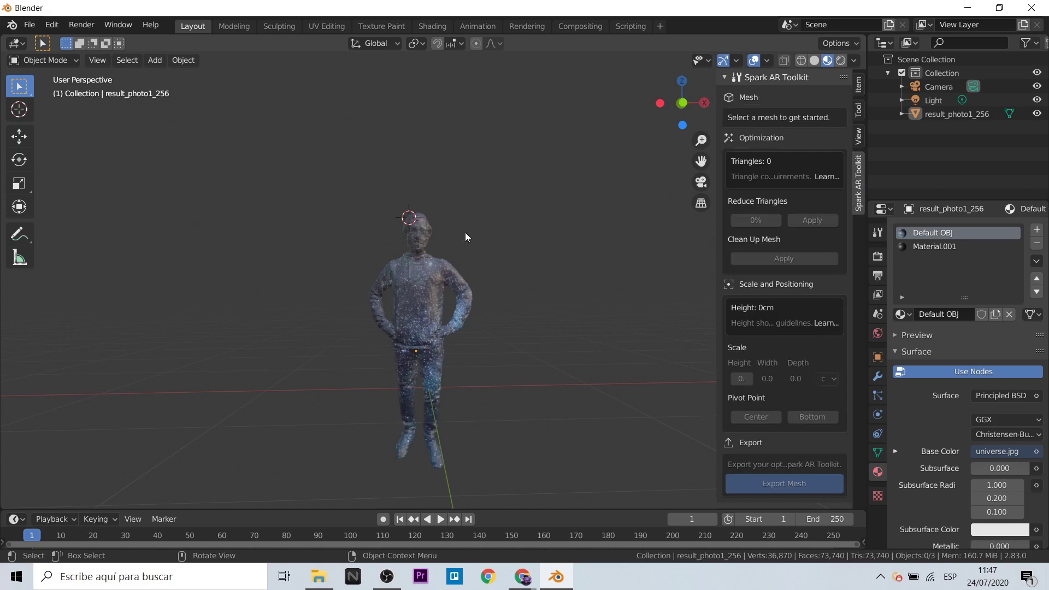
{"action": "left_click", "coordinate": [445, 285]}
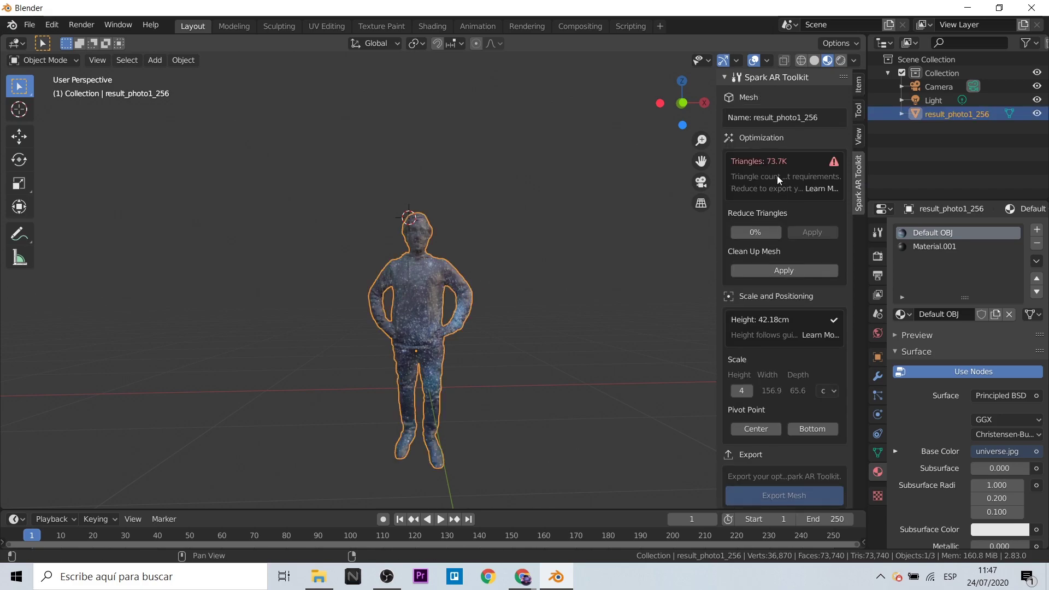
{"action": "left_click", "coordinate": [755, 231]}
{"action": "type", "text": "50"}
{"action": "key", "text": "Return"}
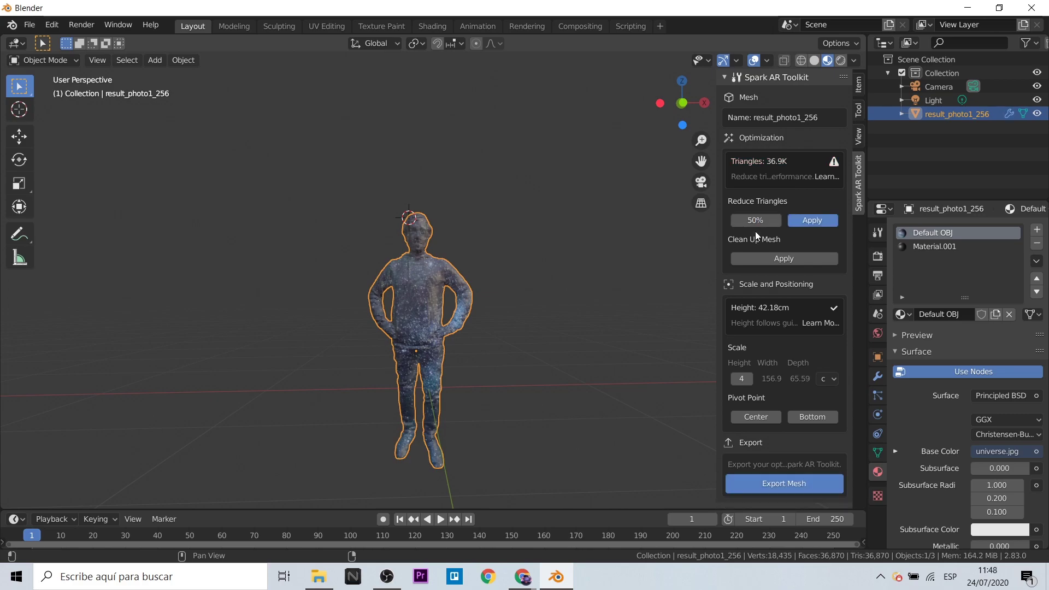
{"action": "type", "text": "60"}
{"action": "key", "text": "Return"}
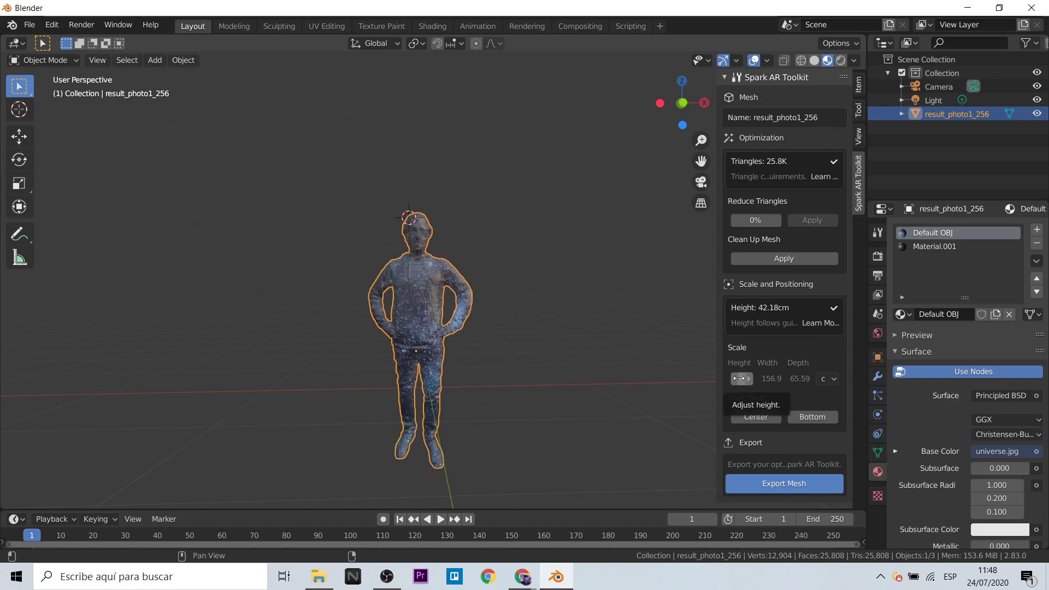
{"action": "left_click_drag", "start_coordinate": [738, 378], "coordinate": [744, 378]}
{"action": "key", "text": "s"}
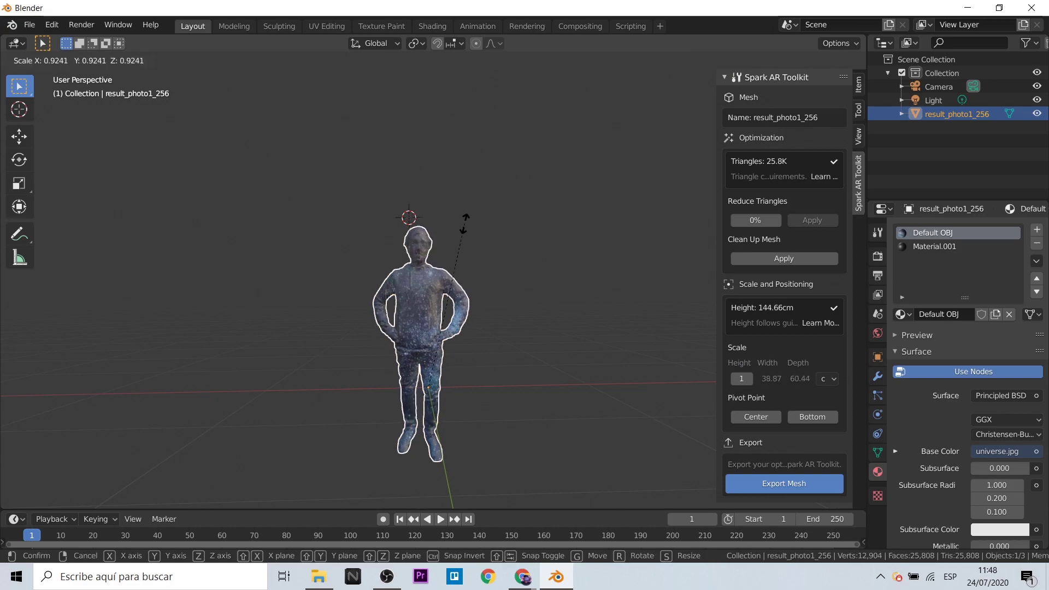
{"action": "left_click", "coordinate": [461, 227]}
{"action": "left_click", "coordinate": [767, 259]}
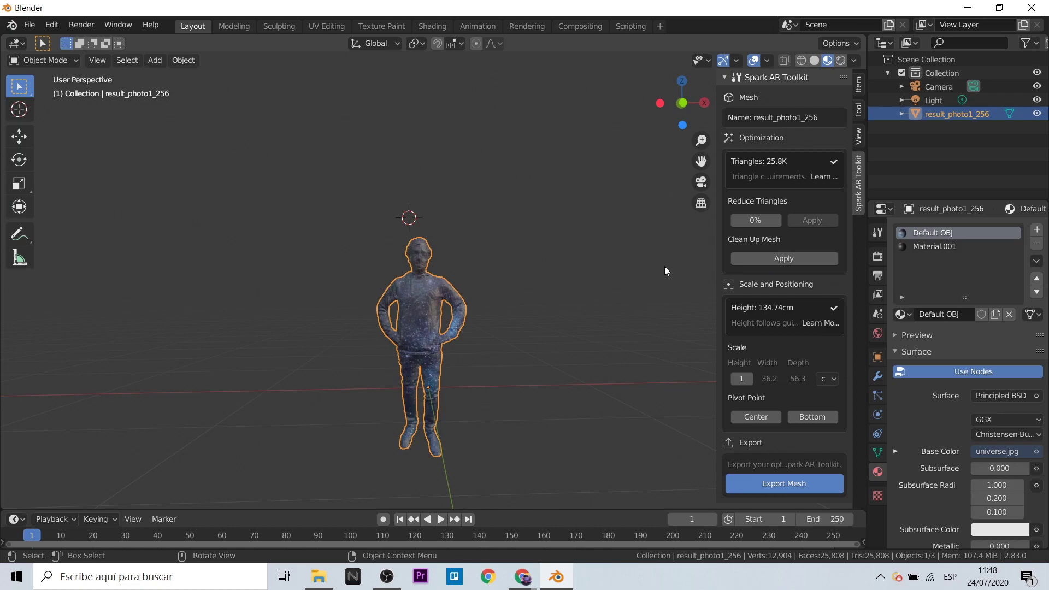
{"action": "scroll", "coordinate": [633, 234], "scroll_direction": "up", "scroll_amount": 2}
{"action": "scroll", "coordinate": [628, 328], "scroll_direction": "down", "scroll_amount": 4}
{"action": "mouse_move", "coordinate": [628, 328]}
{"action": "middle_mouse_down"}
{"action": "mouse_move", "coordinate": [613, 327]}
{"action": "mouse_move", "coordinate": [621, 309]}
{"action": "middle_mouse_up"}
{"action": "scroll", "coordinate": [621, 309], "scroll_direction": "up", "scroll_amount": 4}
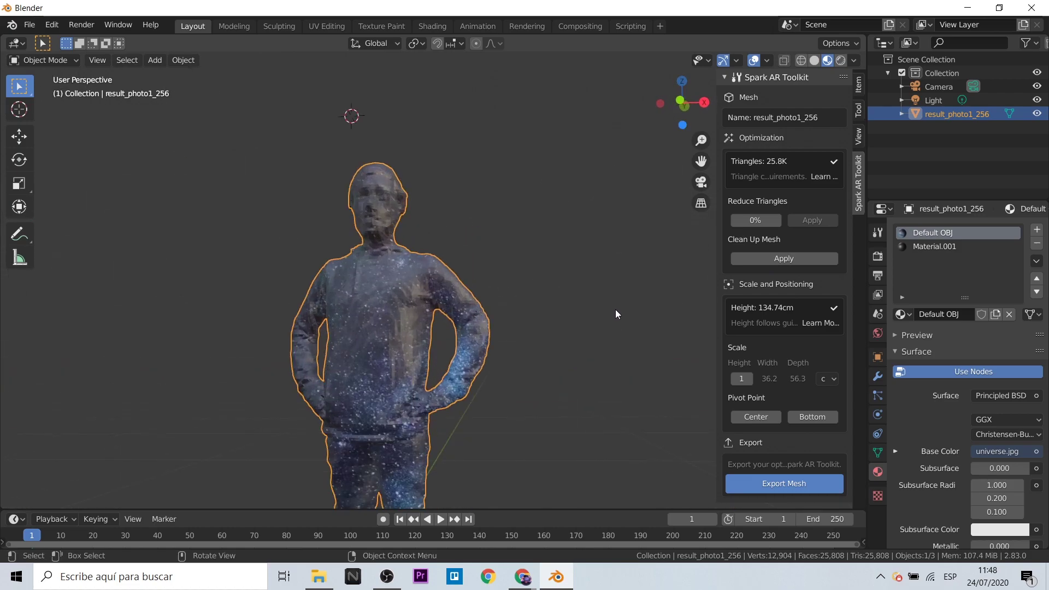
{"action": "scroll", "coordinate": [615, 309], "scroll_direction": "up", "scroll_amount": 2}
{"action": "scroll", "coordinate": [605, 389], "scroll_direction": "down", "scroll_amount": 4}
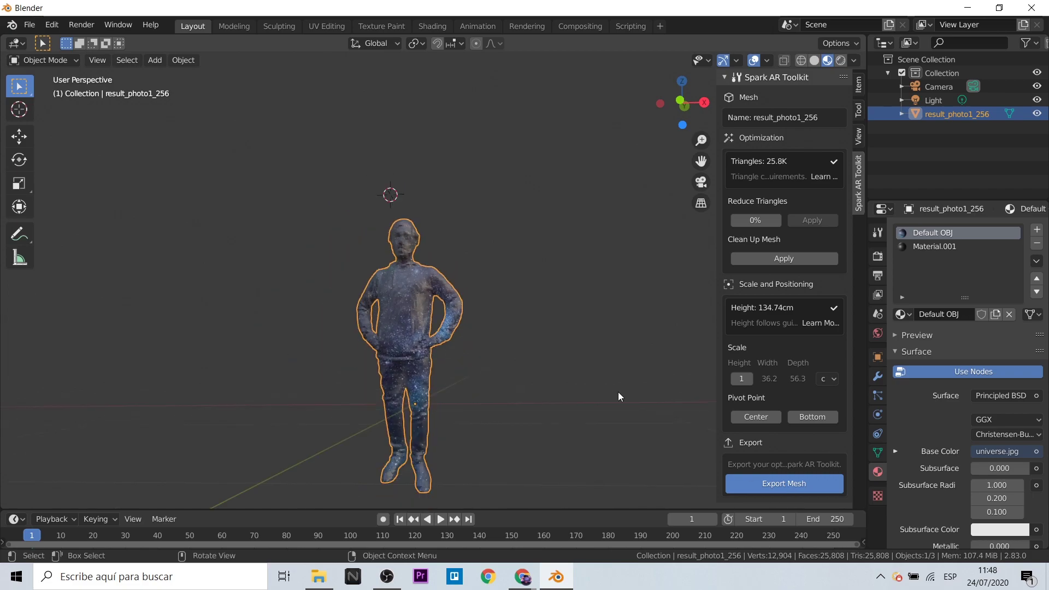
Export the optimized mesh via Spark AR Toolkit into the obj folder as emiliusvgs1.
{"action": "left_click", "coordinate": [777, 485]}
{"action": "left_click", "coordinate": [213, 407]}
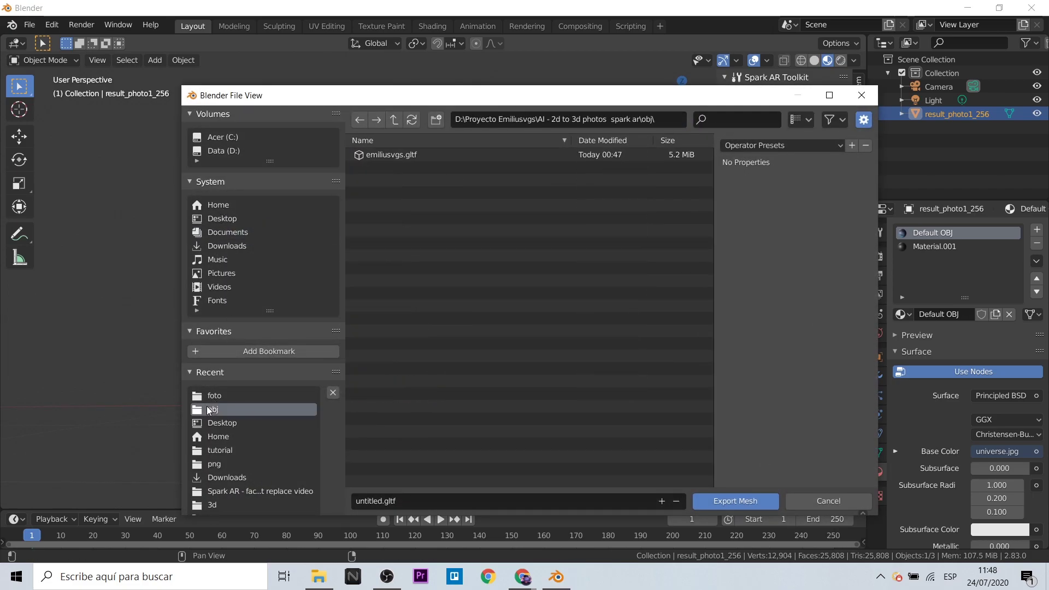
{"action": "left_click", "coordinate": [400, 500]}
{"action": "type", "text": "em"}
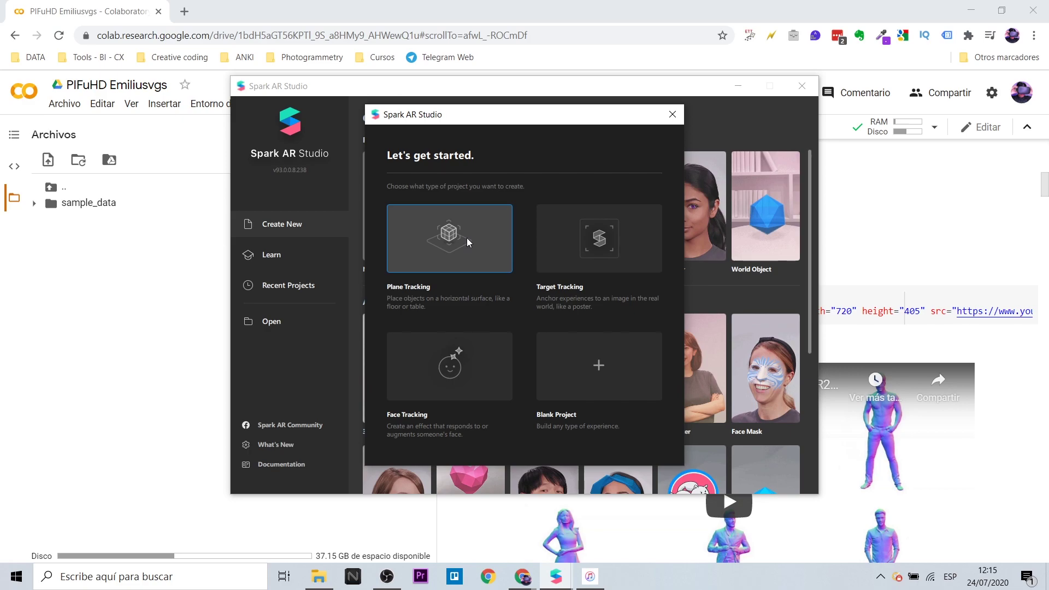
Create a maximized Plane Tracking project and import the emiliusvgs1 model into Assets.
{"action": "left_click", "coordinate": [467, 238]}
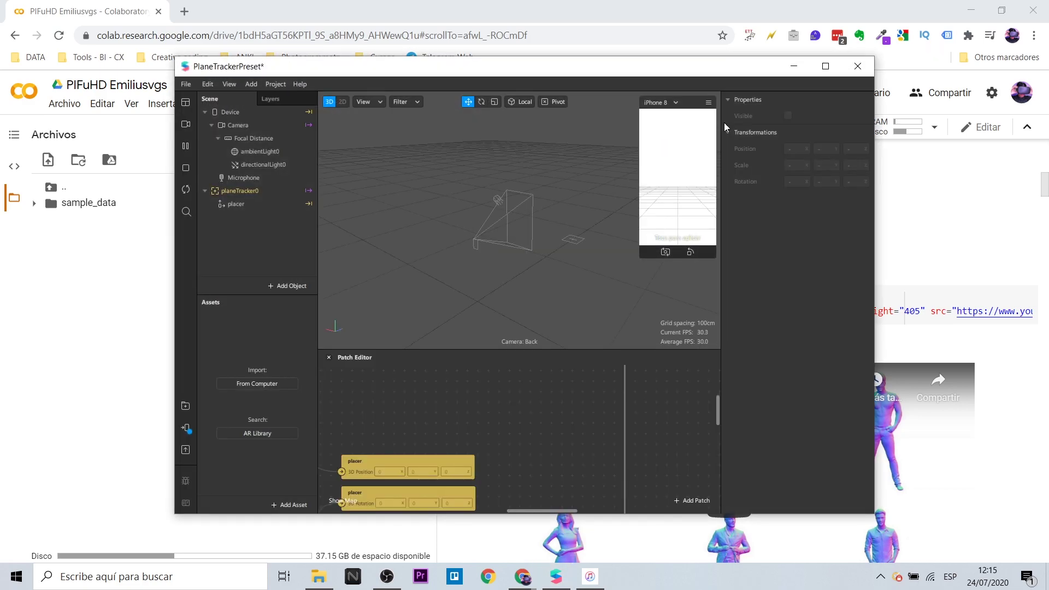
{"action": "left_click", "coordinate": [826, 66]}
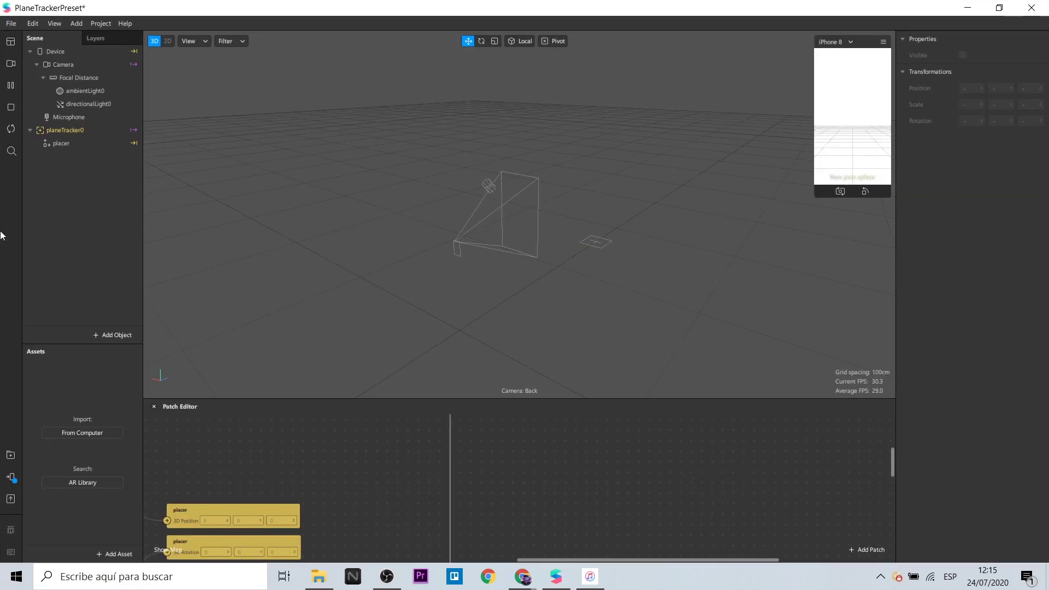
{"action": "left_click", "coordinate": [319, 576]}
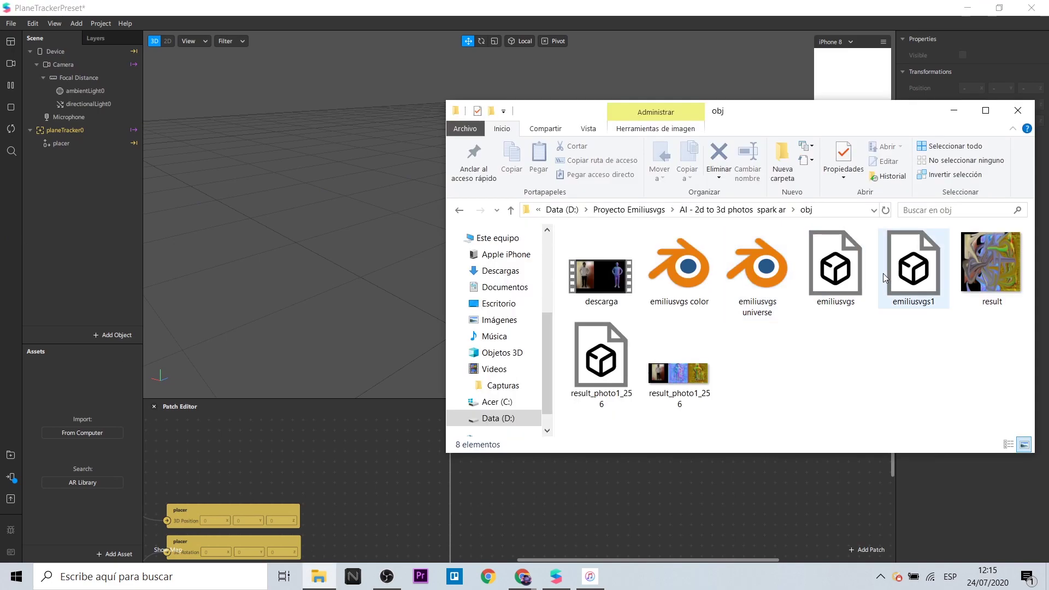
{"action": "mouse_move", "coordinate": [914, 267]}
{"action": "left_mouse_down"}
{"action": "mouse_move", "coordinate": [124, 409]}
{"action": "mouse_move", "coordinate": [83, 382]}
{"action": "left_mouse_up"}
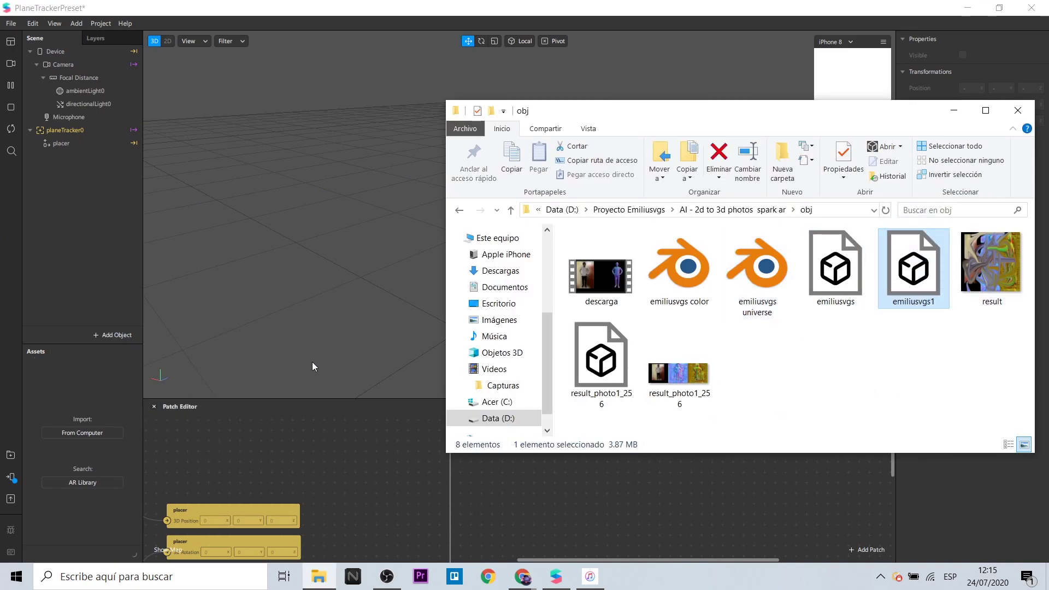
{"action": "left_click", "coordinate": [957, 117]}
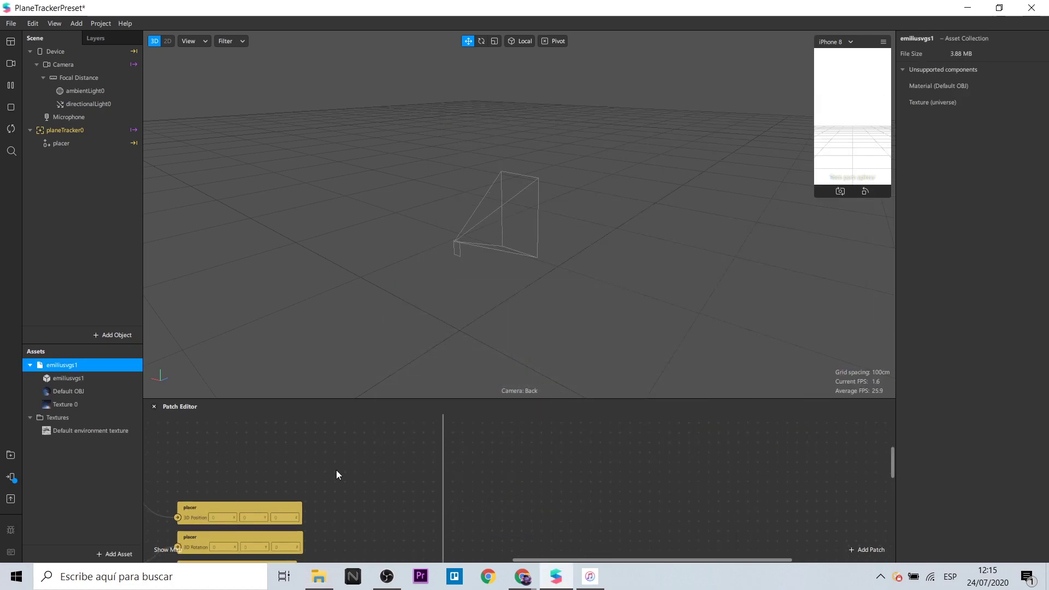
Drag the emiliusvgs1 asset onto the placer in the Scene panel.
{"action": "scroll", "coordinate": [335, 469], "scroll_direction": "down", "scroll_amount": 2}
{"action": "scroll", "coordinate": [318, 459], "scroll_direction": "down", "scroll_amount": 2}
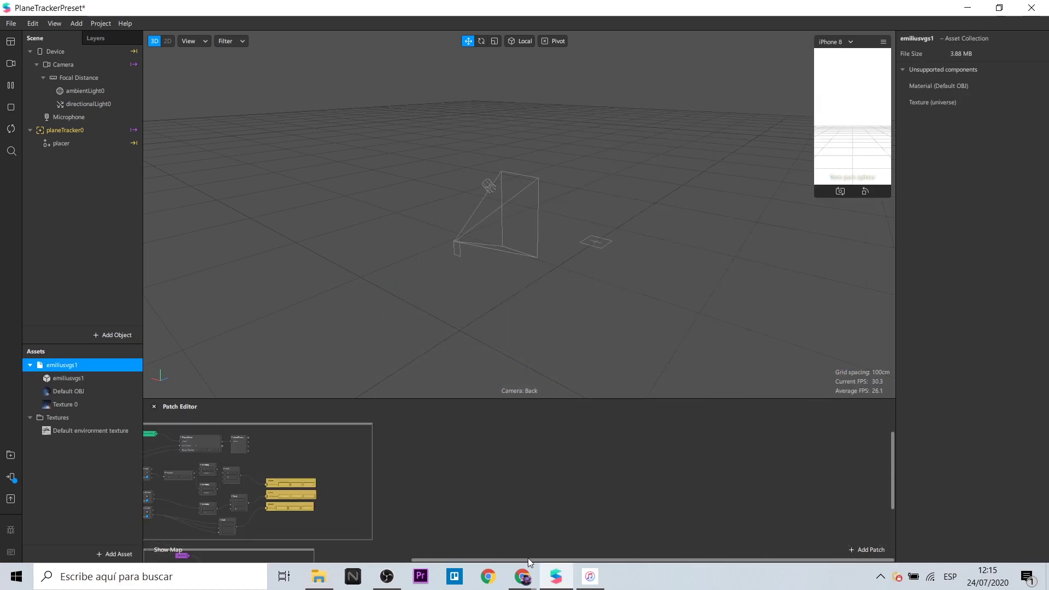
{"action": "left_click_drag", "start_coordinate": [528, 558], "coordinate": [500, 556]}
{"action": "scroll", "coordinate": [179, 409], "scroll_direction": "up", "scroll_amount": 1}
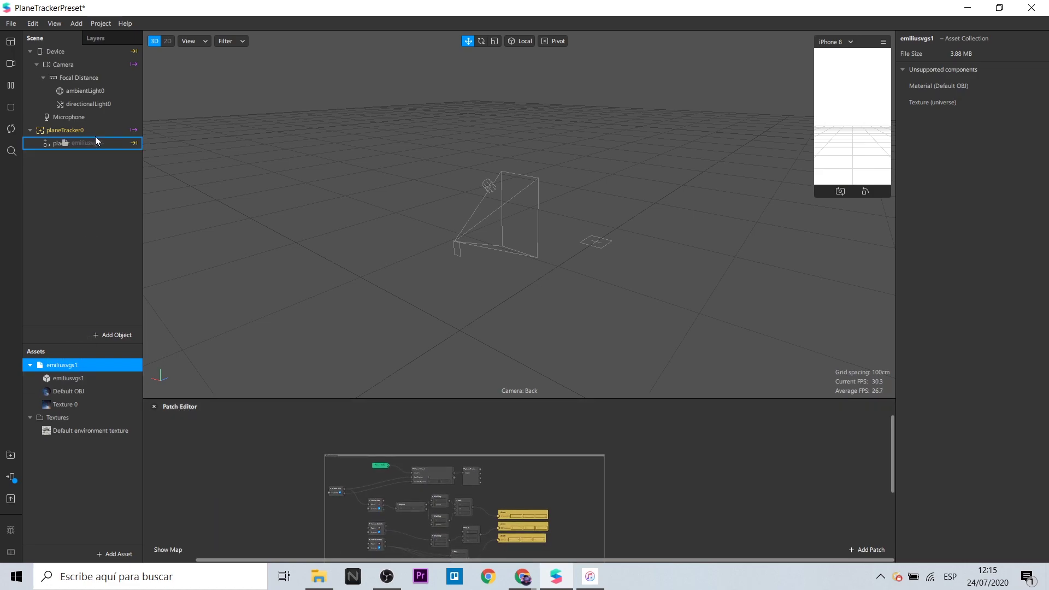
{"action": "left_click_drag", "start_coordinate": [95, 138], "coordinate": [95, 137]}
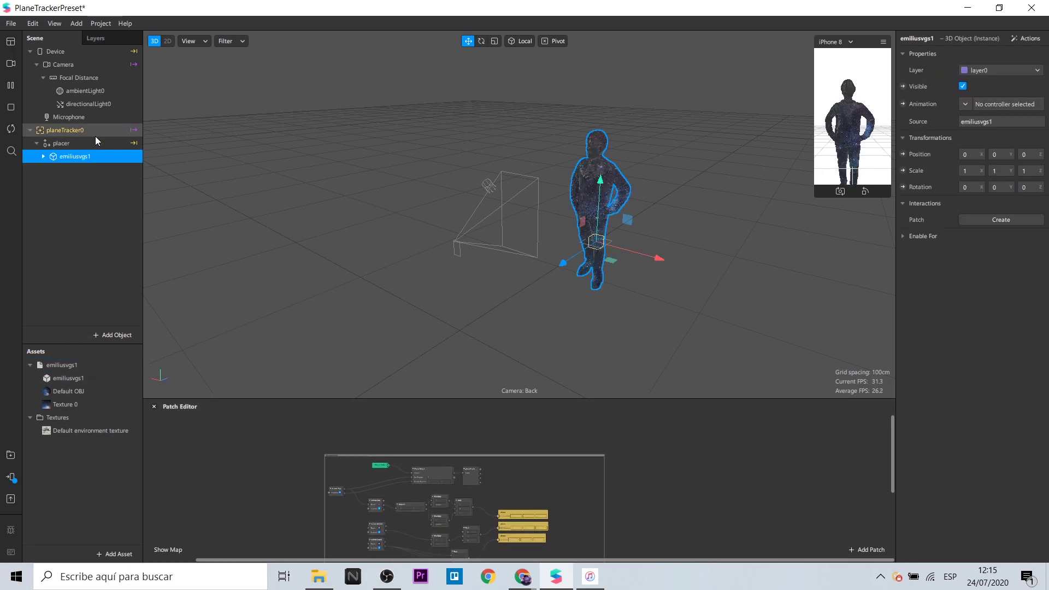
Set the body model's X, Y and Z scale to 0.5.
{"action": "left_click", "coordinate": [977, 170]}
{"action": "type", "text": "0.5"}
{"action": "key", "text": "Tab"}
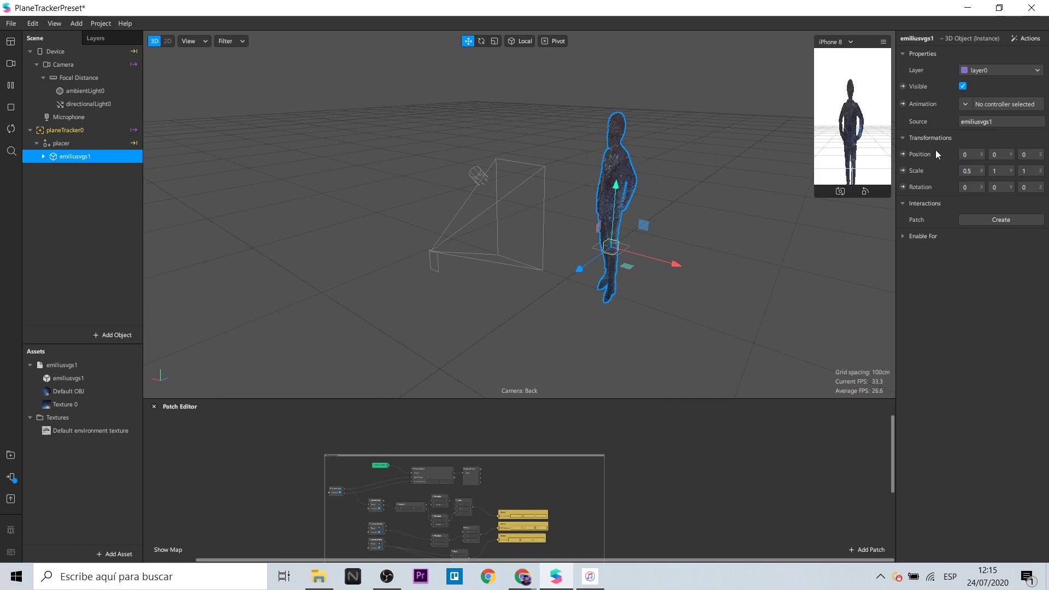
{"action": "type", "text": "0.5"}
{"action": "key", "text": "Tab"}
{"action": "type", "text": "0.5"}
{"action": "key", "text": "Return"}
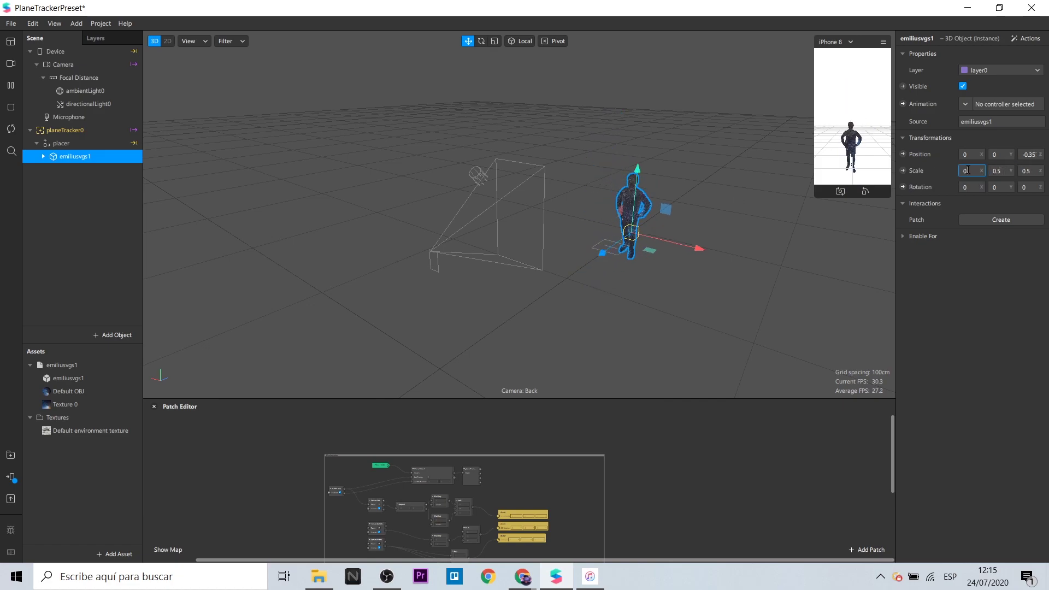
Change the model's scale to 0.8 and nudge it slightly on the plane.
{"action": "type", "text": ".8"}
{"action": "key", "text": "Tab"}
{"action": "type", "text": "0.8"}
{"action": "key", "text": "Tab"}
{"action": "type", "text": "0.8"}
{"action": "left_click_drag", "start_coordinate": [604, 250], "coordinate": [632, 166]}
{"action": "scroll", "coordinate": [569, 293], "scroll_direction": "up", "scroll_amount": 2}
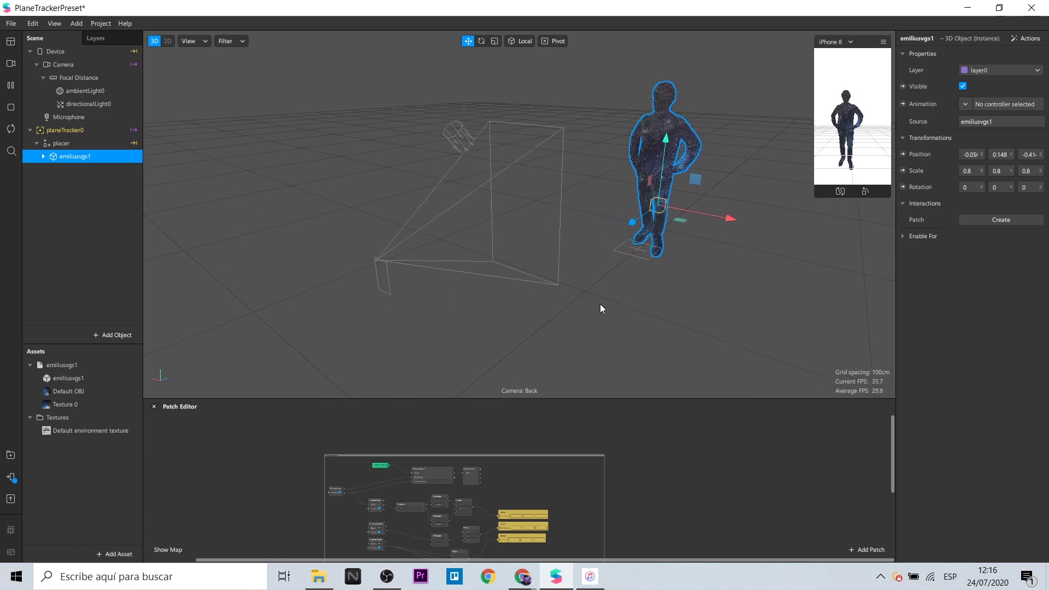
{"action": "scroll", "coordinate": [464, 447], "scroll_direction": "up", "scroll_amount": 3}
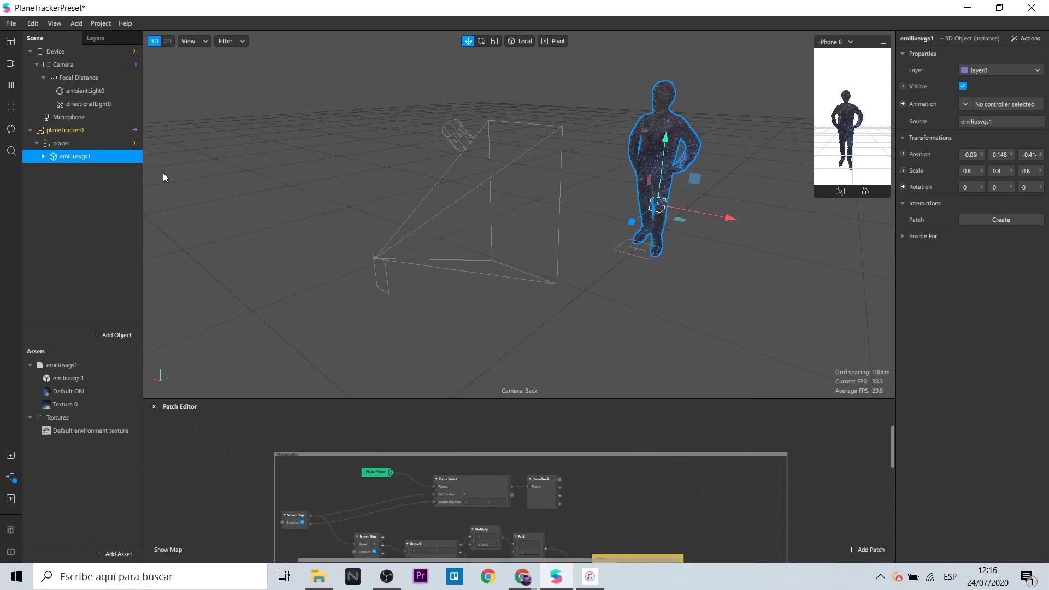
Give the Default OBJ material the AR Library Interior environment texture and send a preview to the phone.
{"action": "left_click", "coordinate": [83, 392]}
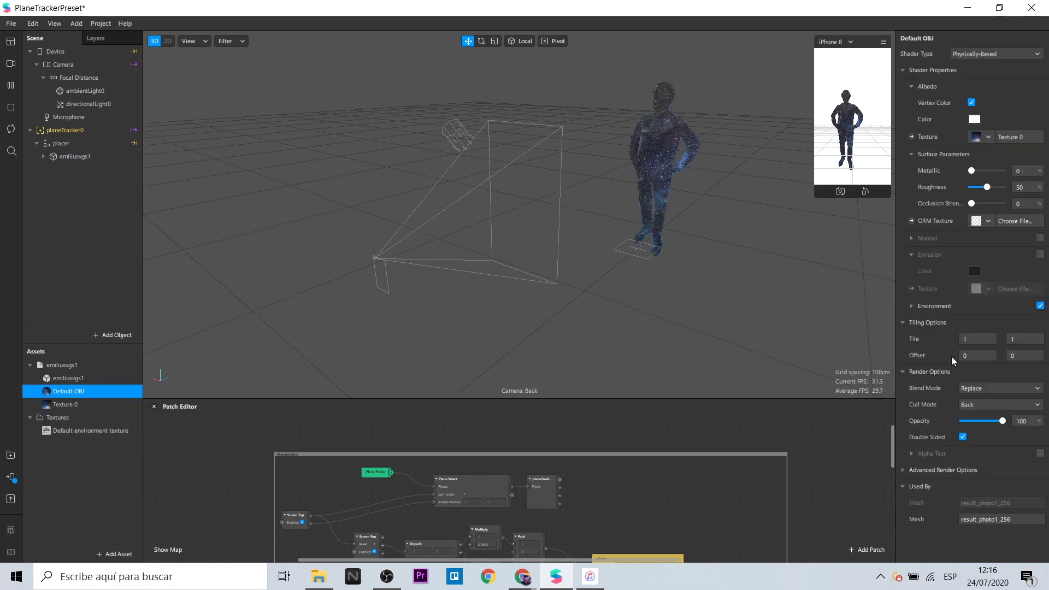
{"action": "left_click", "coordinate": [913, 304]}
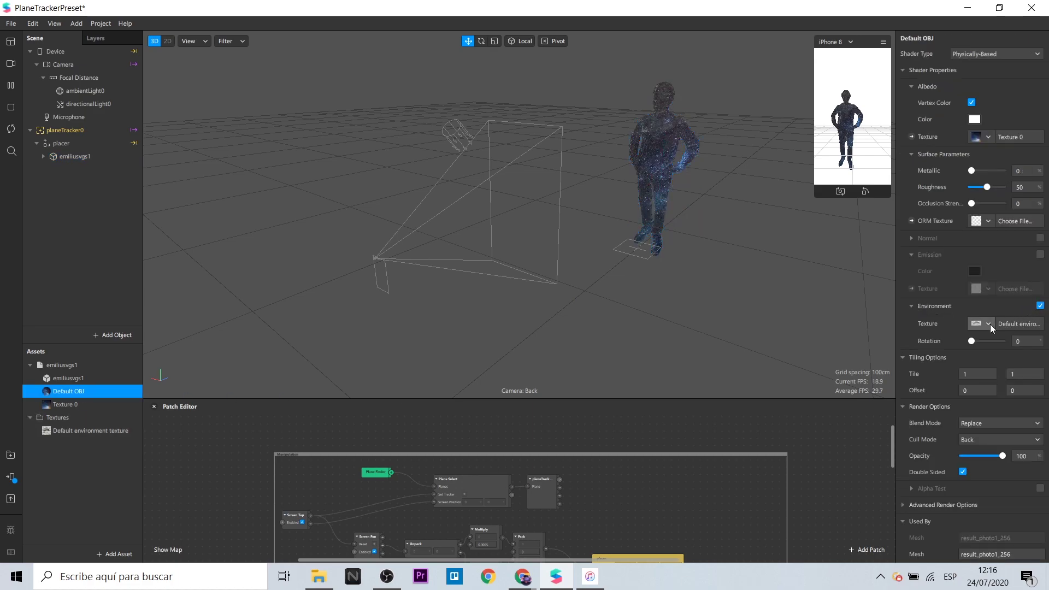
{"action": "left_click", "coordinate": [7, 471]}
{"action": "left_click", "coordinate": [313, 260]}
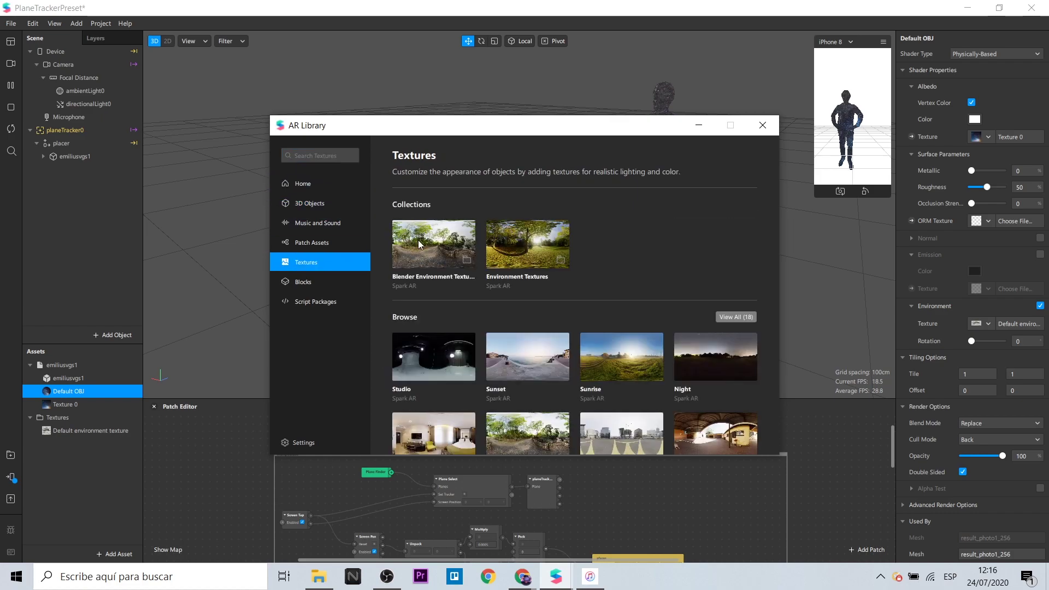
{"action": "left_click", "coordinate": [418, 241]}
{"action": "left_click", "coordinate": [726, 257]}
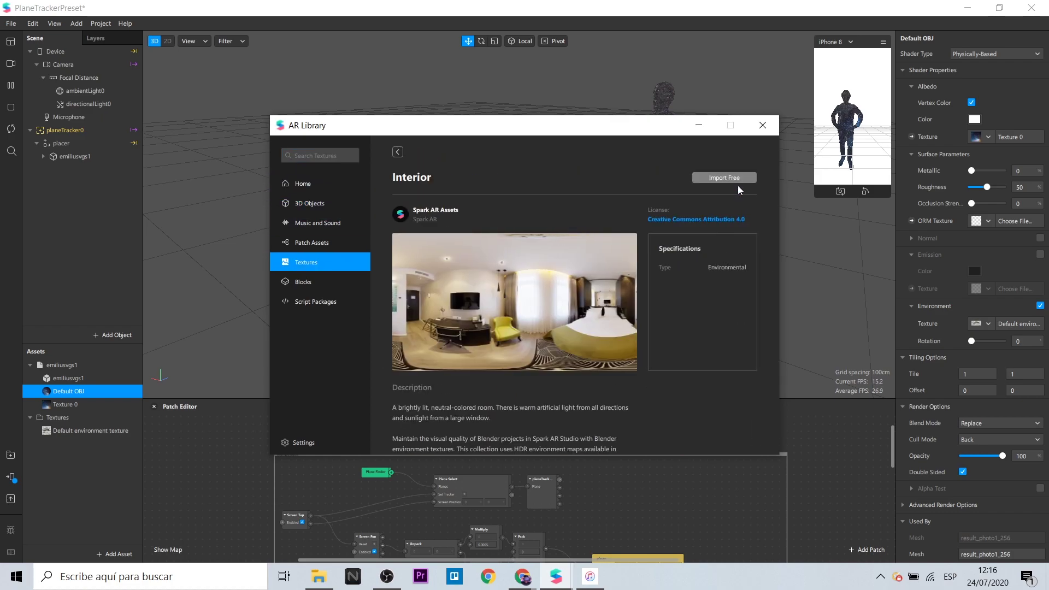
{"action": "left_click", "coordinate": [763, 125]}
{"action": "left_click", "coordinate": [988, 324]}
{"action": "left_click", "coordinate": [982, 353]}
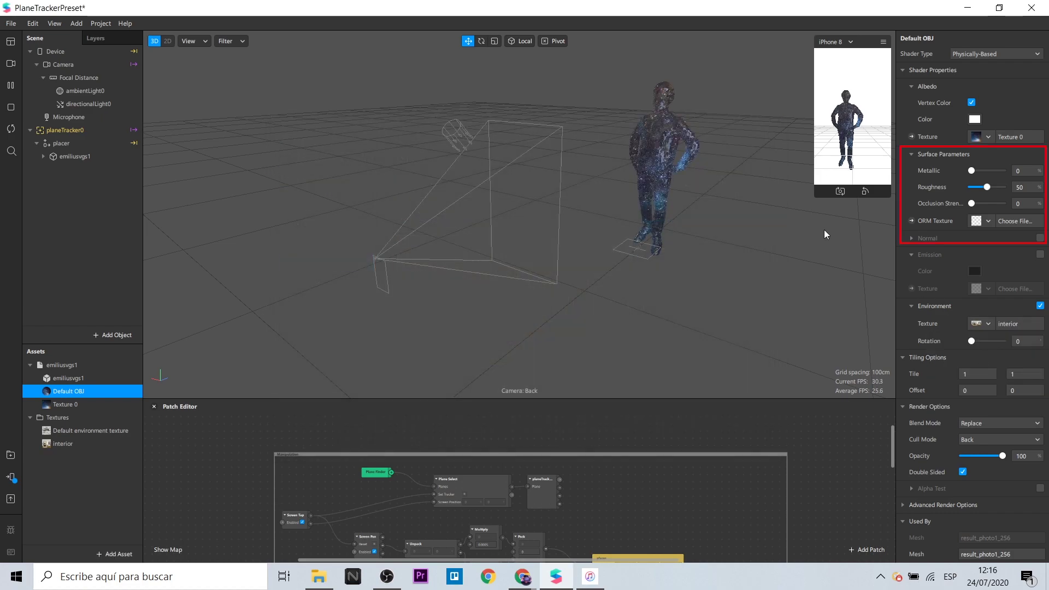
{"action": "left_click", "coordinate": [10, 479]}
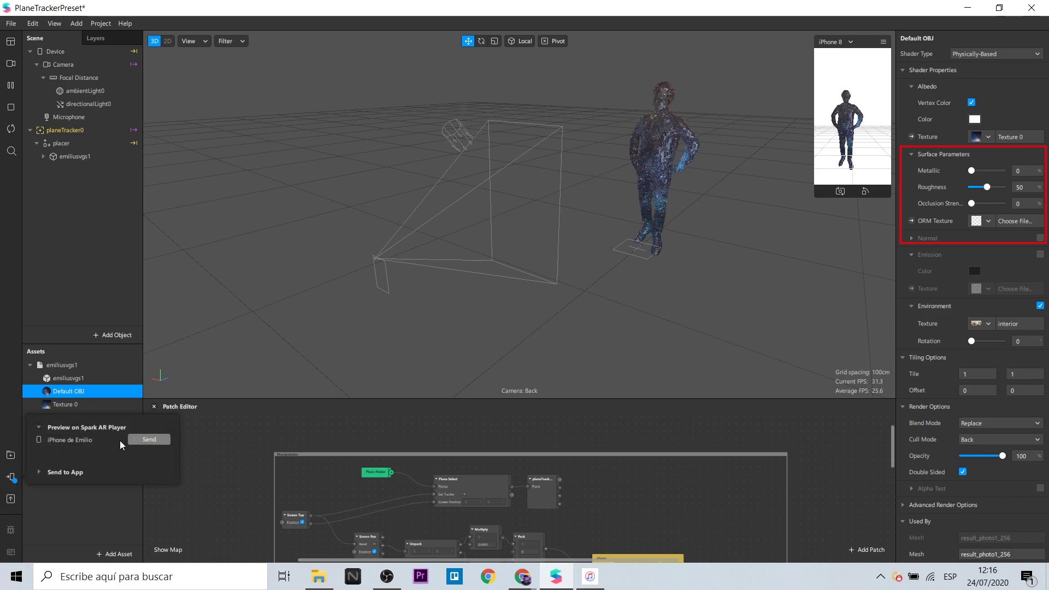
{"action": "left_click", "coordinate": [149, 441]}
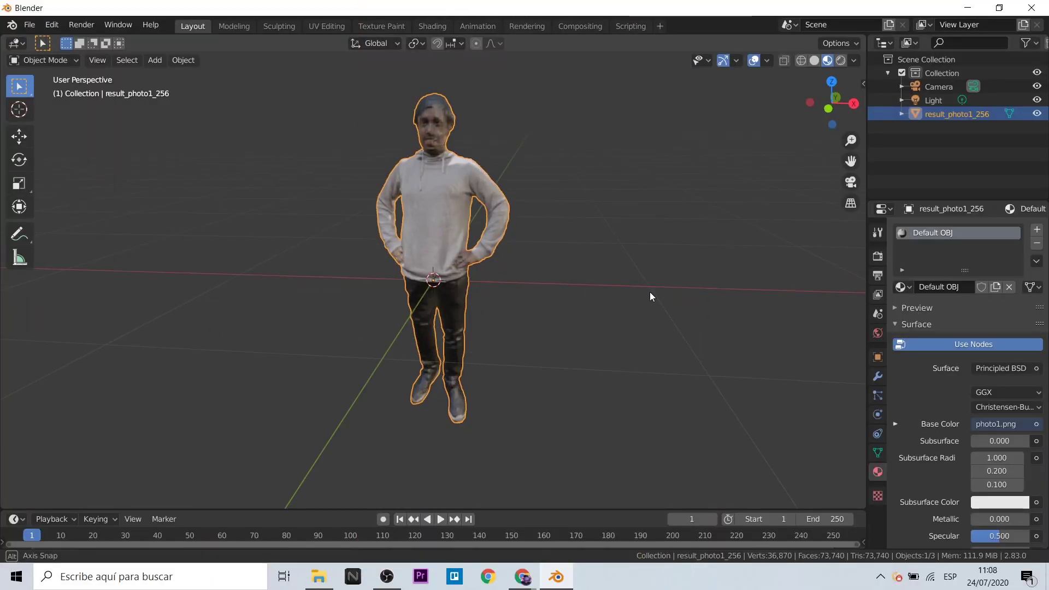
{"action": "mouse_move", "coordinate": [651, 292]}
{"action": "middle_mouse_down"}
{"action": "mouse_move", "coordinate": [693, 297]}
{"action": "mouse_move", "coordinate": [670, 320]}
{"action": "middle_mouse_up"}
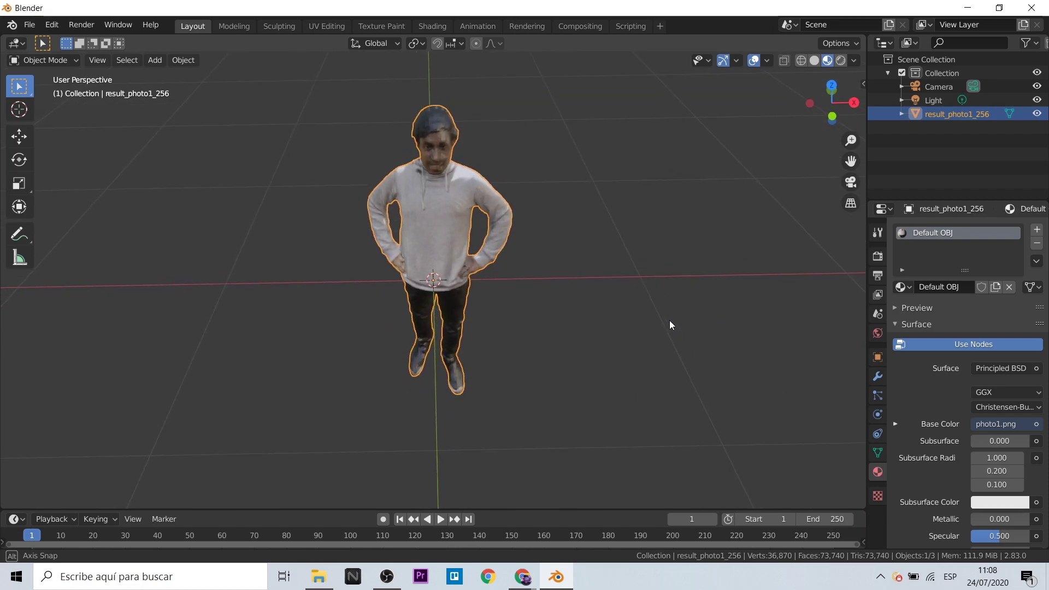
{"action": "scroll", "coordinate": [508, 150], "scroll_direction": "down", "scroll_amount": 1}
{"action": "scroll", "coordinate": [509, 149], "scroll_direction": "up", "scroll_amount": 1}
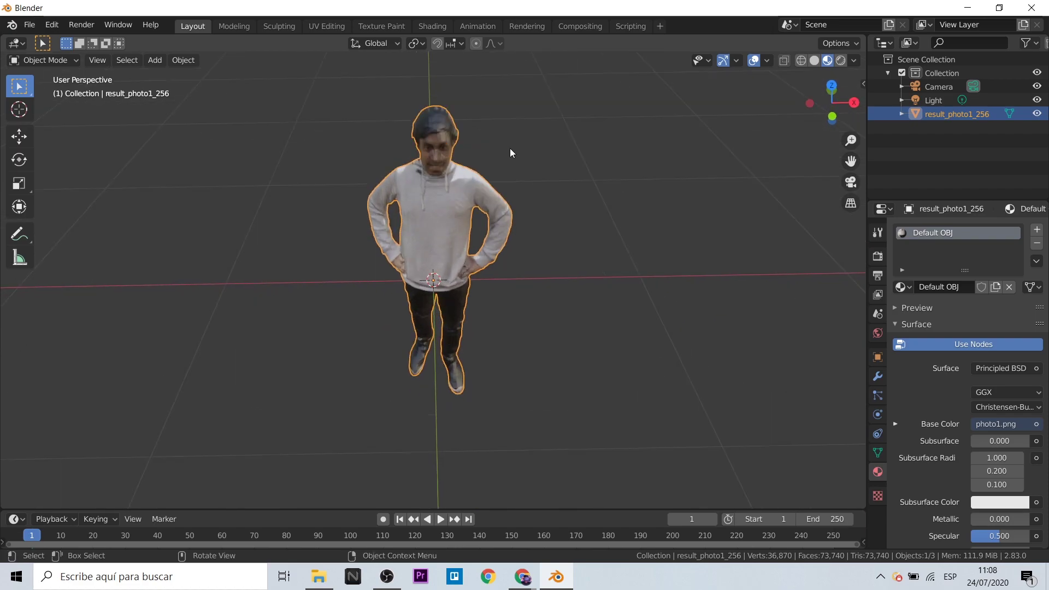
{"action": "scroll", "coordinate": [517, 150], "scroll_direction": "up", "scroll_amount": 2}
{"action": "scroll", "coordinate": [560, 183], "scroll_direction": "up", "scroll_amount": 1}
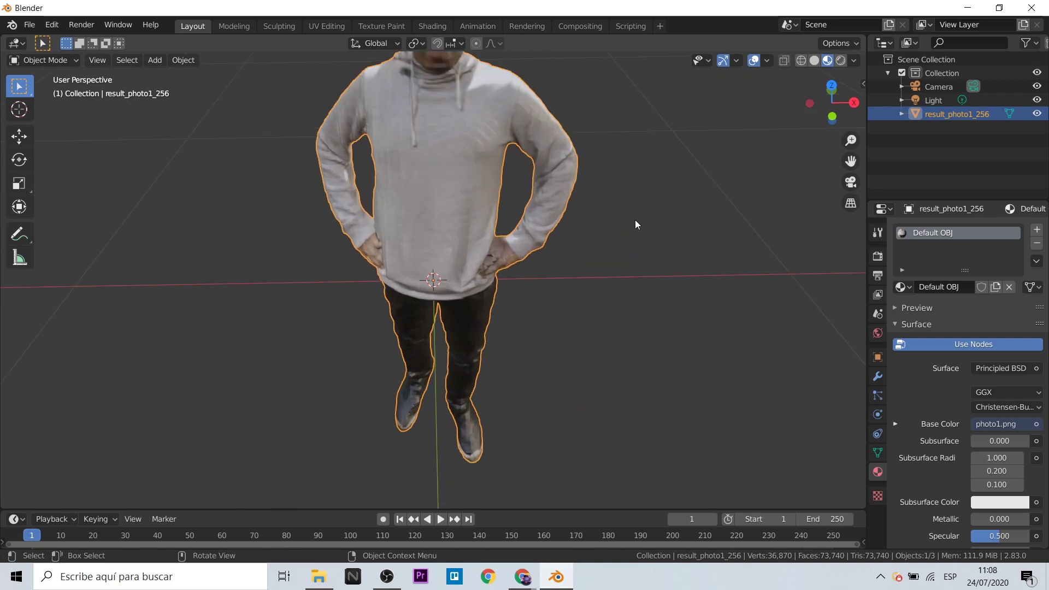
{"action": "scroll", "coordinate": [642, 231], "scroll_direction": "down", "scroll_amount": 1}
{"action": "scroll", "coordinate": [640, 232], "scroll_direction": "down", "scroll_amount": 1}
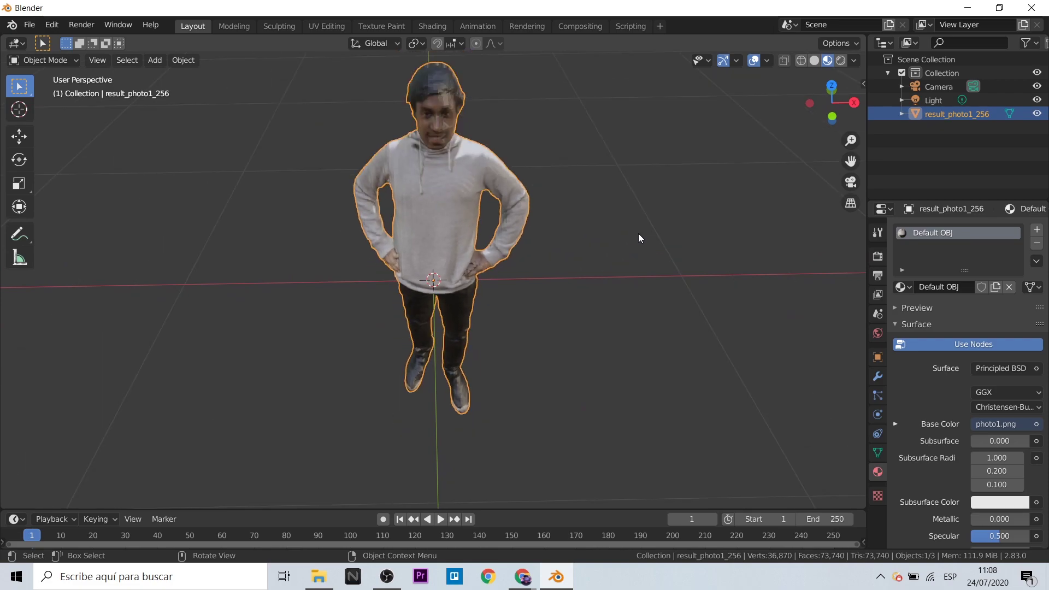
{"action": "middle_click_drag", "start_coordinate": [615, 248], "coordinate": [561, 259]}
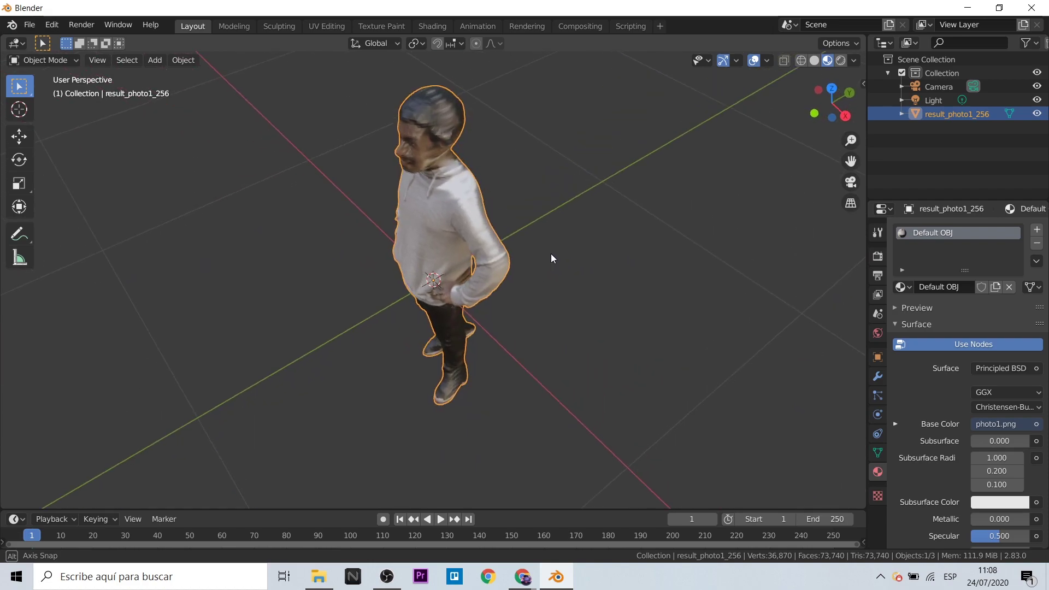
{"action": "mouse_move", "coordinate": [561, 258]}
{"action": "middle_mouse_down"}
{"action": "mouse_move", "coordinate": [480, 203]}
{"action": "mouse_move", "coordinate": [412, 180]}
{"action": "middle_mouse_up"}
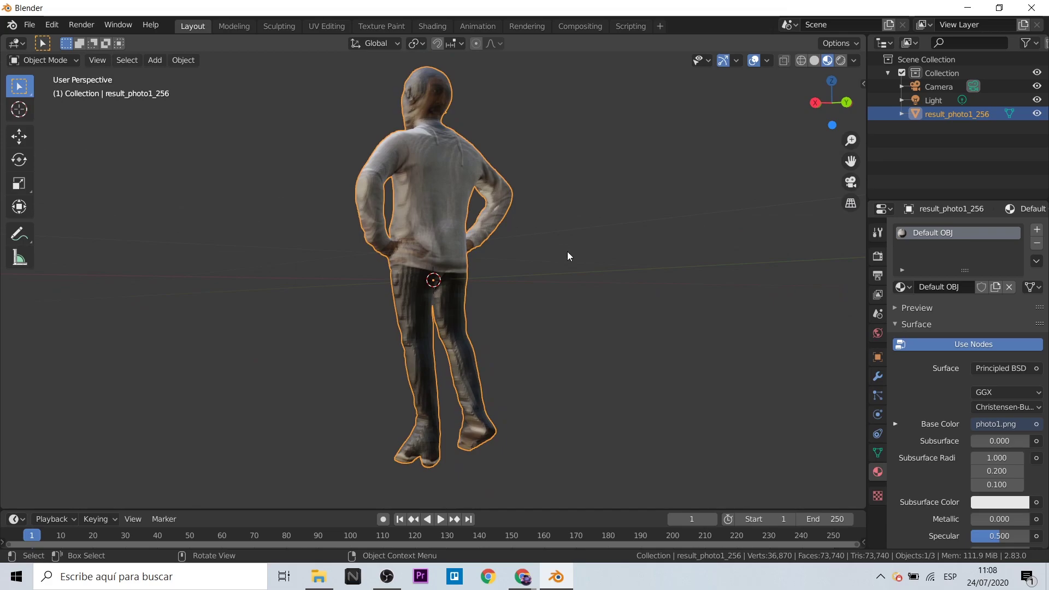